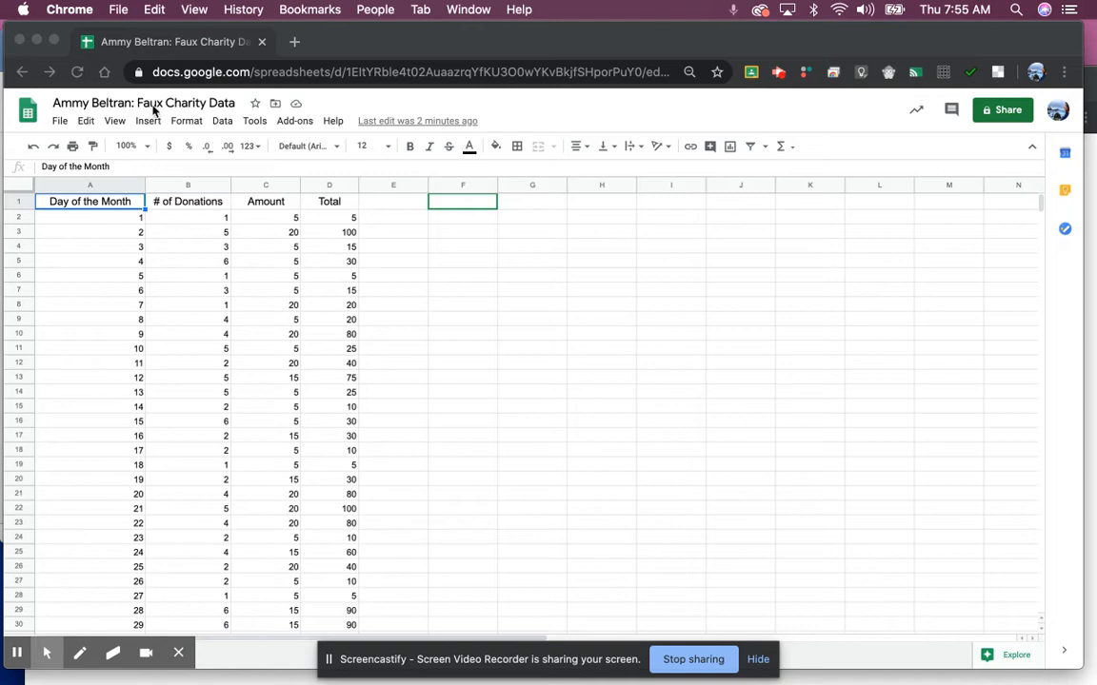
Step: Undo an accidental edit to the Day of the Month header in A1
{"action": "left_click", "coordinate": [476, 213]}
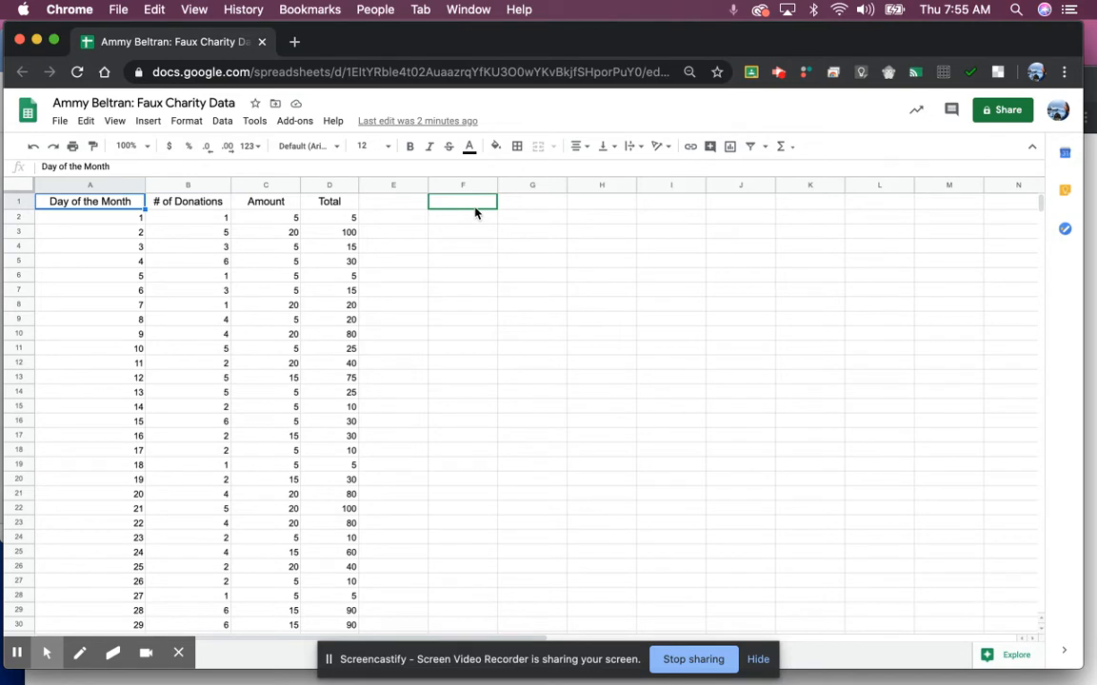
{"action": "type", "text": "DAY"}
{"action": "key", "text": "BackSpace"}
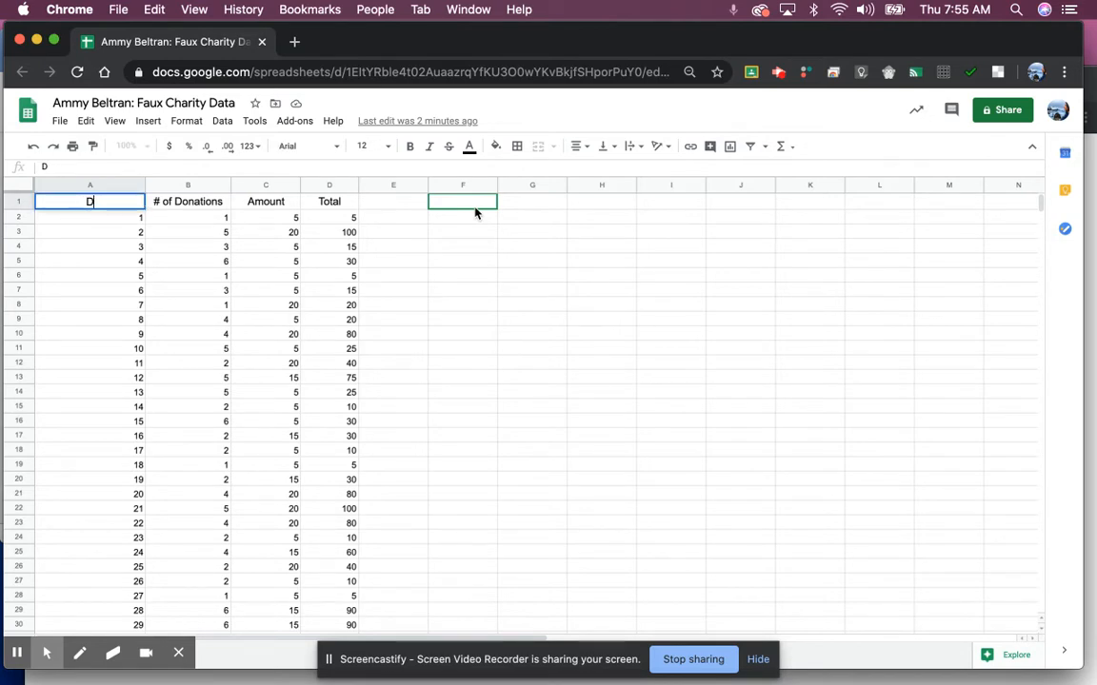
{"action": "type", "text": "A"}
{"action": "key", "text": "BackSpace"}
{"action": "key", "text": "Return"}
{"action": "key", "text": "super+z"}
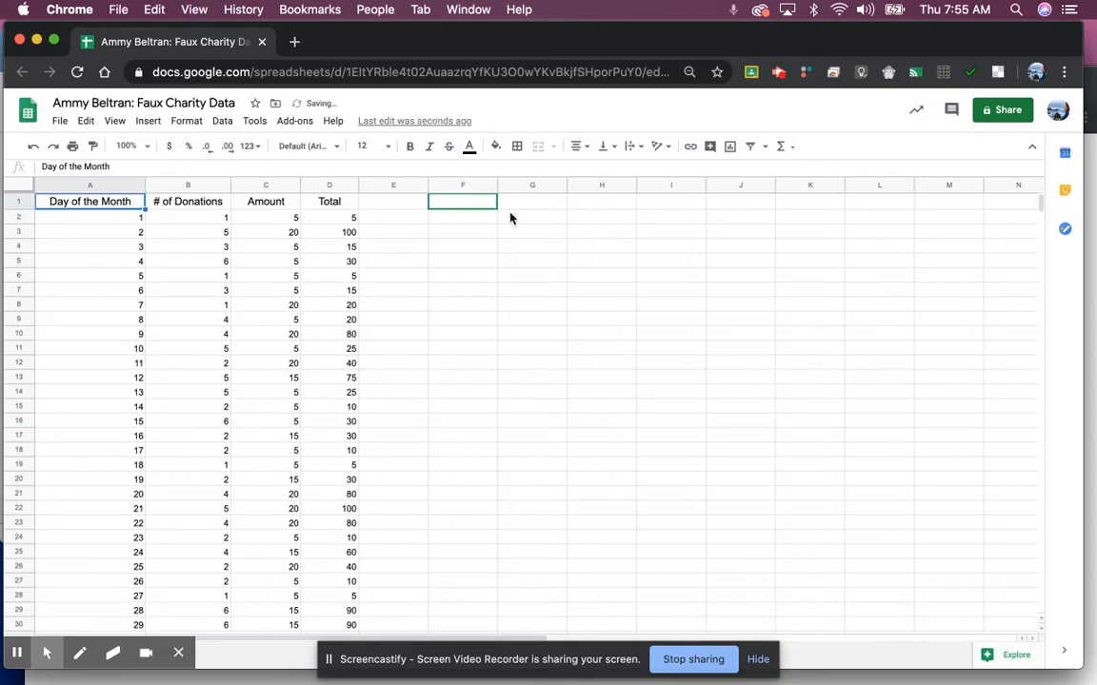
Step: Type the headers Day of the Month, # of Donations, Amount and Total across F1 to I1
{"action": "left_click", "coordinate": [480, 210]}
{"action": "type", "text": "DA"}
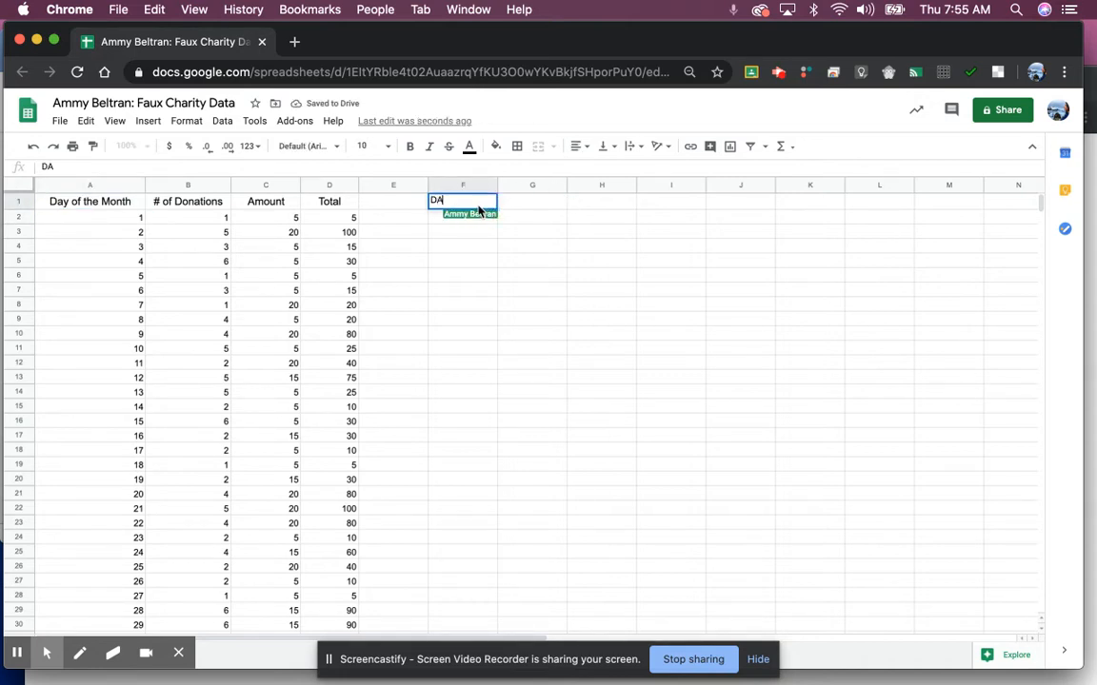
{"action": "key", "text": "BackSpace"}
{"action": "type", "text": "ay of the MOnth"}
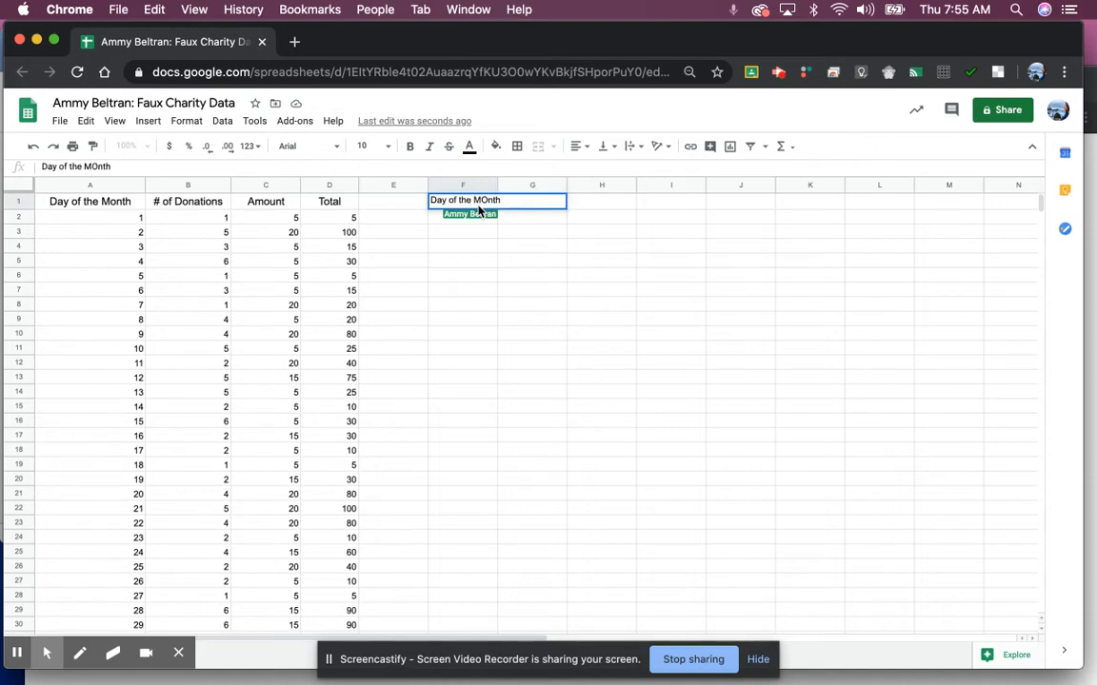
{"action": "type", "text": "nth"}
{"action": "key", "text": "Tab"}
{"action": "type", "text": "# "}
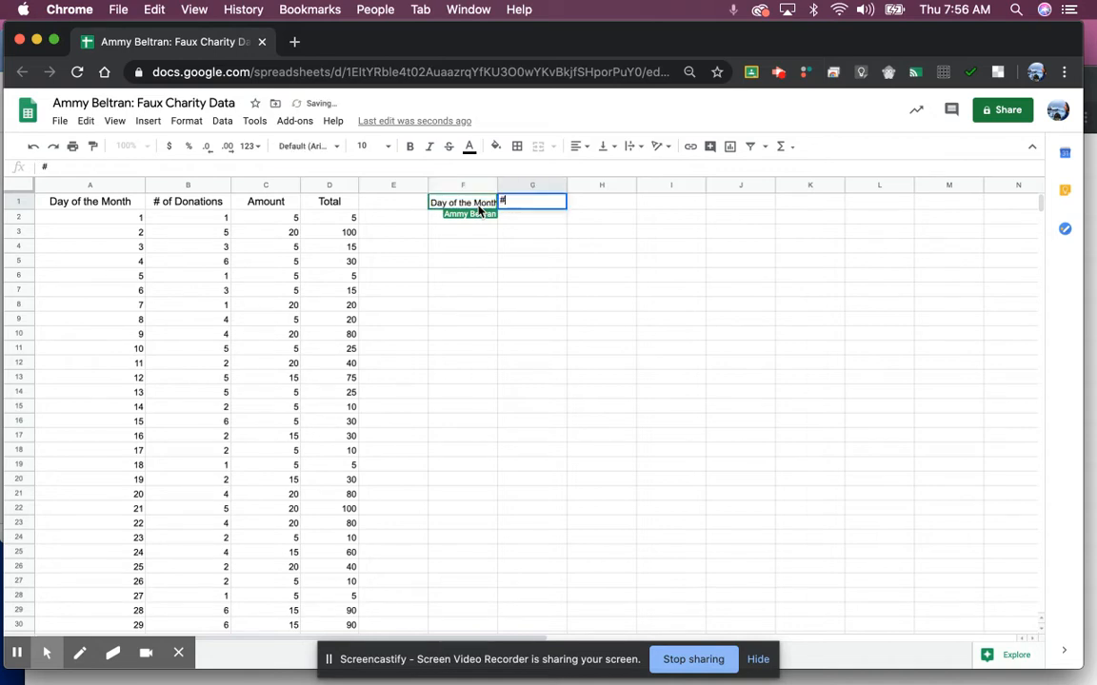
{"action": "type", "text": "of Donations"}
{"action": "key", "text": "Tab"}
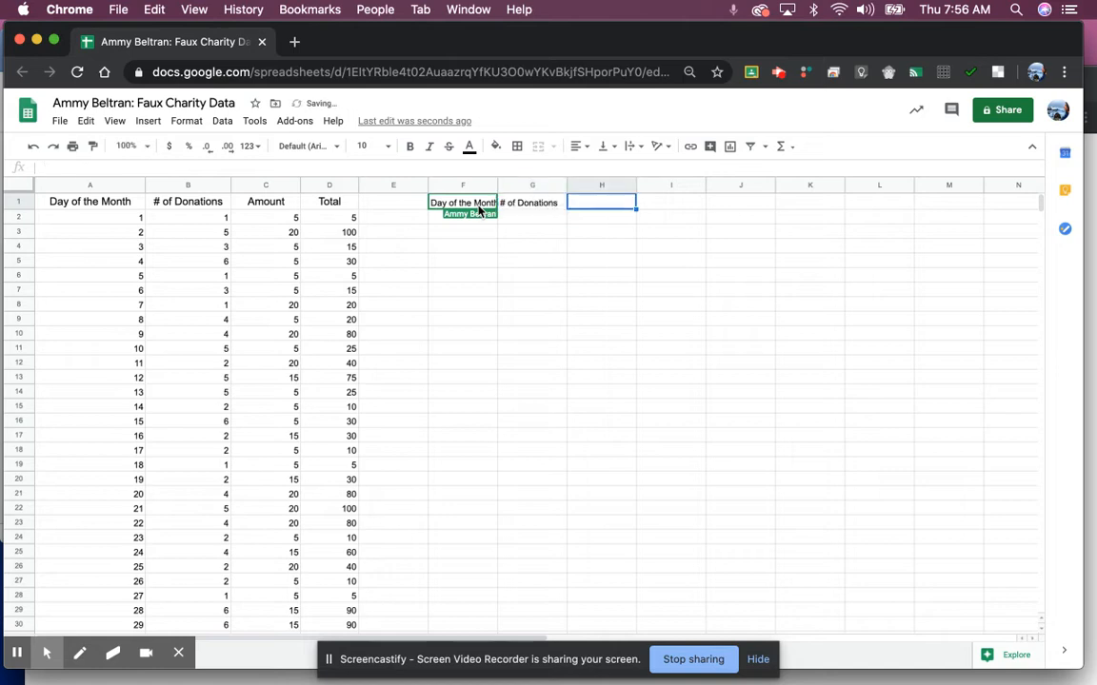
{"action": "type", "text": "Amount"}
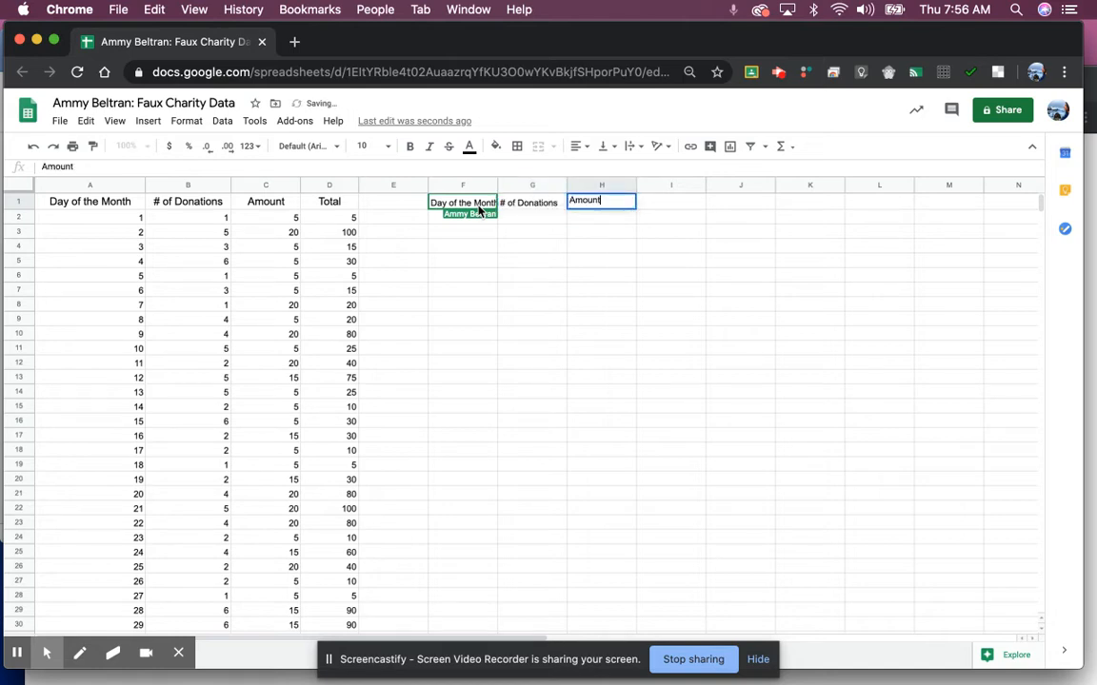
{"action": "key", "text": "Tab"}
{"action": "type", "text": "T"}
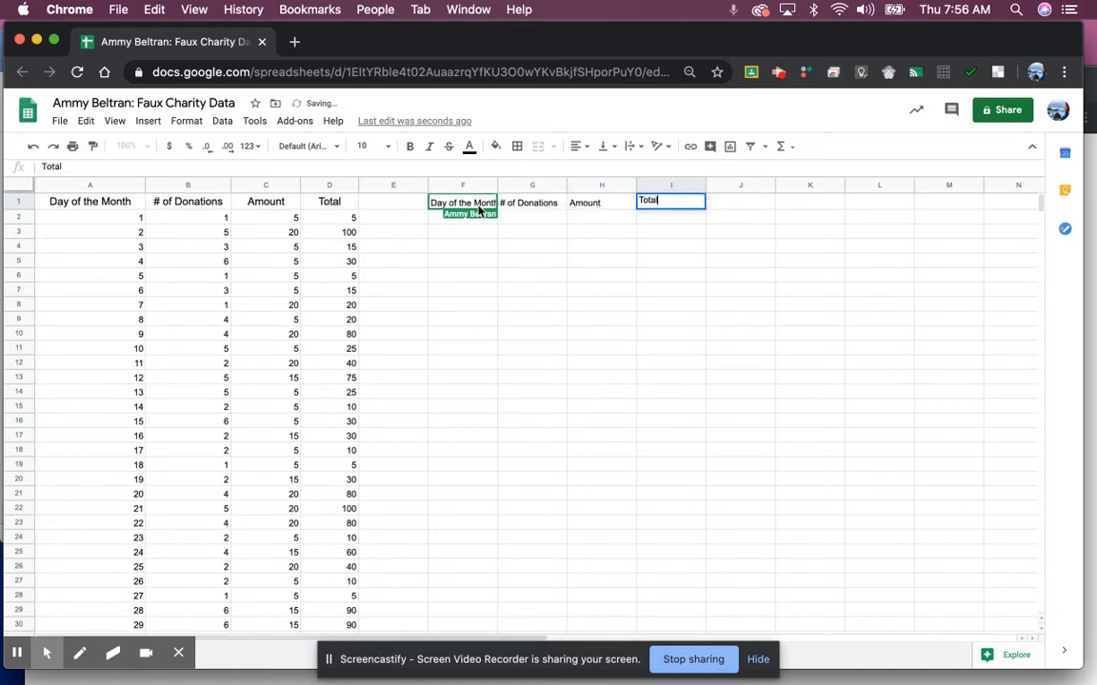
{"action": "key", "text": "Return"}
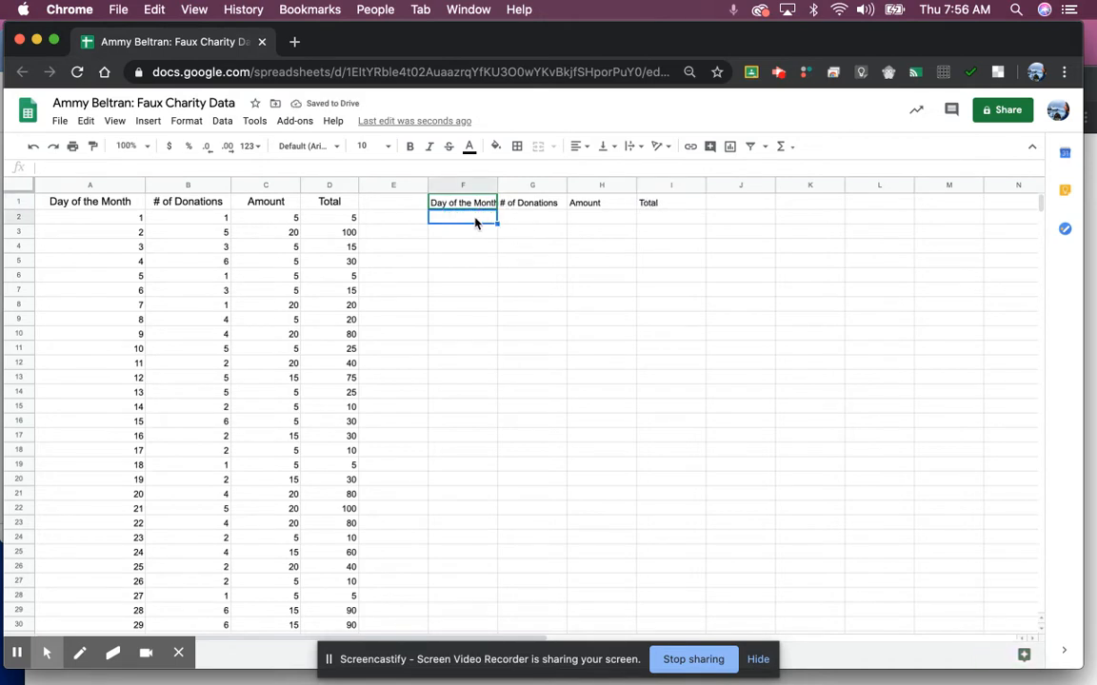
Step: Enter days 1 and 2 in F2:F3 and extend the series down to day 31
{"action": "type", "text": "1"}
{"action": "key", "text": "Return"}
{"action": "type", "text": "2"}
{"action": "key", "text": "Return"}
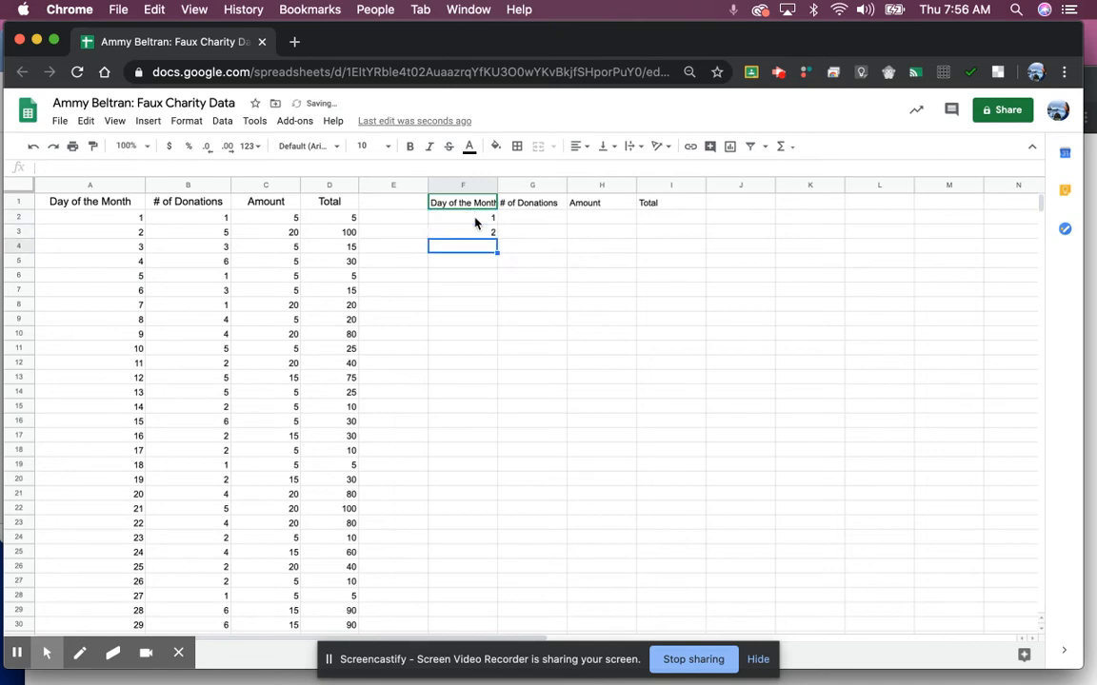
{"action": "left_click", "coordinate": [482, 222]}
{"action": "left_click_drag", "start_coordinate": [482, 222], "coordinate": [496, 423]}
{"action": "left_click", "coordinate": [496, 240]}
Step: Try filling column G with a repeating 2, 4 donation pattern
{"action": "scroll", "coordinate": [536, 352], "scroll_direction": "up", "scroll_amount": 6}
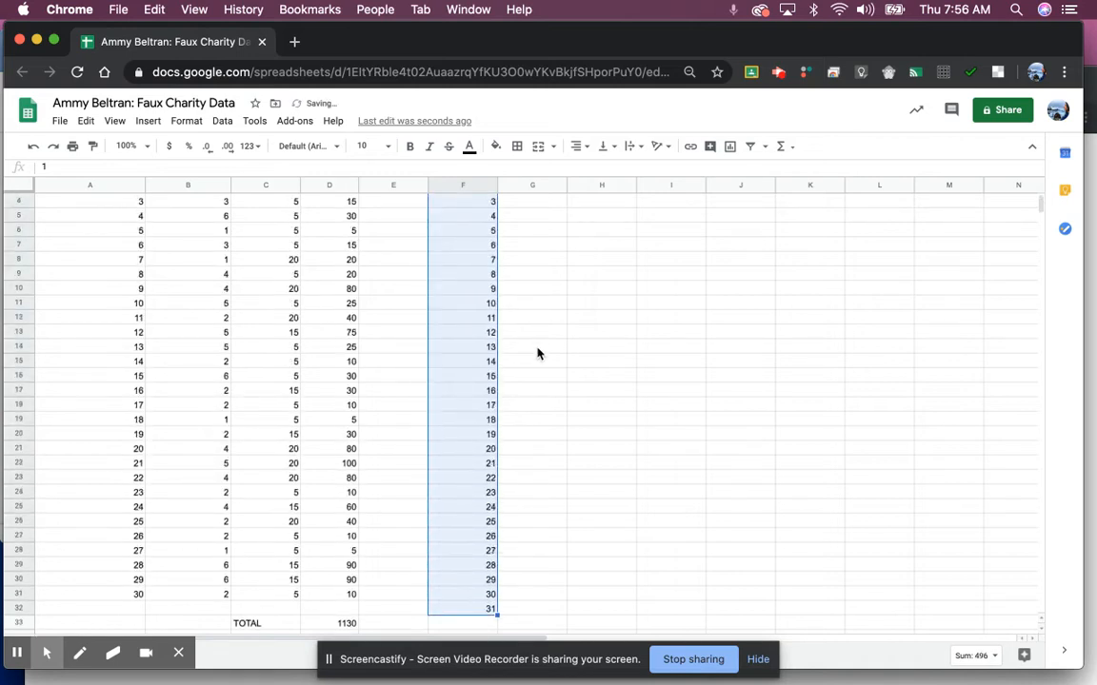
{"action": "left_click", "coordinate": [548, 217]}
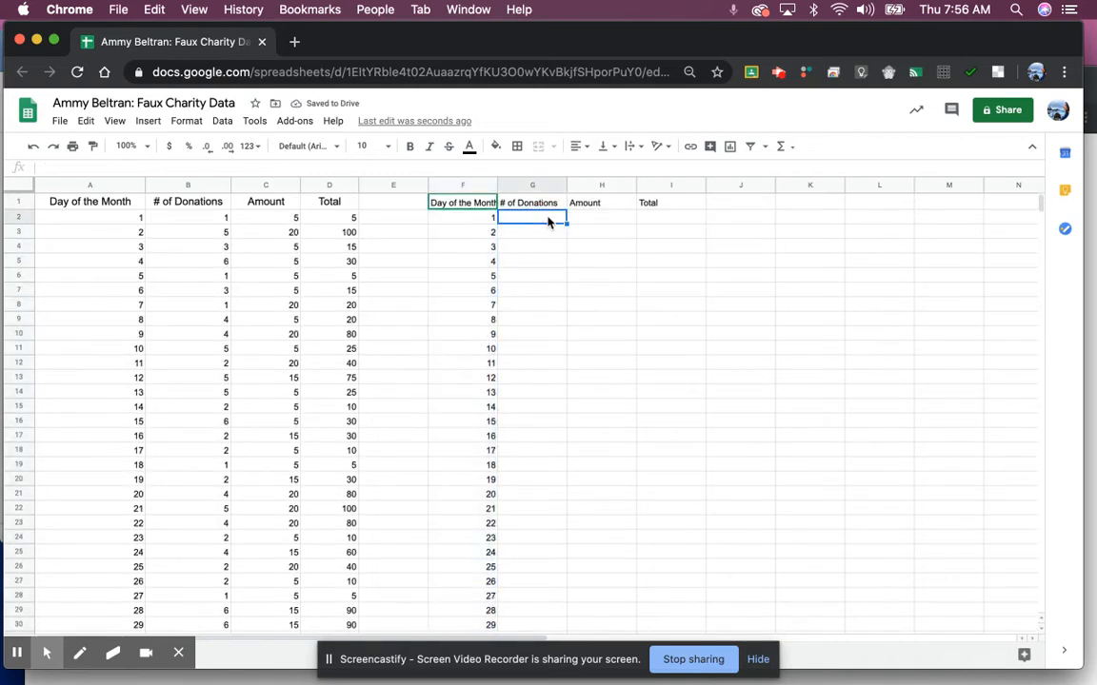
{"action": "type", "text": "2"}
{"action": "key", "text": "Return"}
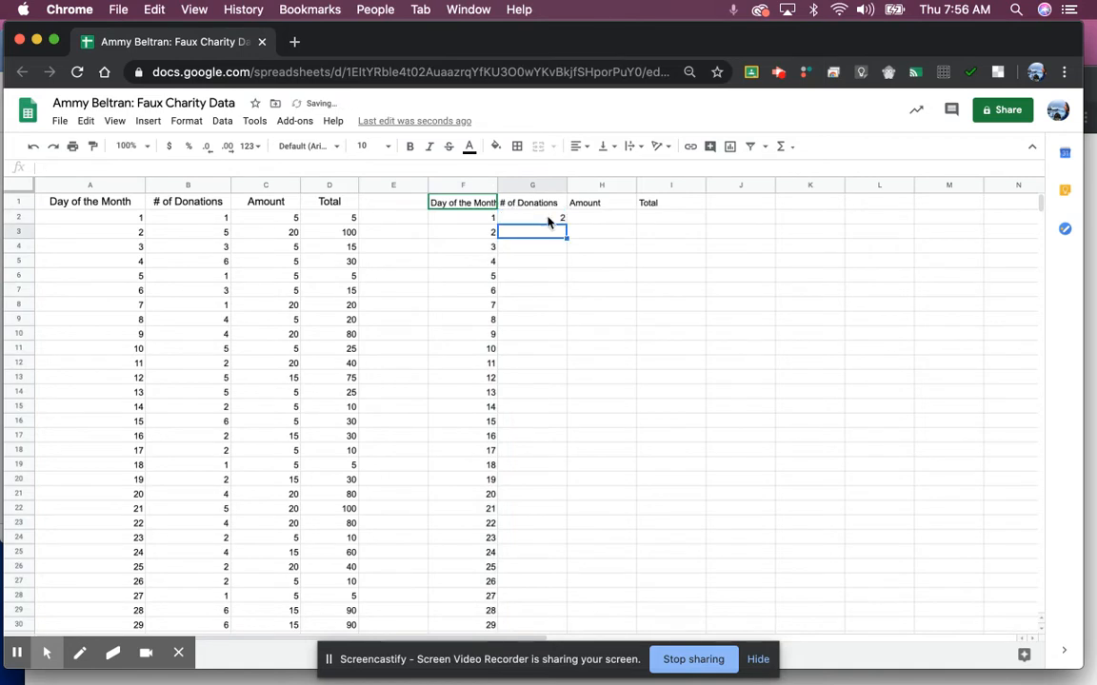
{"action": "type", "text": "4"}
{"action": "key", "text": "Return"}
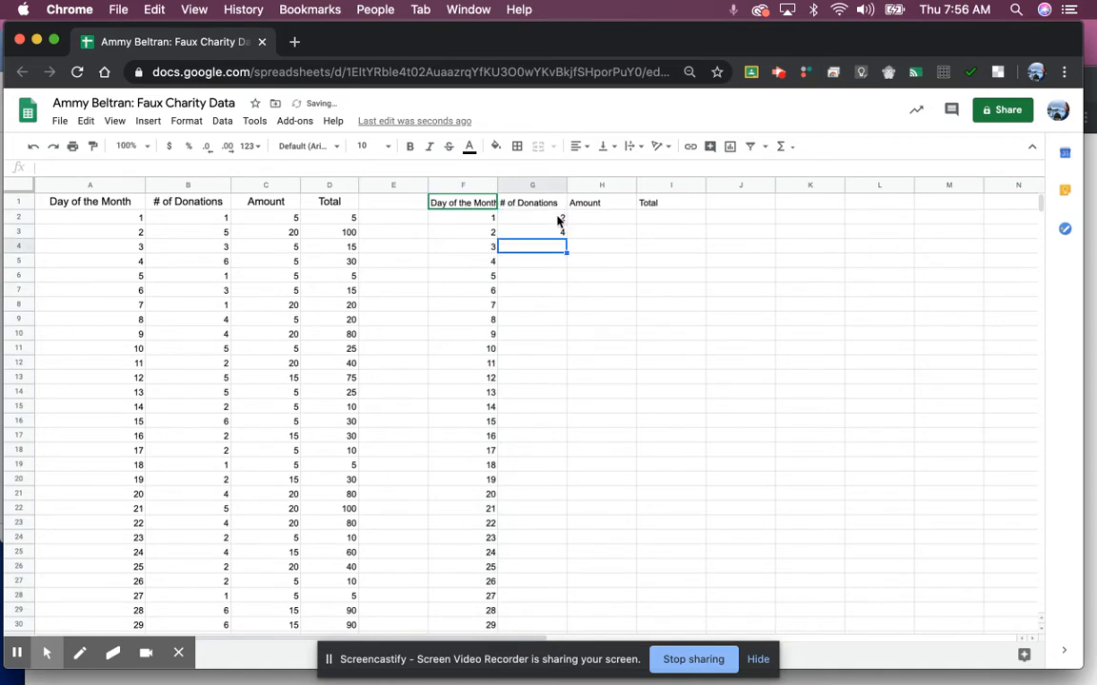
{"action": "left_click_drag", "start_coordinate": [560, 220], "coordinate": [558, 378]}
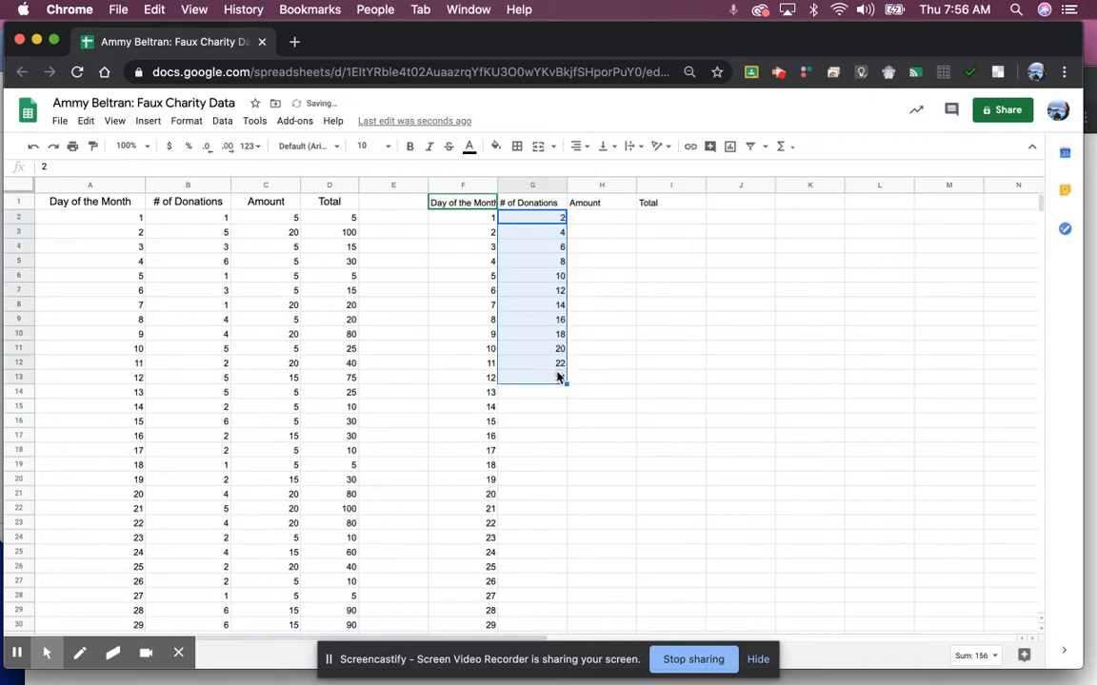
Step: Fill G2:G13 with multiples of 5 from 5 and 10, then clear them
{"action": "left_click", "coordinate": [560, 220]}
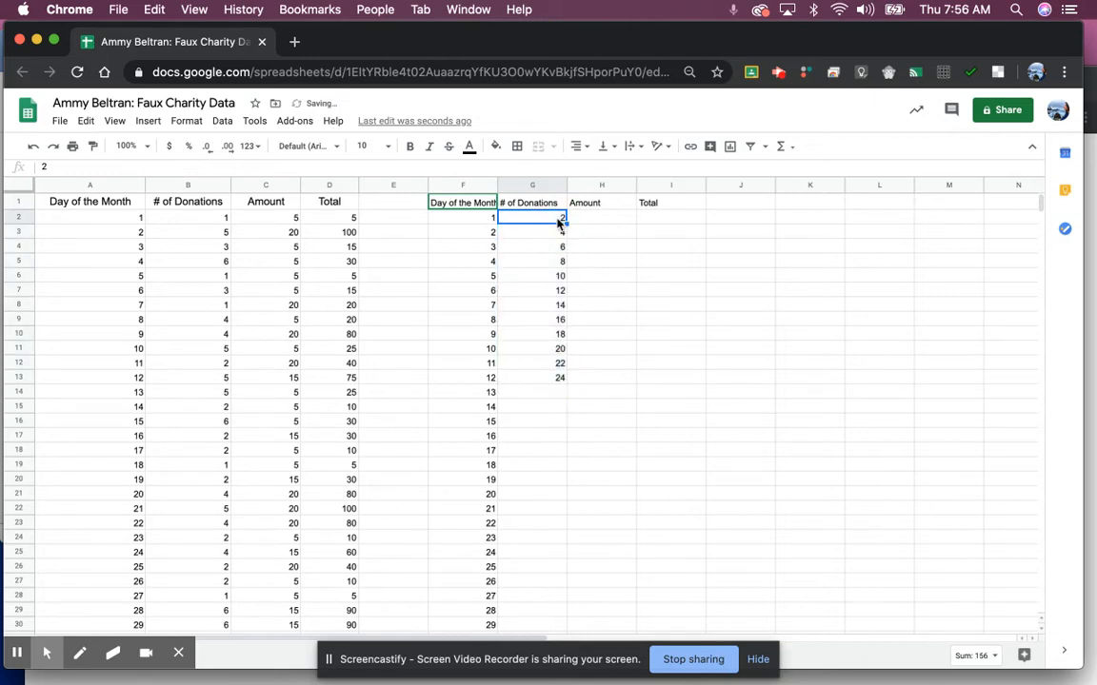
{"action": "type", "text": "5"}
{"action": "key", "text": "Return"}
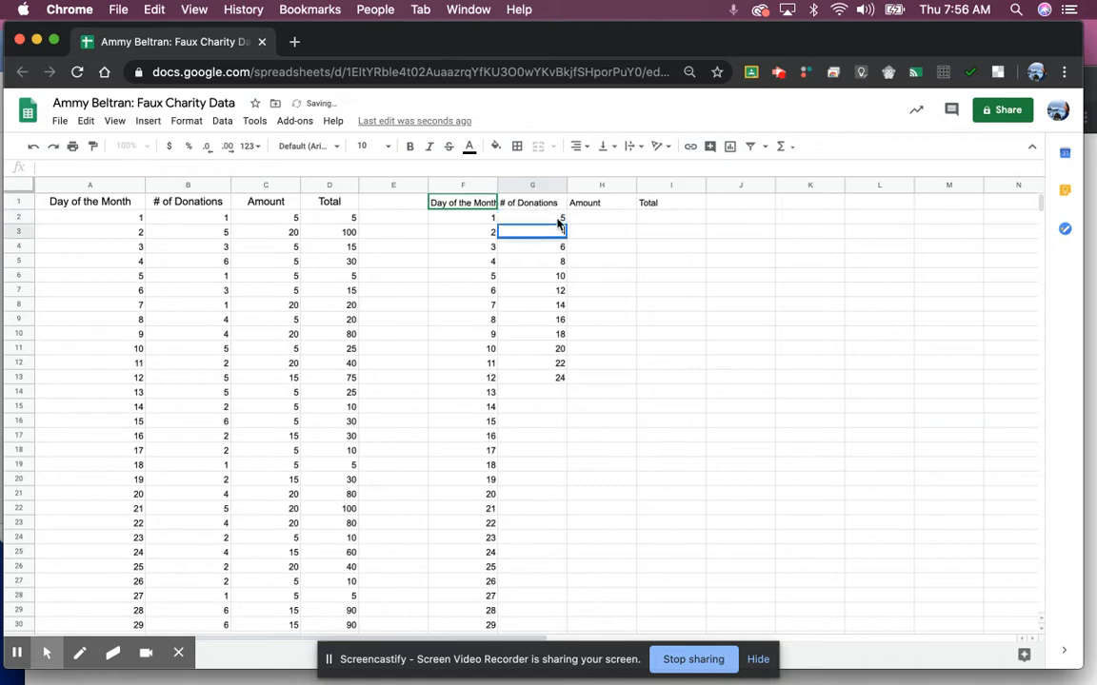
{"action": "type", "text": "10"}
{"action": "key", "text": "Return"}
{"action": "left_click", "coordinate": [559, 221]}
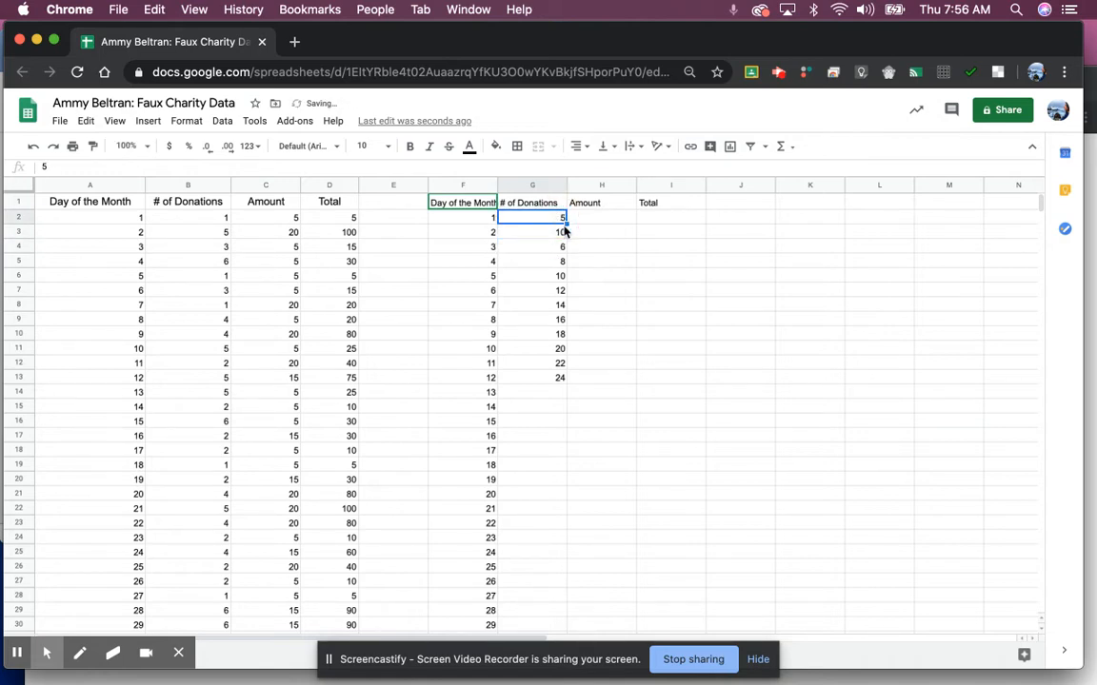
{"action": "left_click", "coordinate": [563, 220]}
{"action": "left_click_drag", "start_coordinate": [563, 220], "coordinate": [566, 383]}
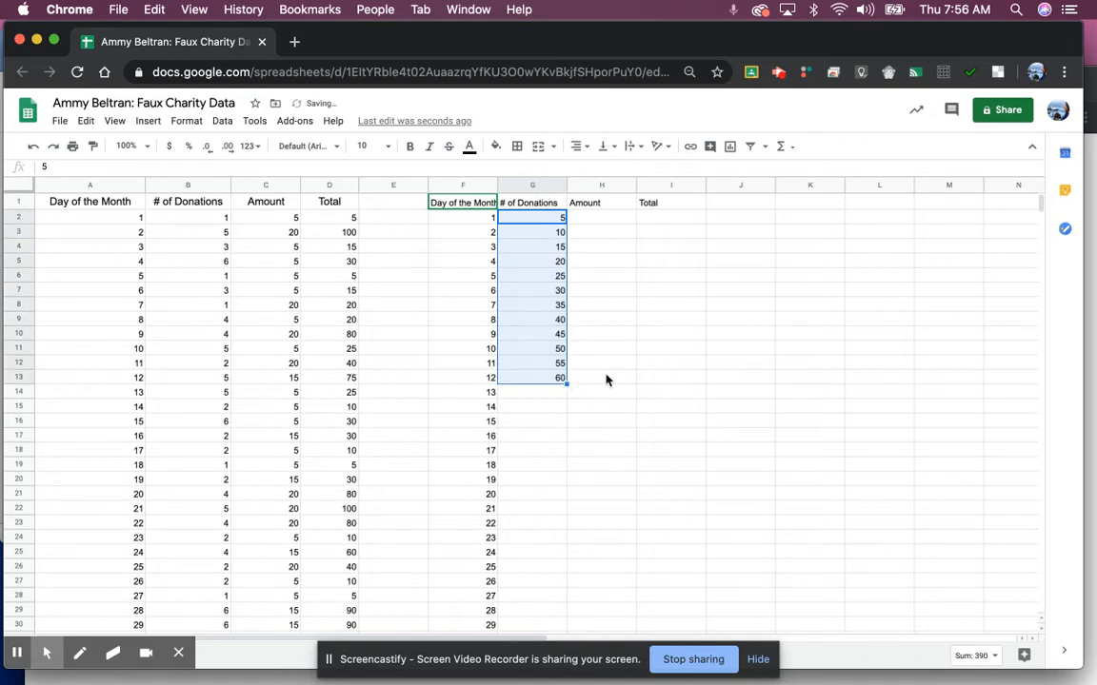
{"action": "key", "text": "Delete"}
Step: Tile the spreadsheet on the left half with the RANDOM.ORG dice roller on the right
{"action": "left_click", "coordinate": [670, 306]}
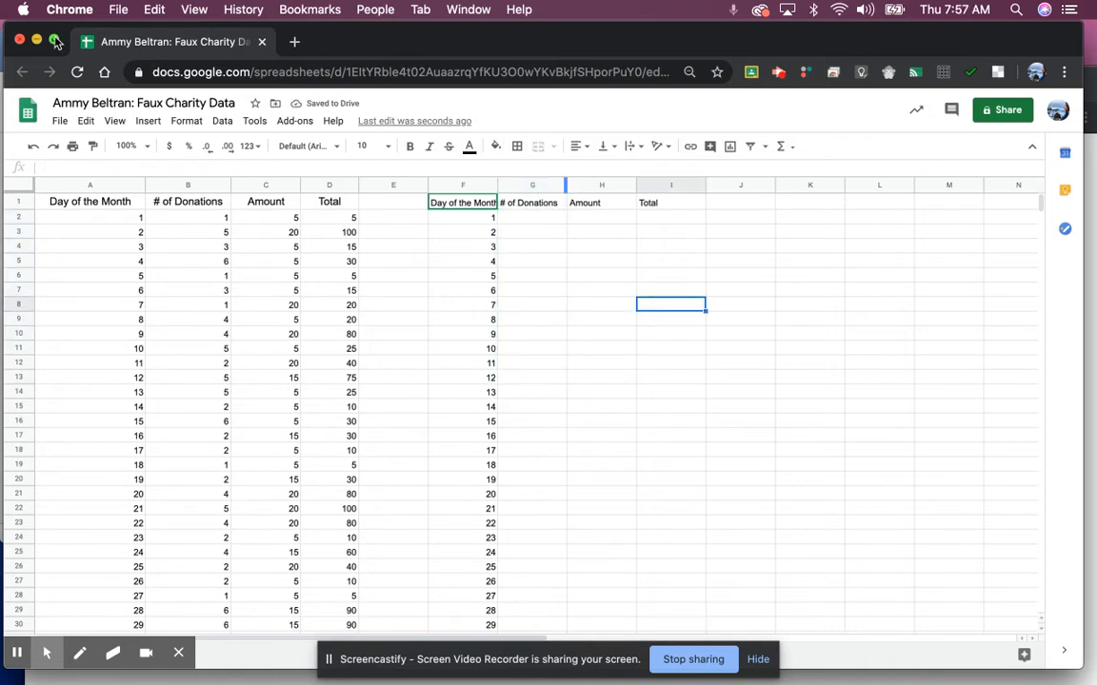
{"action": "mouse_move", "coordinate": [54, 41]}
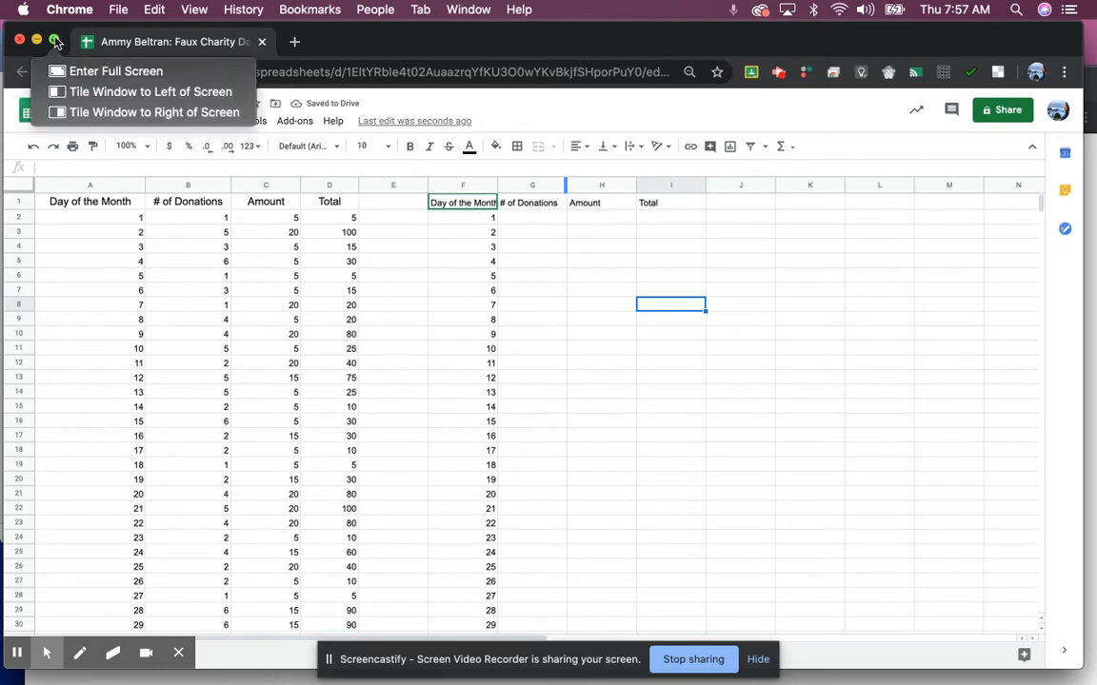
{"action": "left_click", "coordinate": [67, 95]}
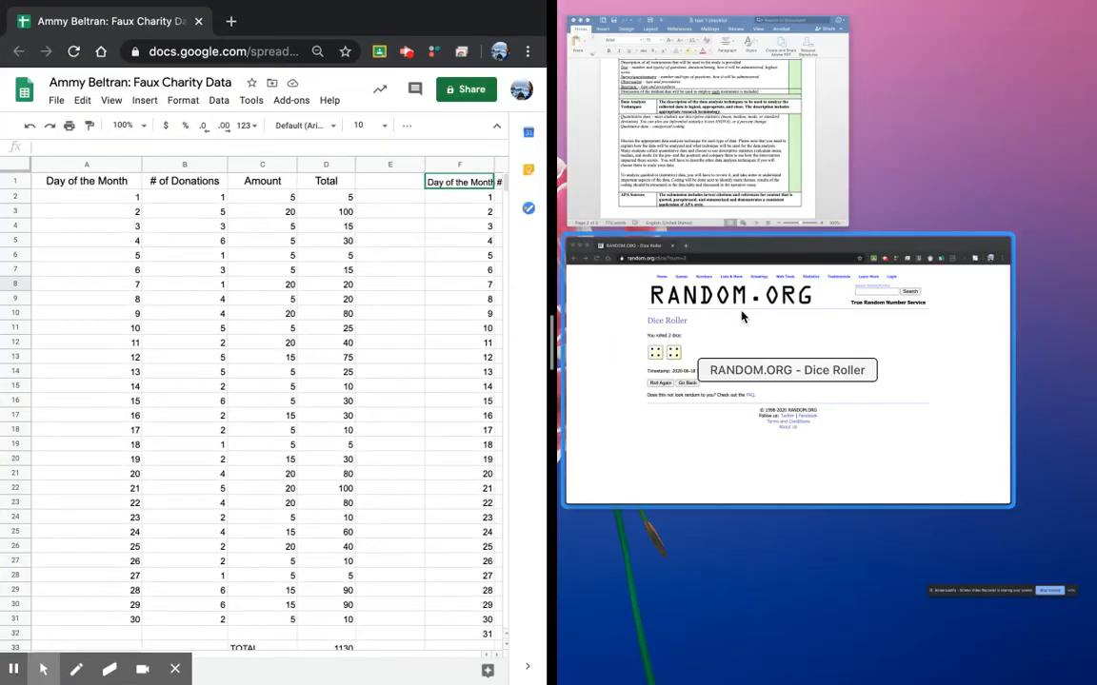
{"action": "left_click", "coordinate": [742, 317]}
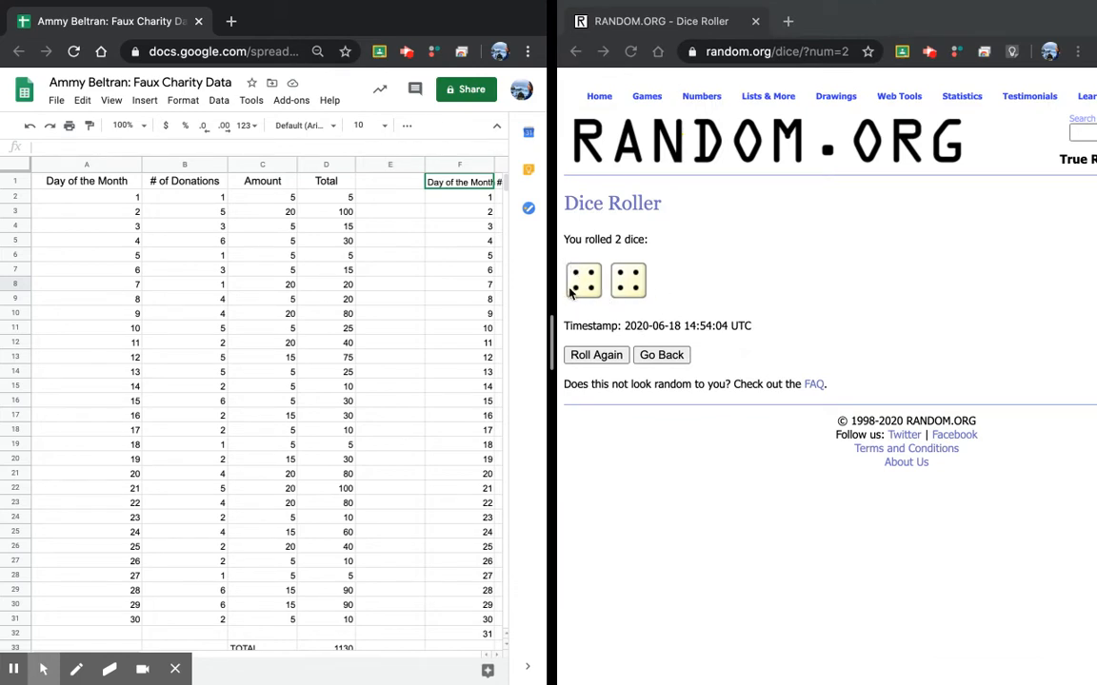
{"action": "scroll", "coordinate": [399, 311], "scroll_direction": "right", "scroll_amount": 5}
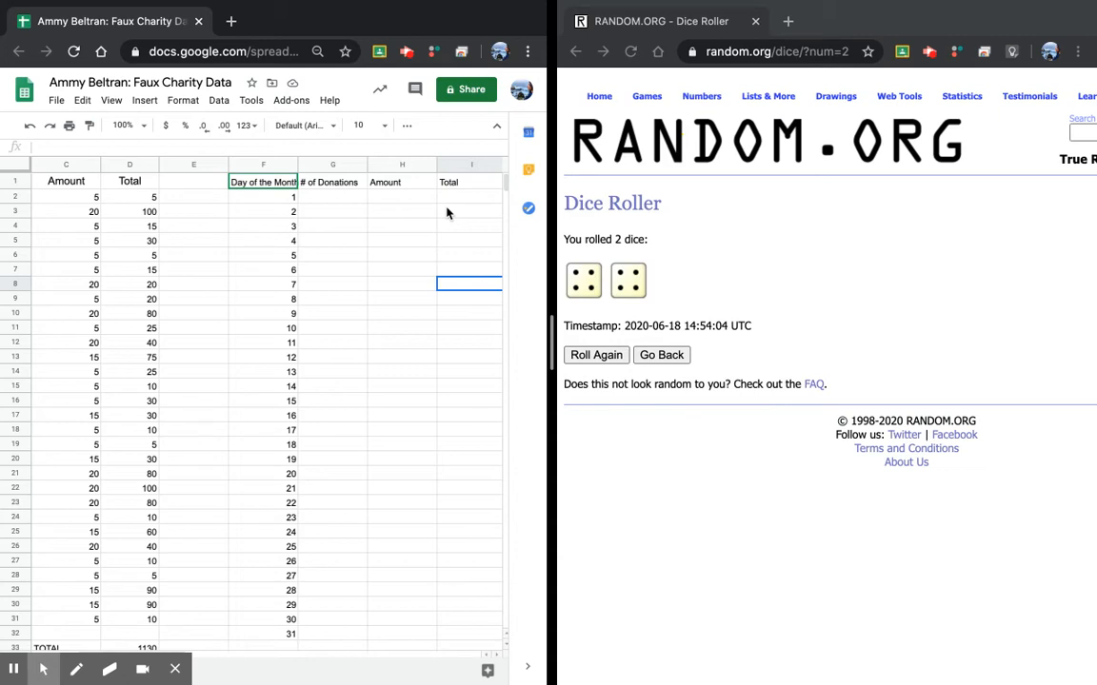
Step: Roll the dice, then abandon a stray entry made in the wrong cell
{"action": "left_click", "coordinate": [592, 358]}
{"action": "left_click", "coordinate": [592, 358]}
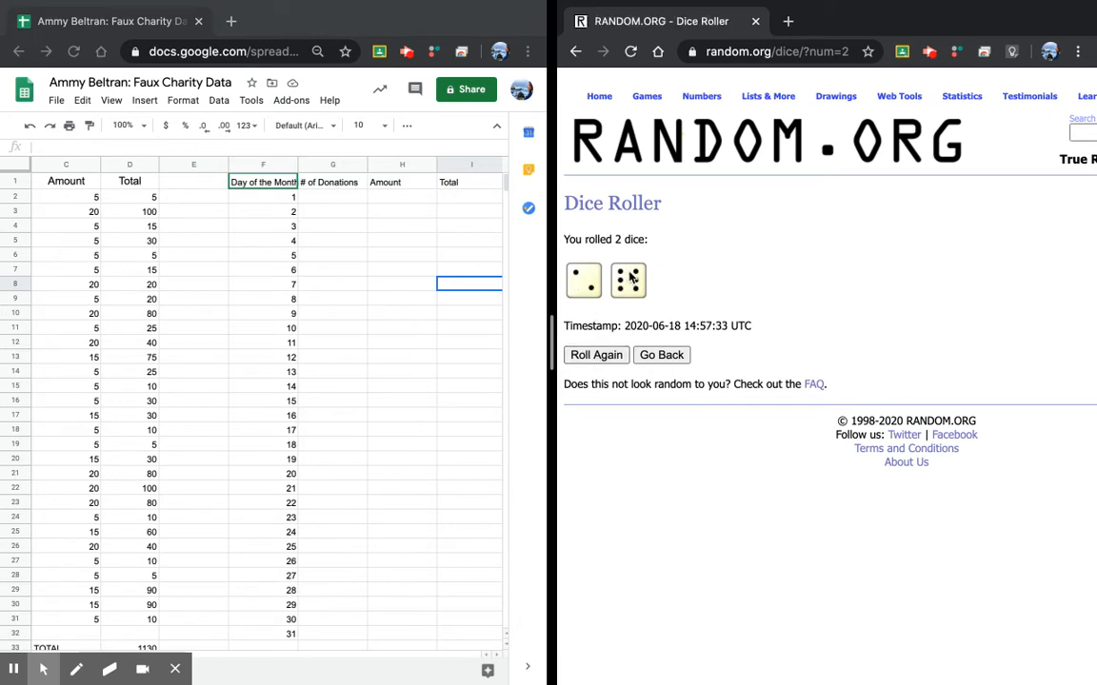
{"action": "left_click", "coordinate": [330, 201]}
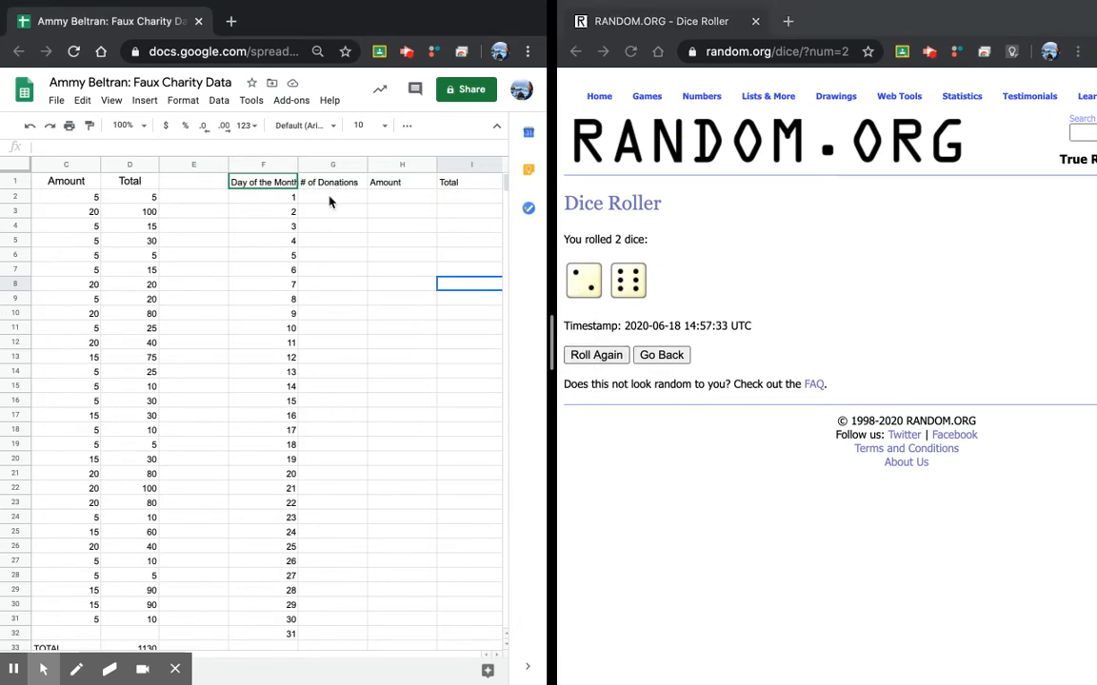
{"action": "type", "text": "2"}
{"action": "key", "text": "Tab"}
{"action": "type", "text": "2"}
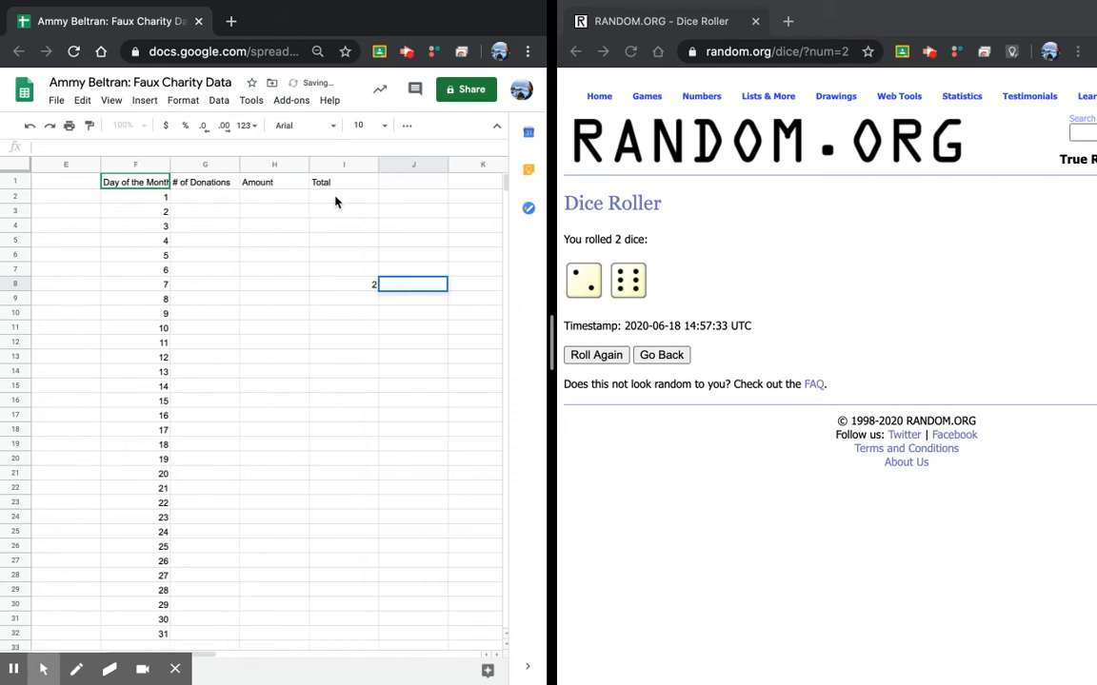
{"action": "left_click", "coordinate": [340, 298]}
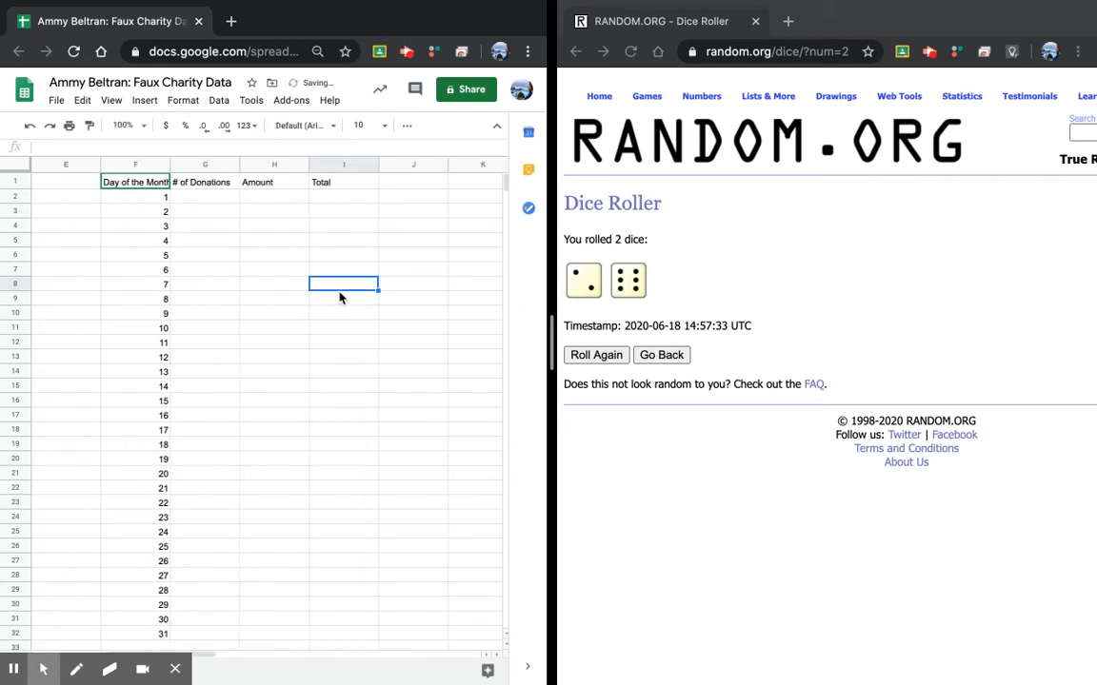
Step: Record day 1 as 2 donations of 20 and day 2 as 3 donations of 20
{"action": "left_click", "coordinate": [186, 197]}
{"action": "type", "text": "2"}
{"action": "key", "text": "Tab"}
{"action": "type", "text": "2"}
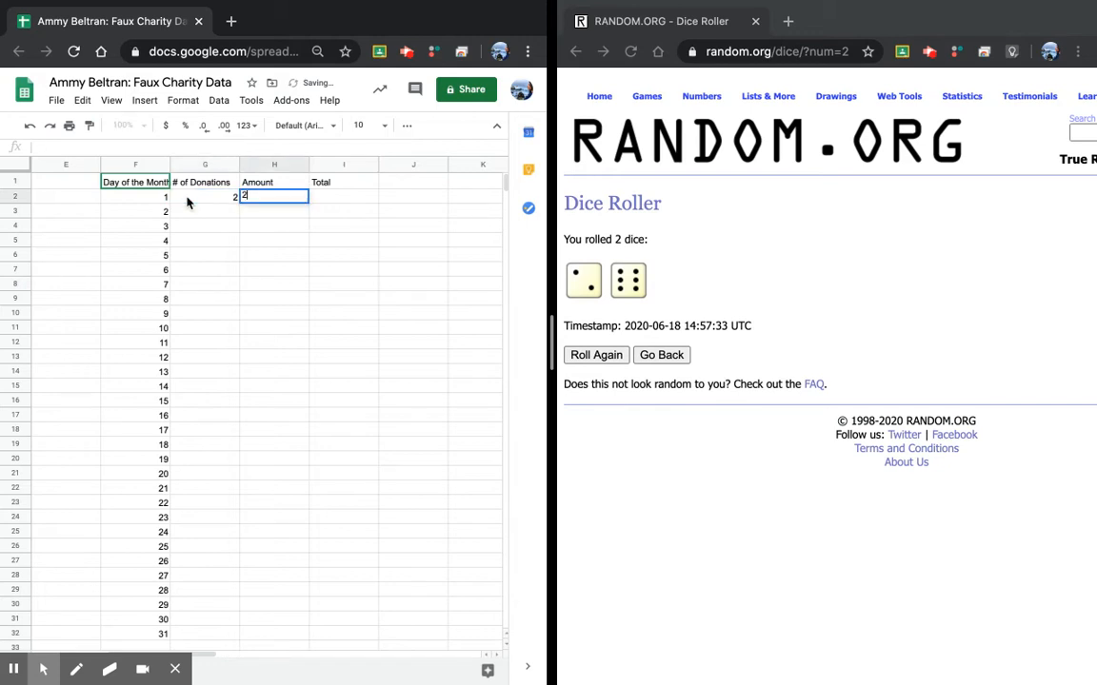
{"action": "key", "text": "Return"}
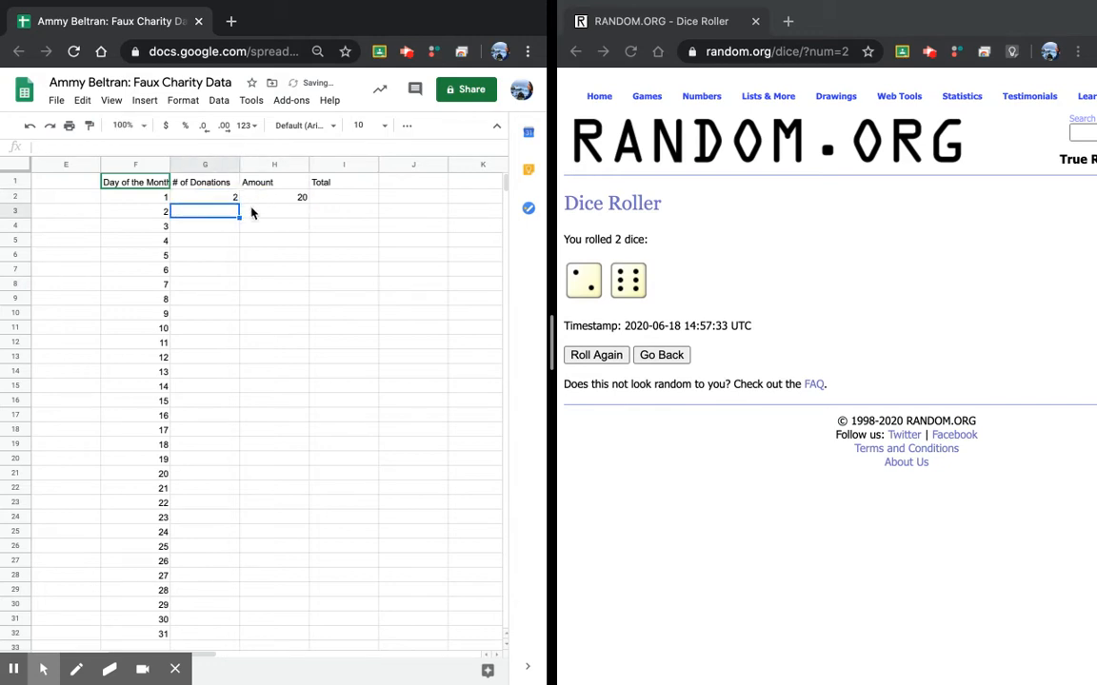
{"action": "left_click", "coordinate": [596, 355]}
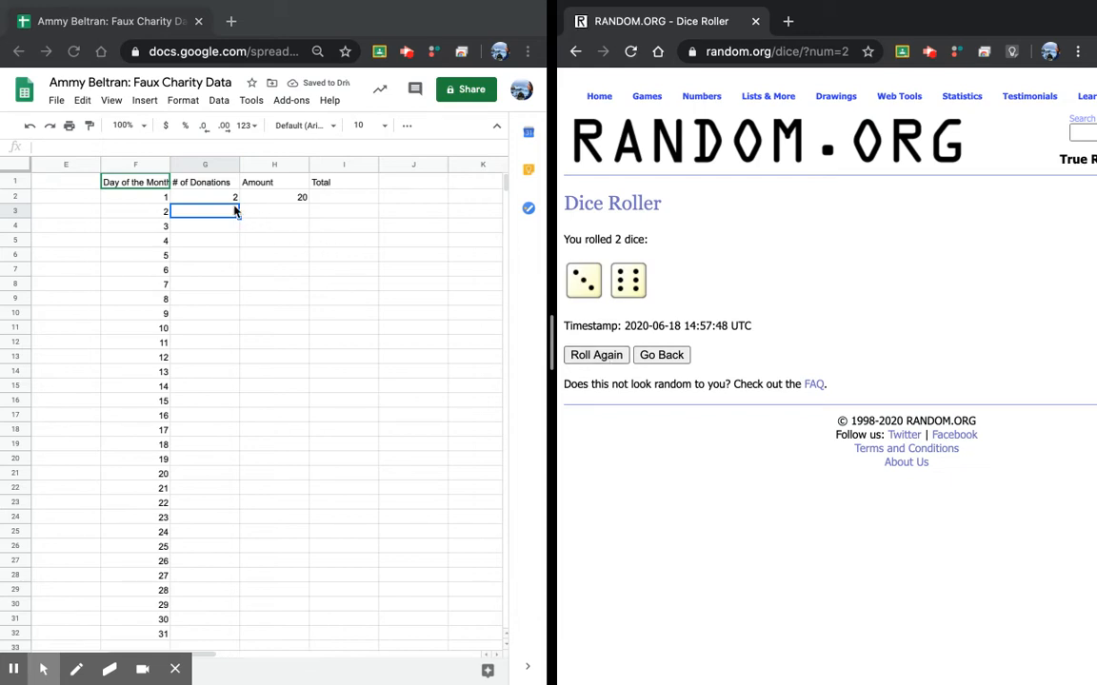
{"action": "left_click", "coordinate": [230, 211]}
{"action": "type", "text": "3"}
{"action": "key", "text": "Tab"}
{"action": "type", "text": "2"}
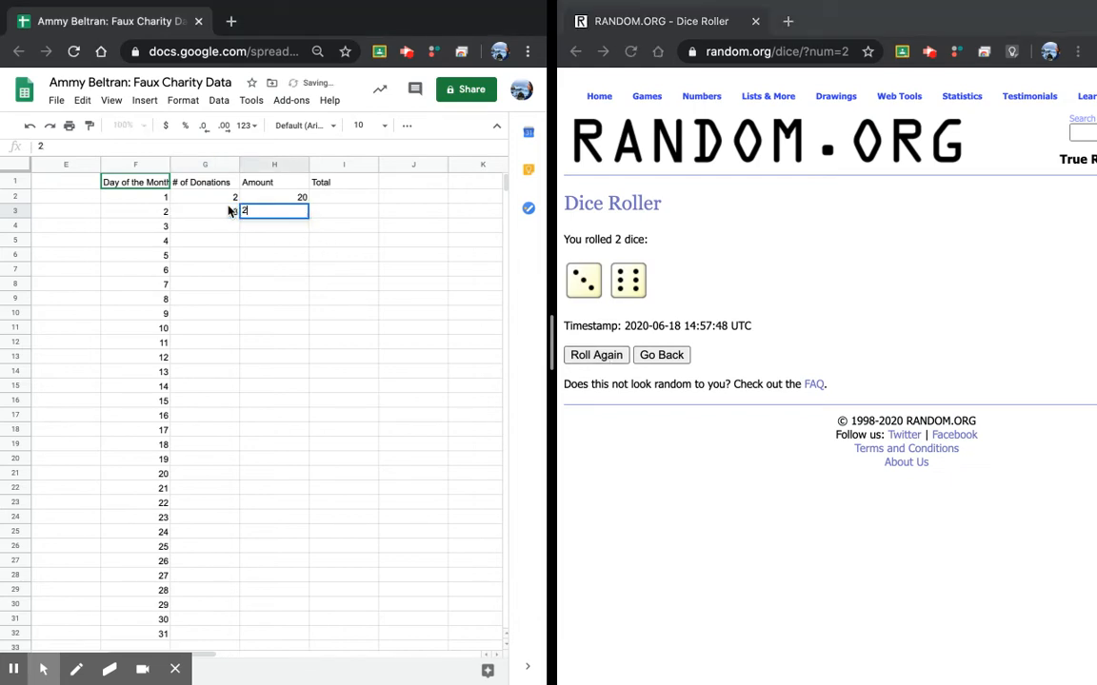
{"action": "key", "text": "Return"}
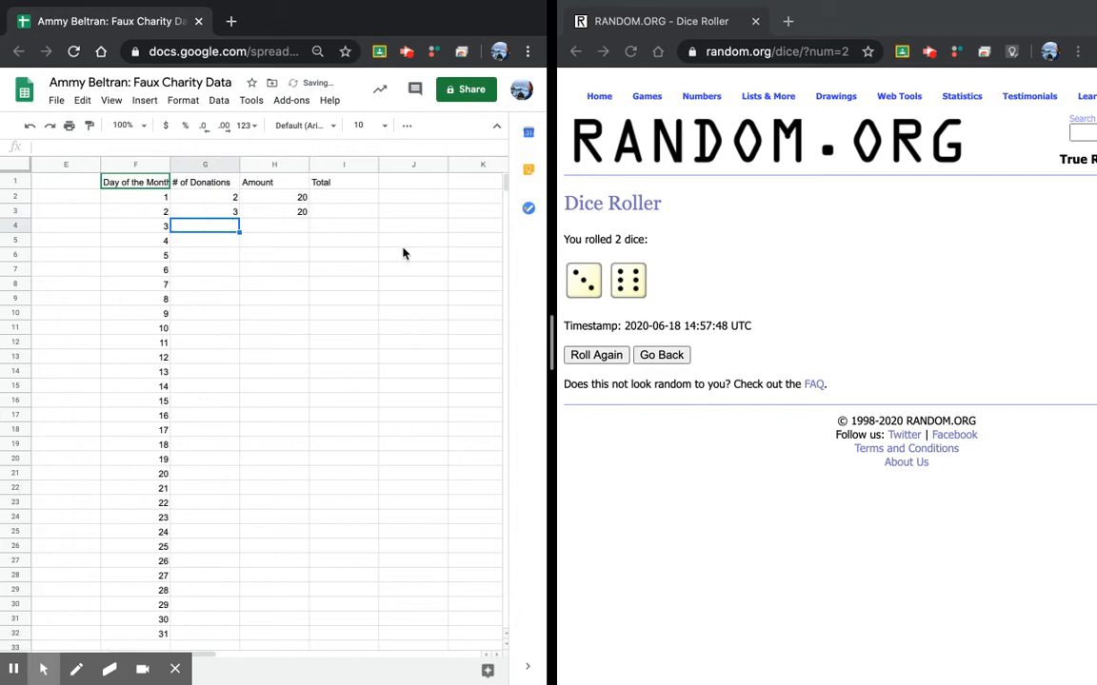
Step: Roll again and record day 3 as 3 donations of 5
{"action": "left_click", "coordinate": [600, 355]}
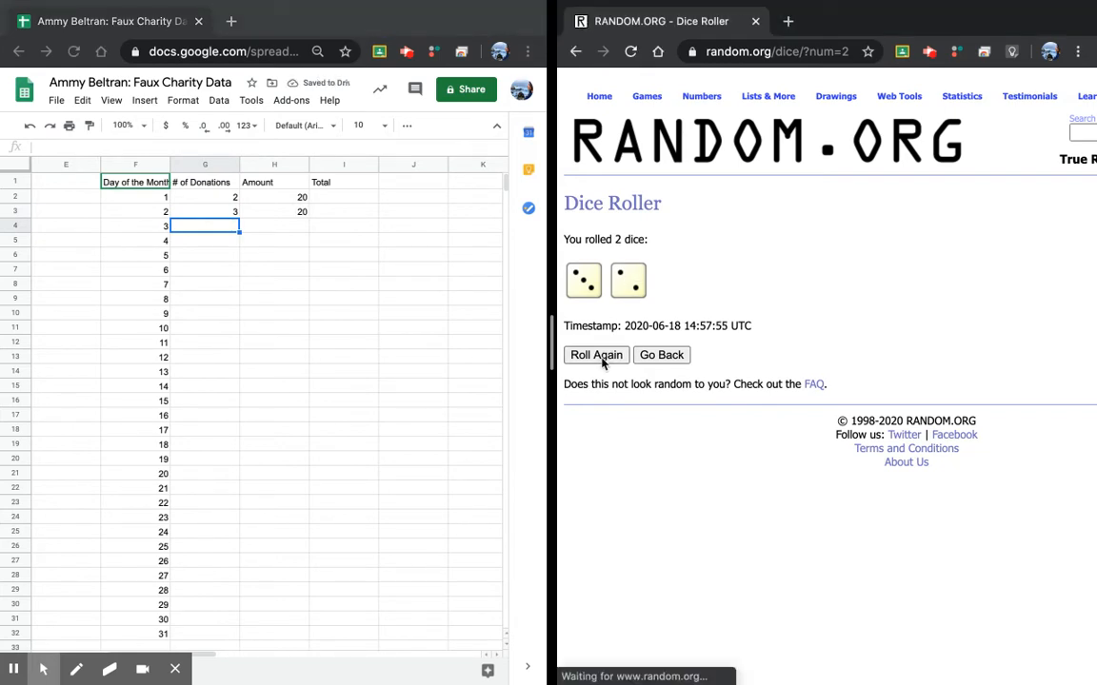
{"action": "key", "text": "Tab"}
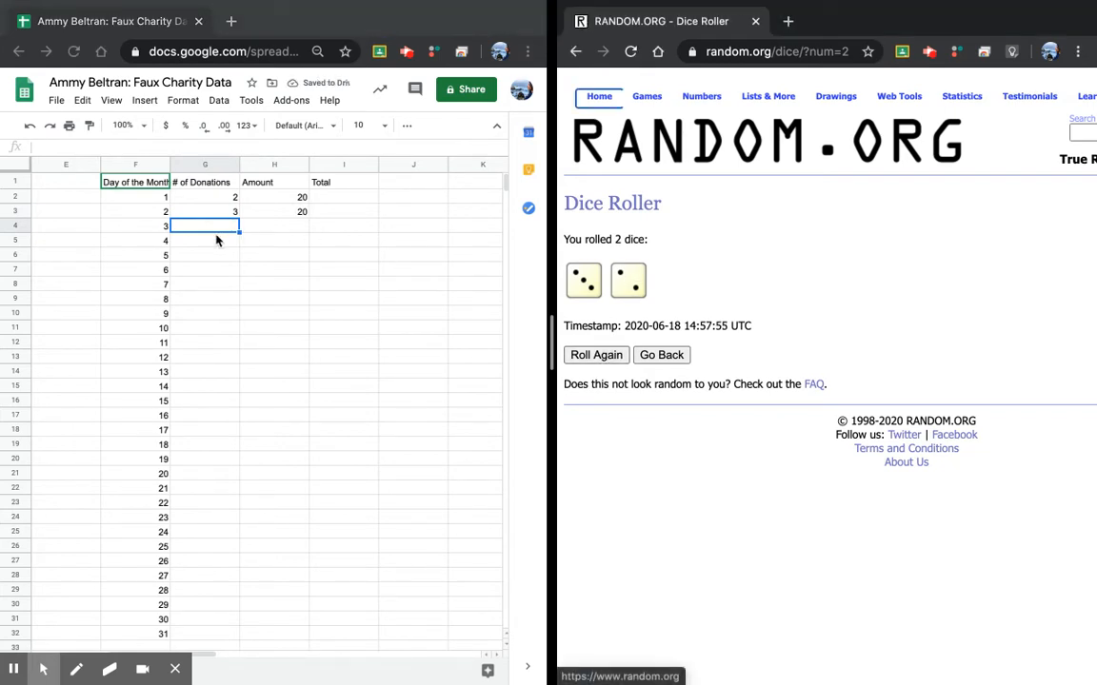
{"action": "key", "text": "Tab"}
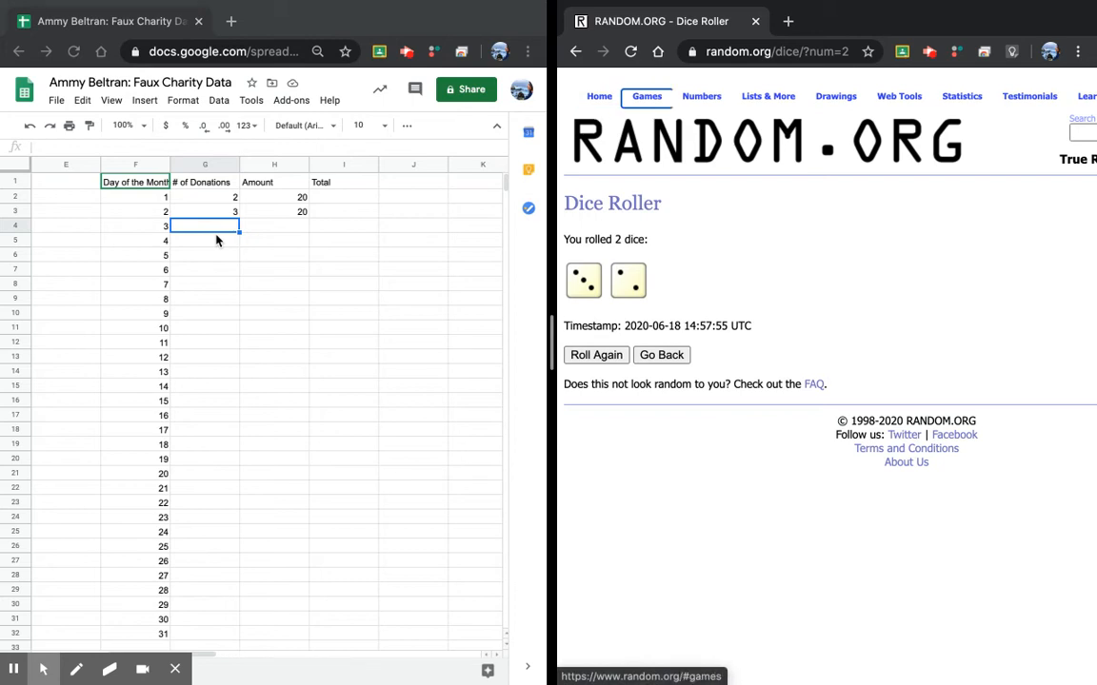
{"action": "left_click", "coordinate": [235, 231]}
{"action": "type", "text": "3"}
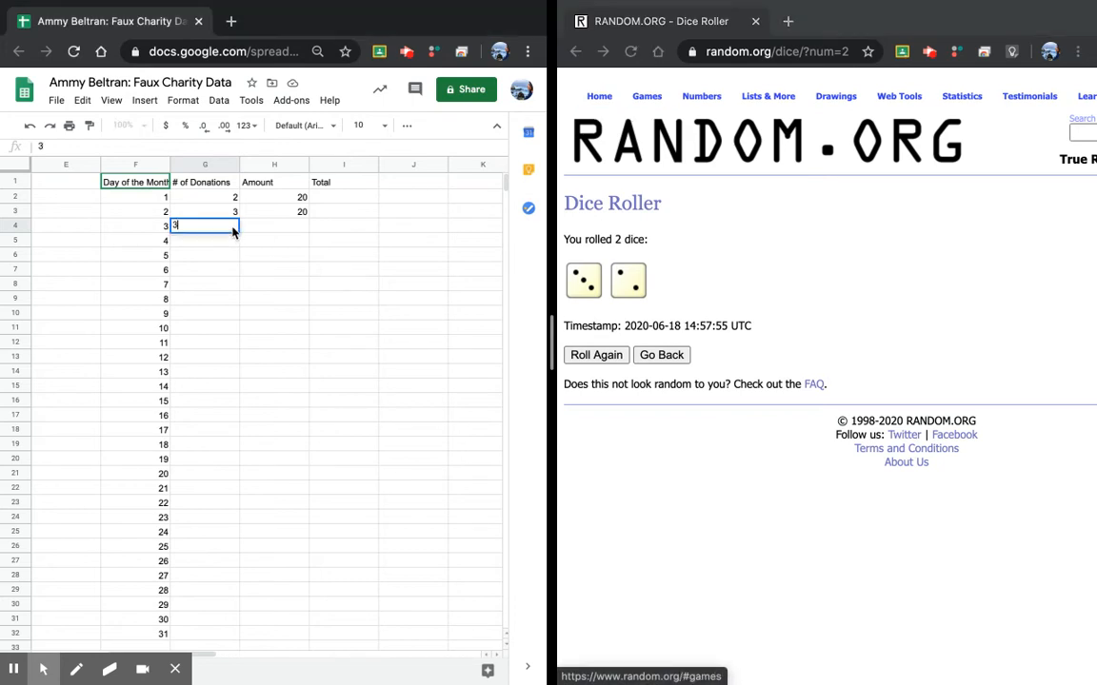
{"action": "key", "text": "Tab"}
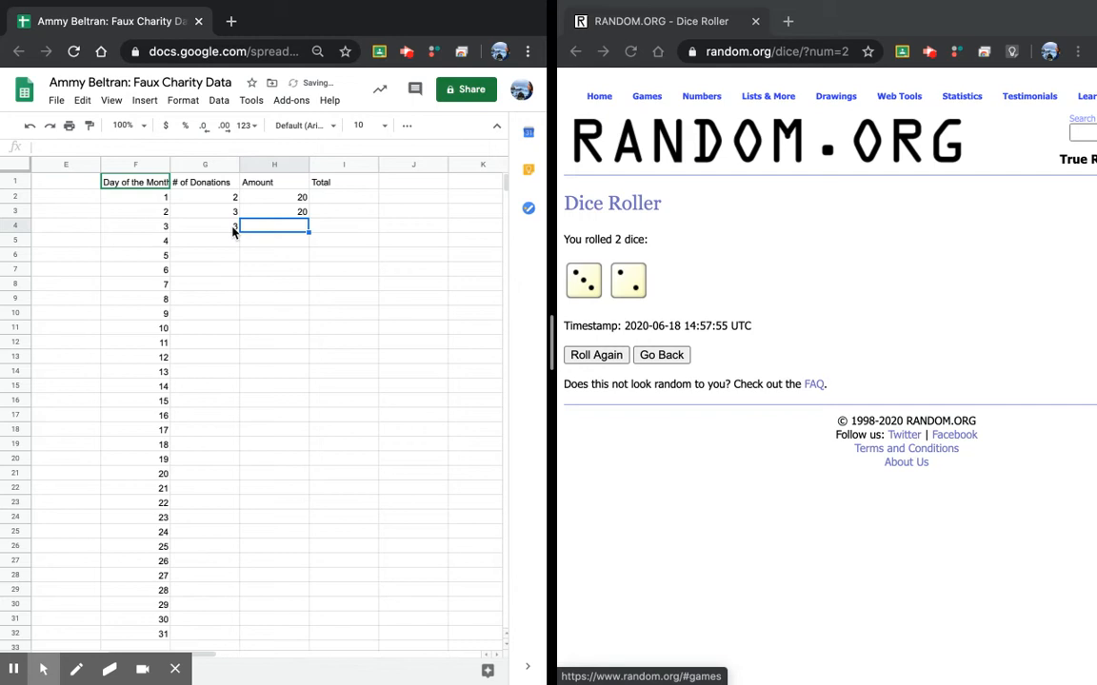
{"action": "type", "text": "5"}
{"action": "key", "text": "Return"}
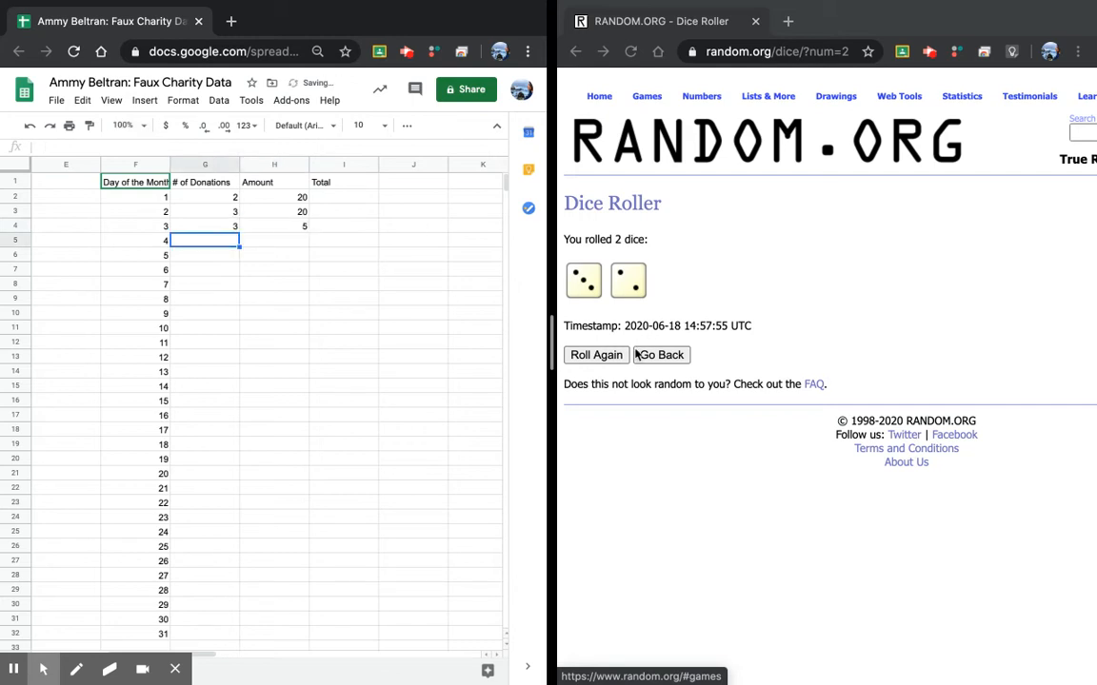
Step: Record day 4 as 3 donations of 15 and day 5 as 6 donations of 20
{"action": "left_click", "coordinate": [599, 356]}
{"action": "left_click", "coordinate": [599, 356]}
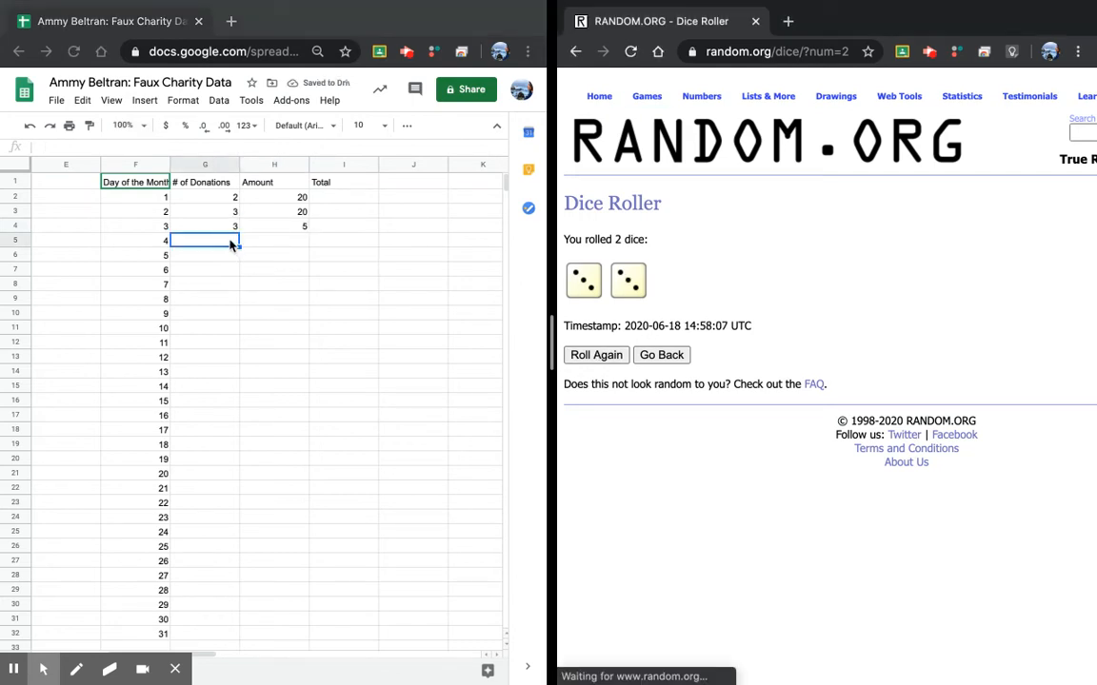
{"action": "left_click", "coordinate": [230, 244]}
{"action": "type", "text": "3"}
{"action": "key", "text": "Tab"}
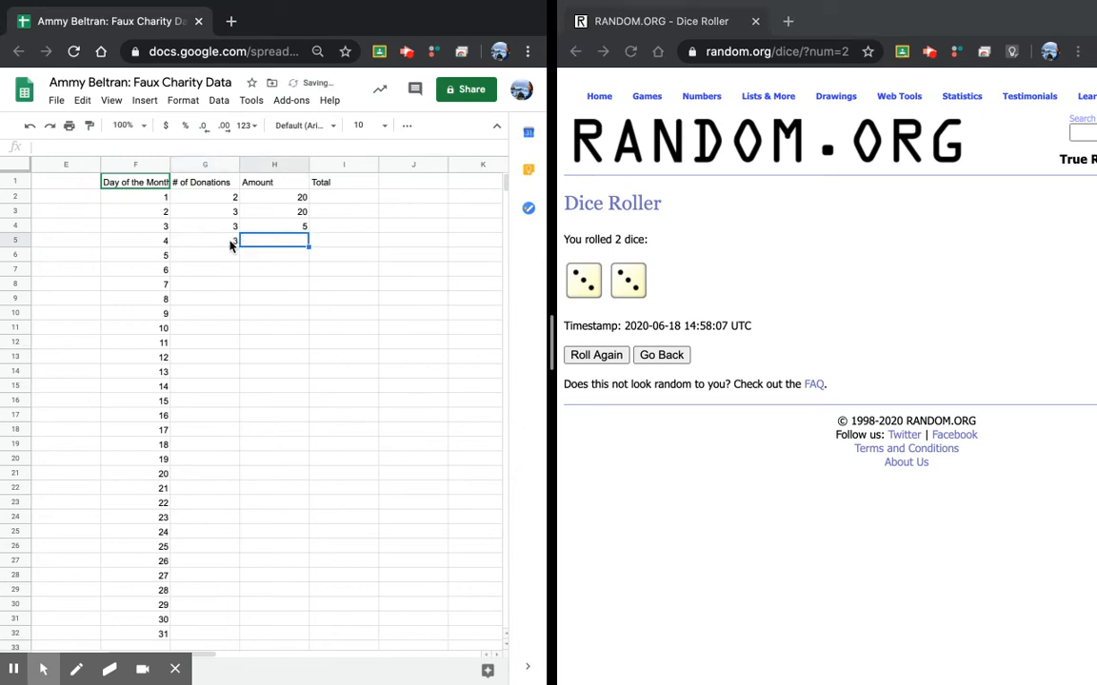
{"action": "type", "text": "15"}
{"action": "key", "text": "Return"}
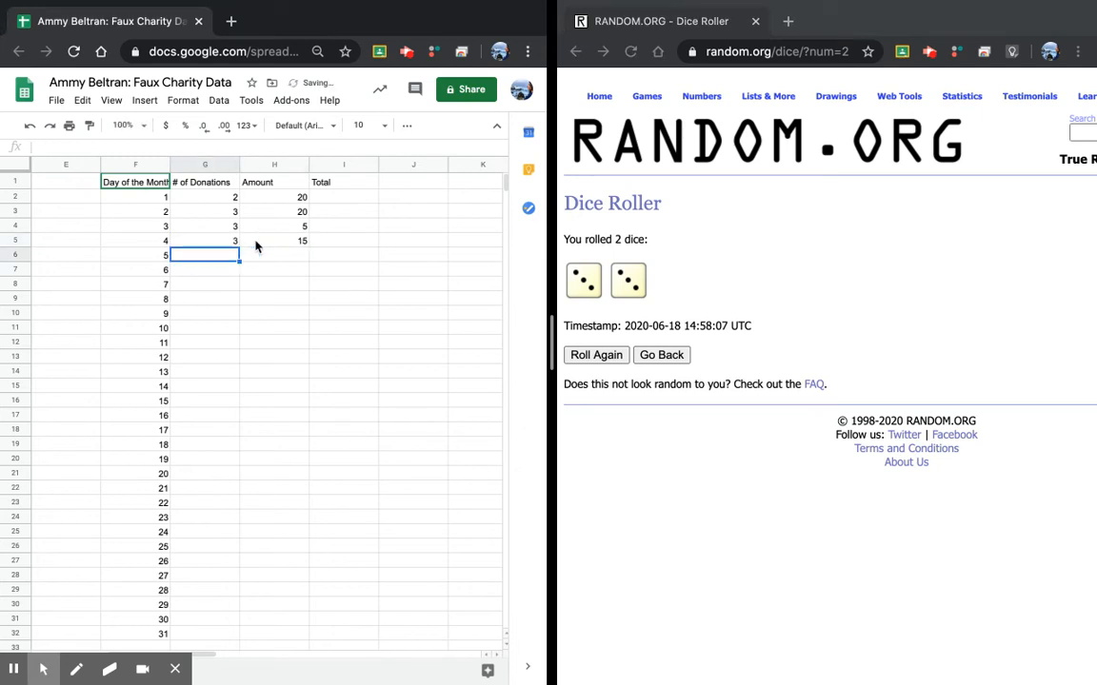
{"action": "left_click", "coordinate": [587, 355]}
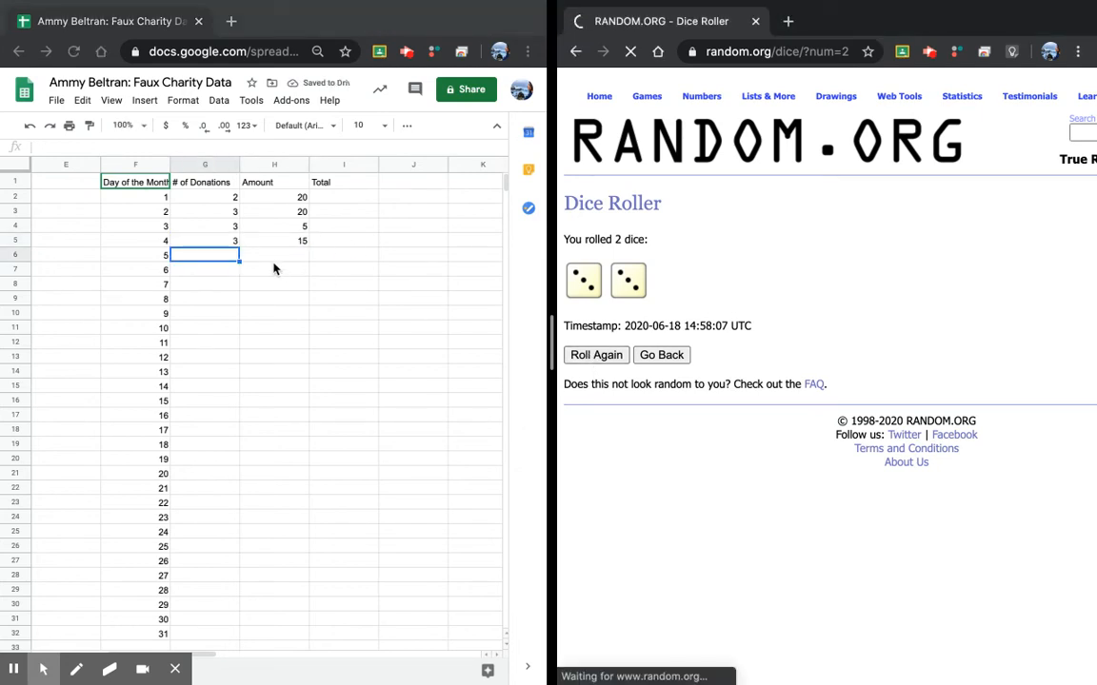
{"action": "left_click", "coordinate": [215, 262]}
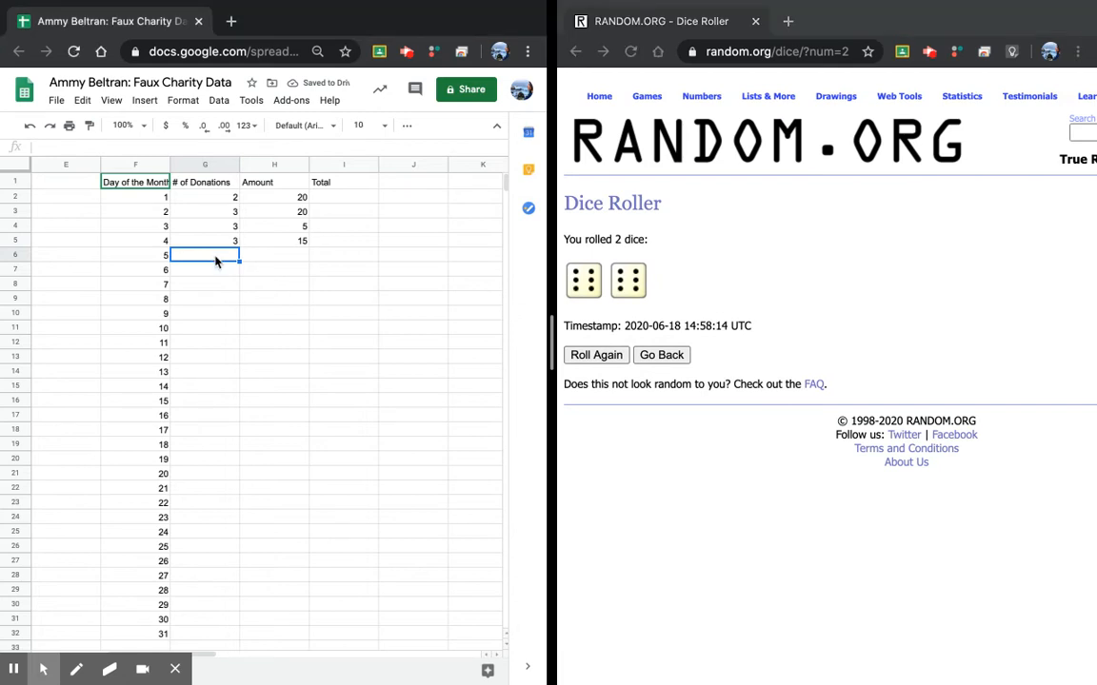
{"action": "type", "text": "6"}
{"action": "key", "text": "Tab"}
{"action": "type", "text": "2"}
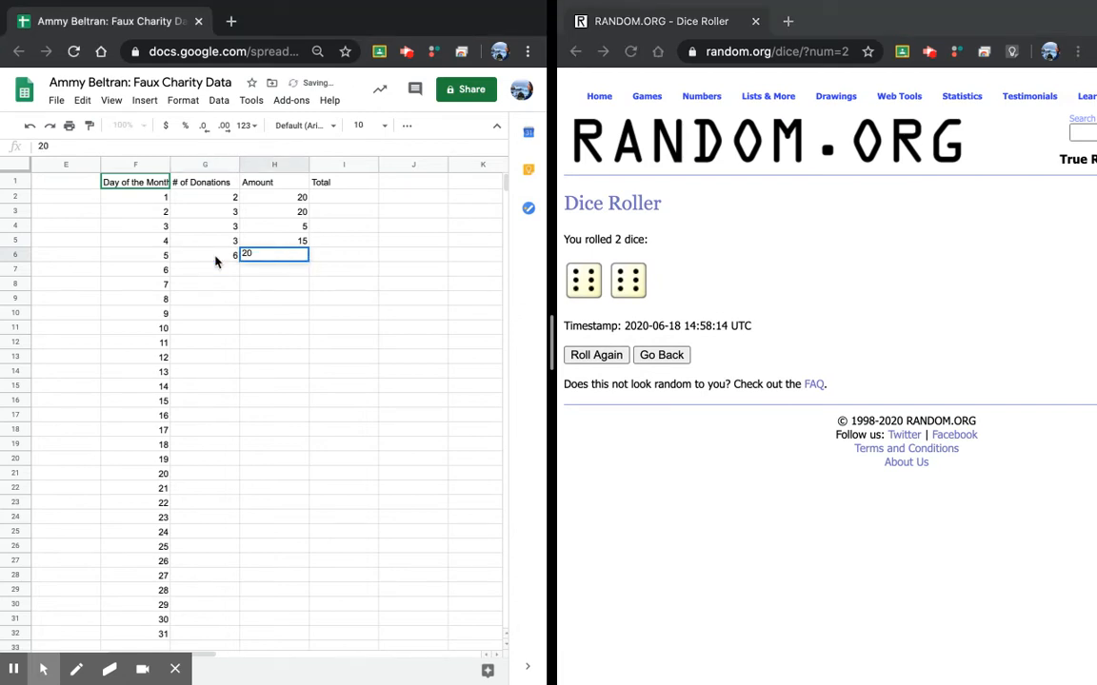
{"action": "key", "text": "Return"}
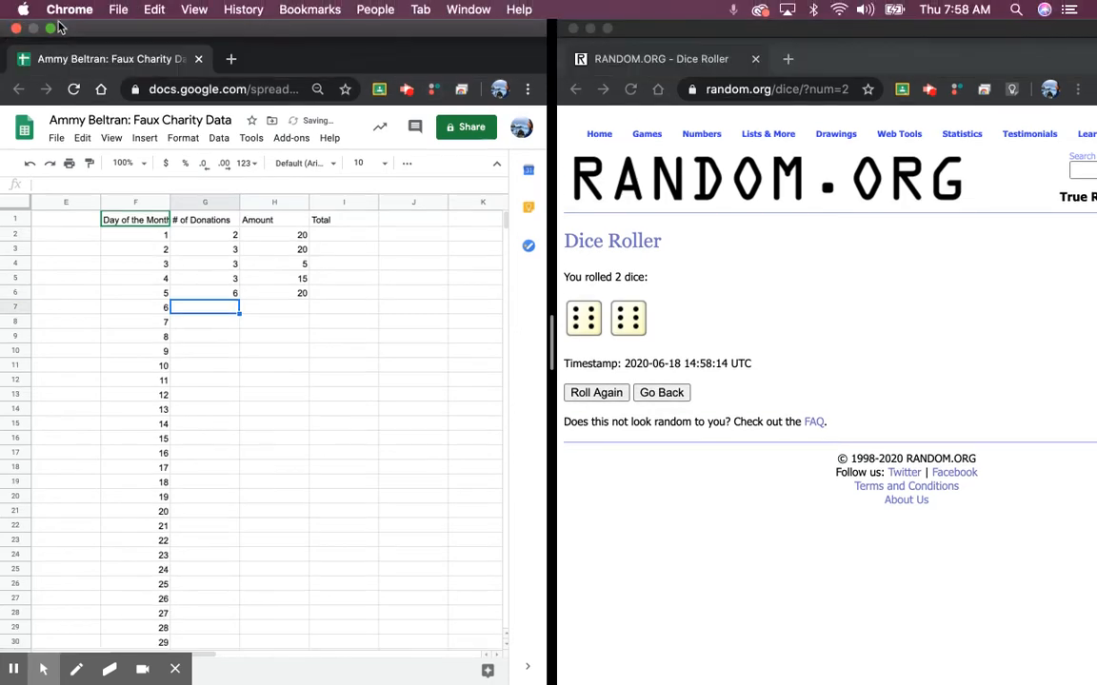
Step: Maximize the spreadsheet and enter =G2*H2 in I2, giving day 1's total of 40
{"action": "left_click", "coordinate": [51, 27]}
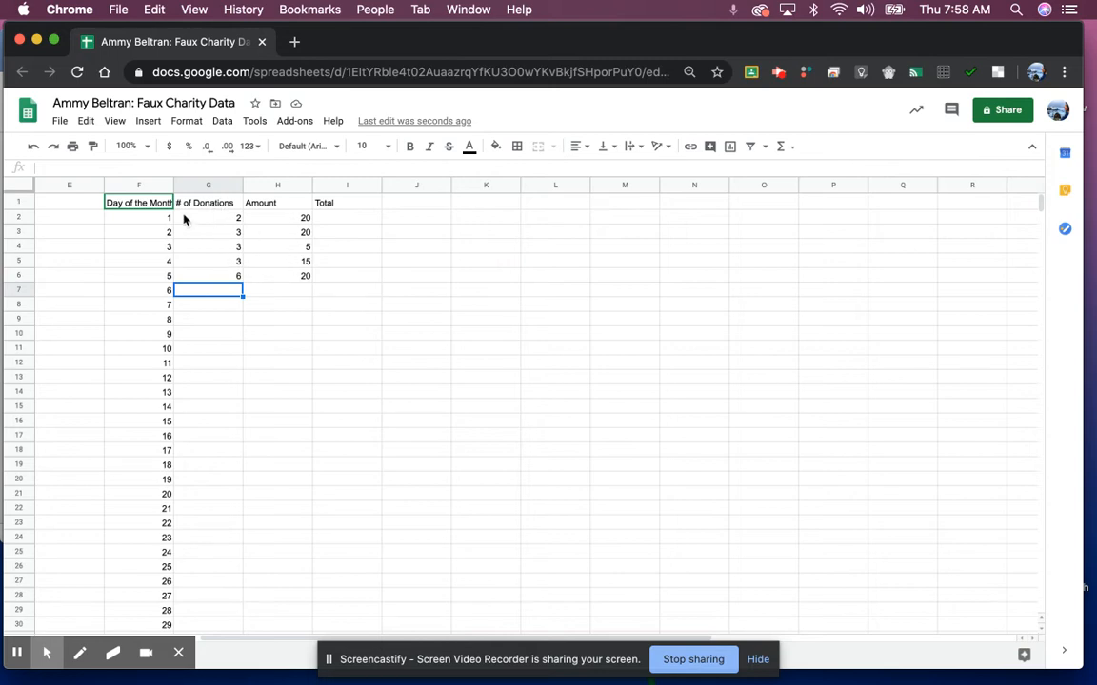
{"action": "left_click", "coordinate": [329, 221]}
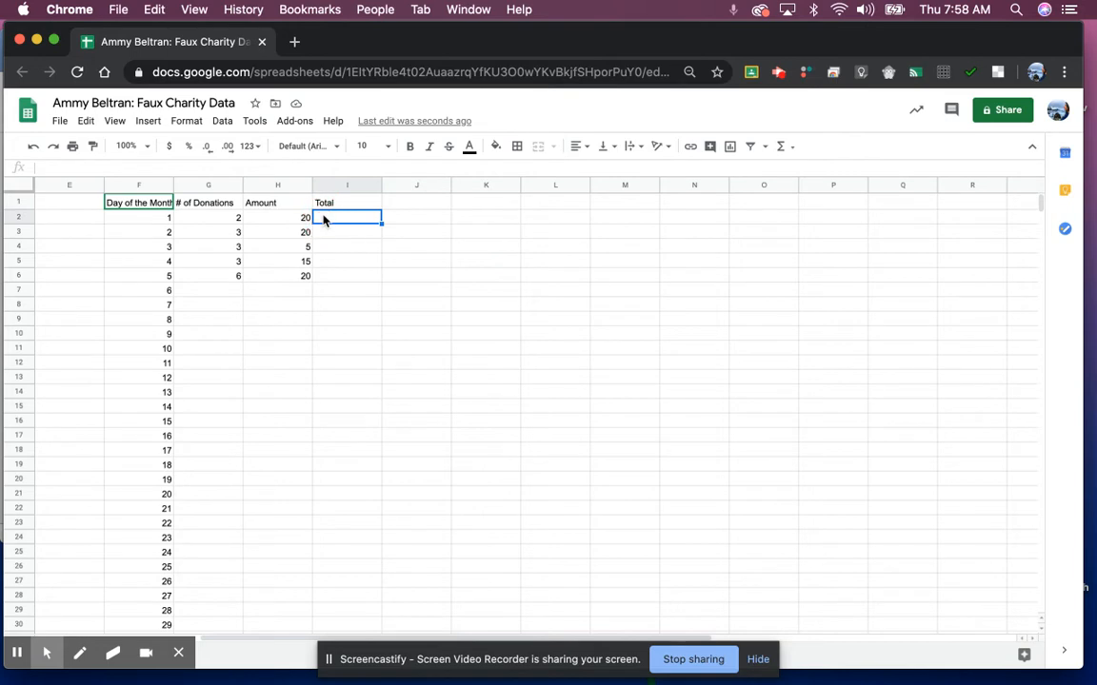
{"action": "type", "text": "="}
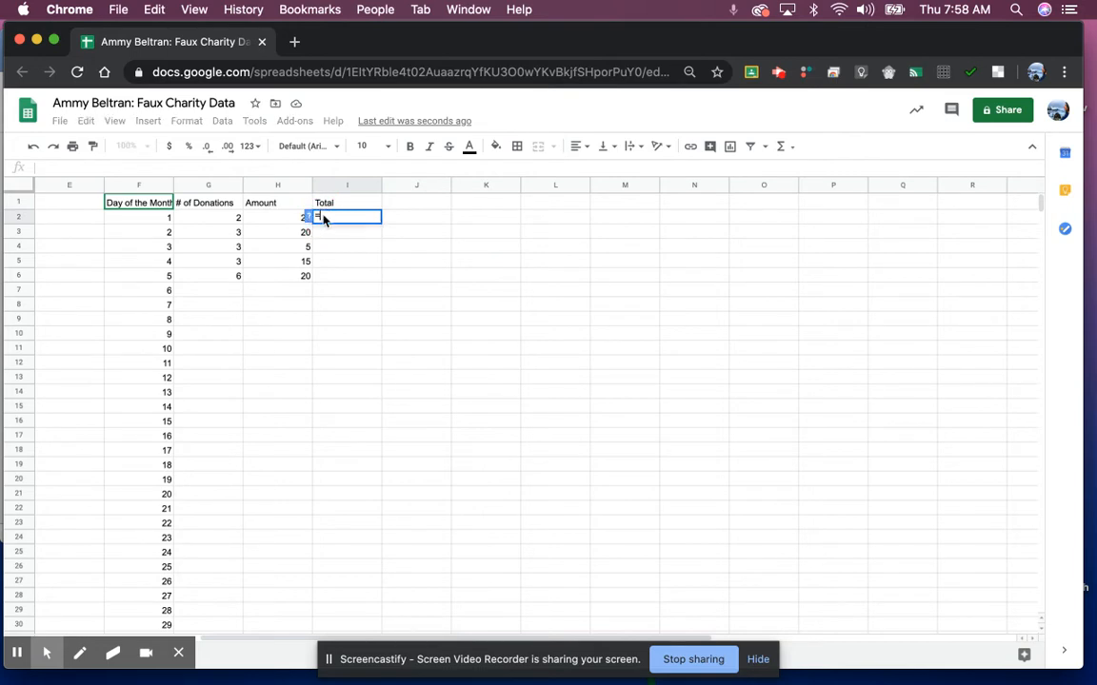
{"action": "left_click", "coordinate": [219, 221]}
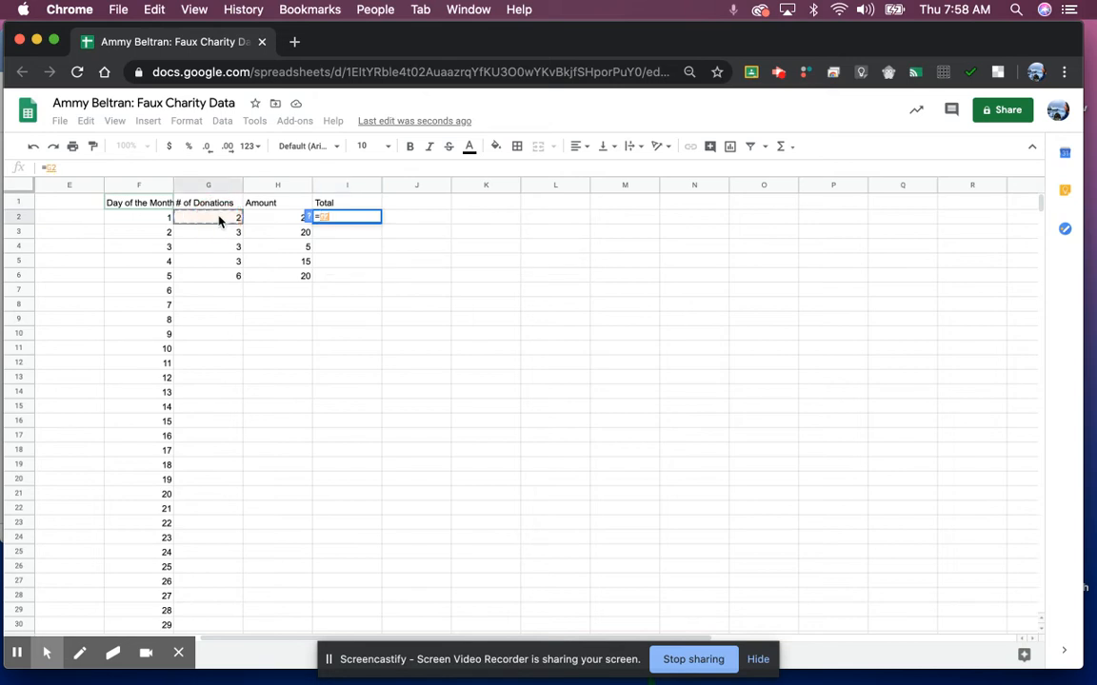
{"action": "left_click", "coordinate": [274, 224]}
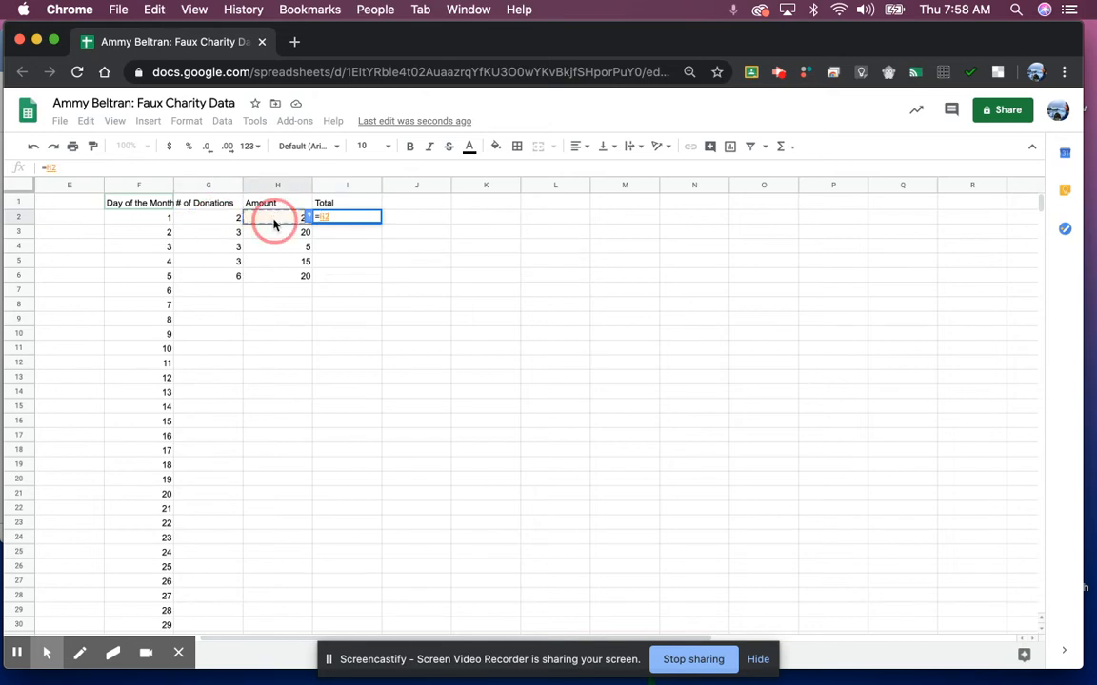
{"action": "left_click", "coordinate": [220, 221]}
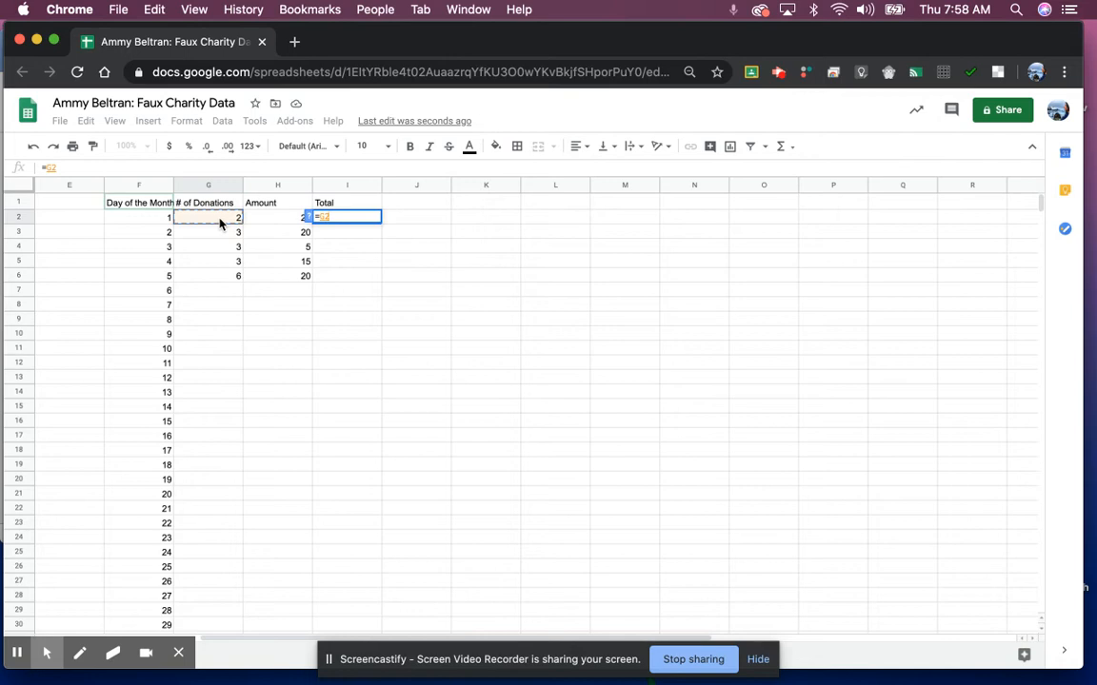
{"action": "type", "text": "*"}
{"action": "left_click", "coordinate": [264, 220]}
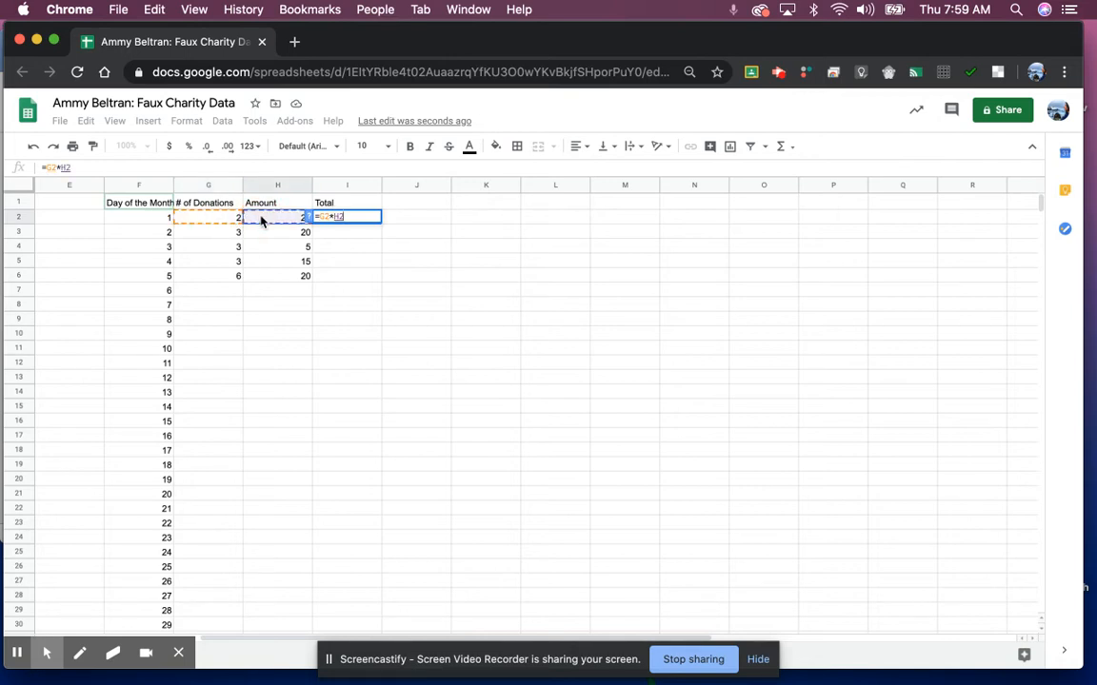
{"action": "key", "text": "Return"}
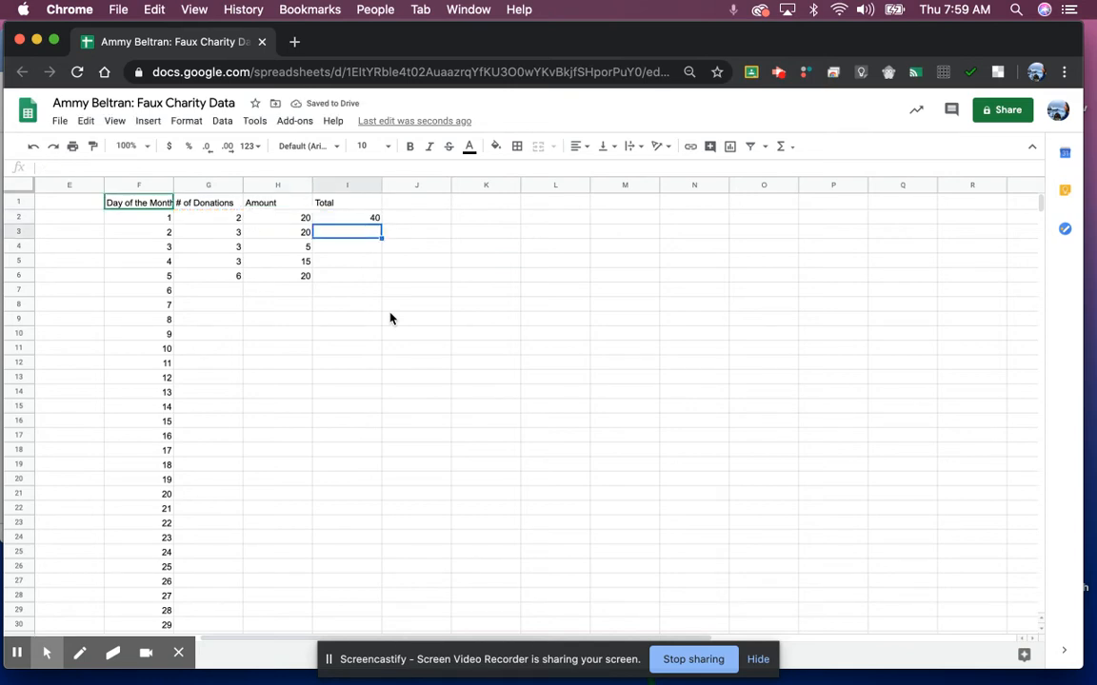
Step: Enter =G3*H3 in I3 for day 2's total of 60
{"action": "type", "text": "="}
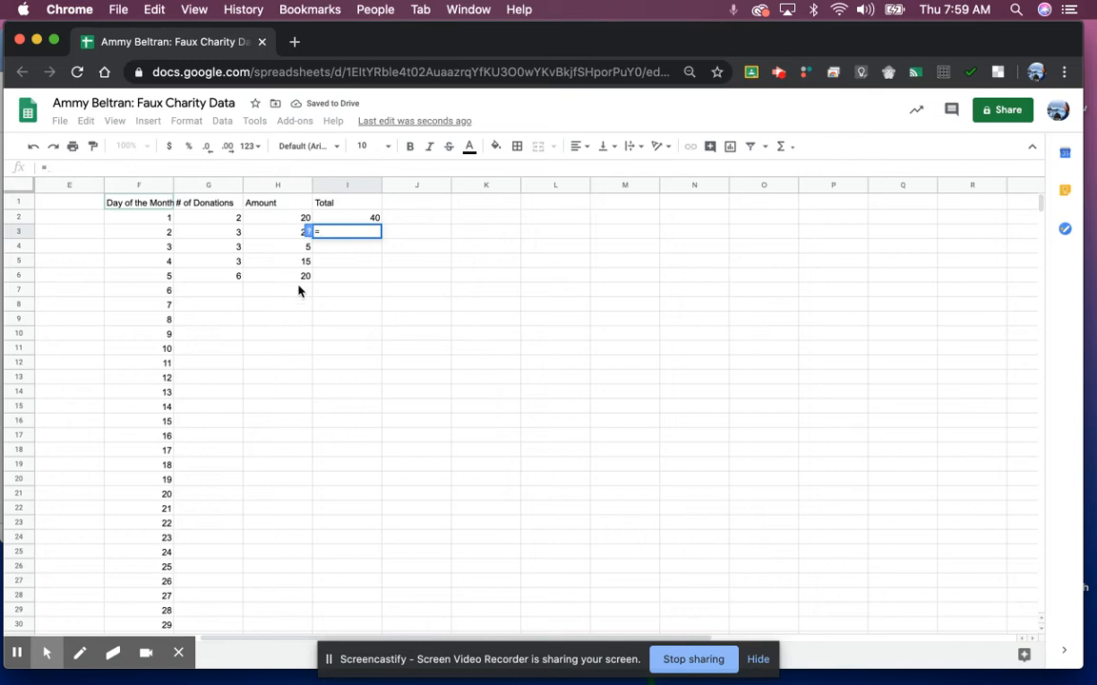
{"action": "left_click", "coordinate": [226, 237]}
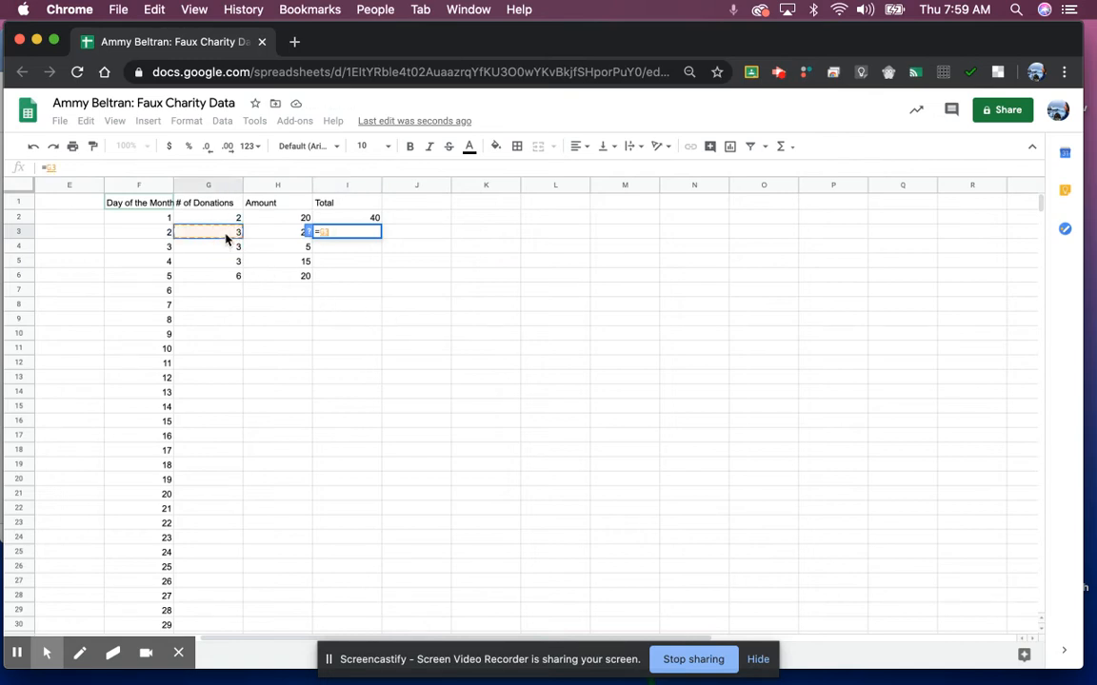
{"action": "type", "text": "*"}
{"action": "left_click", "coordinate": [257, 237]}
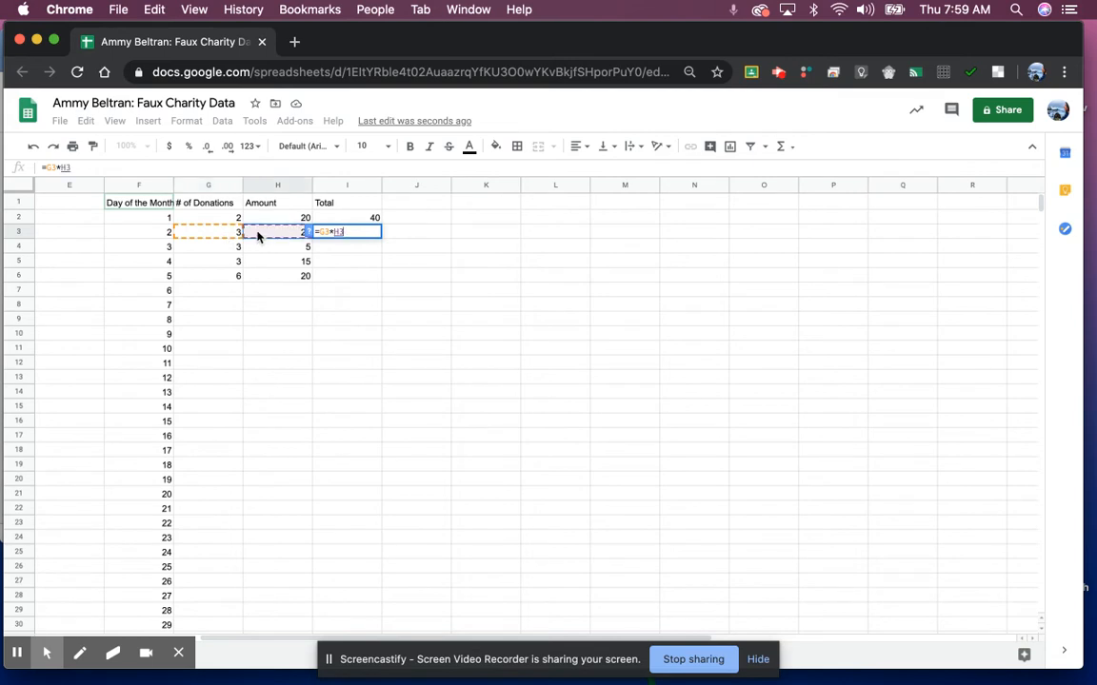
{"action": "key", "text": "Return"}
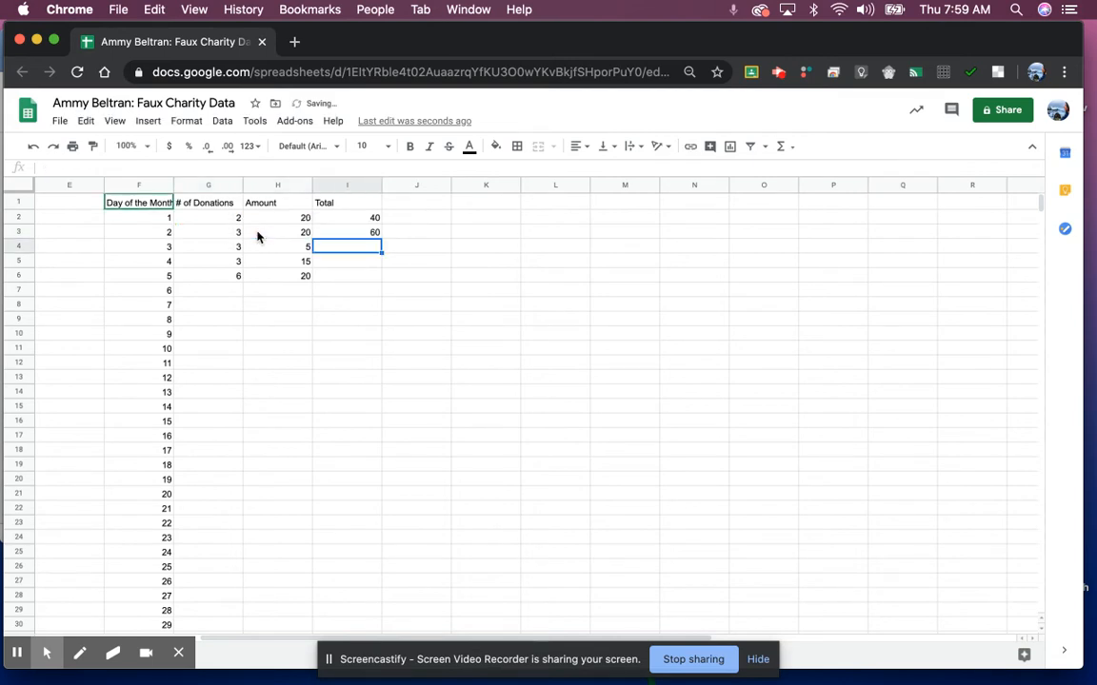
Step: Copy the Total formula down column I to row 32, yielding 15, 45, 120, then zeros
{"action": "left_click", "coordinate": [372, 234]}
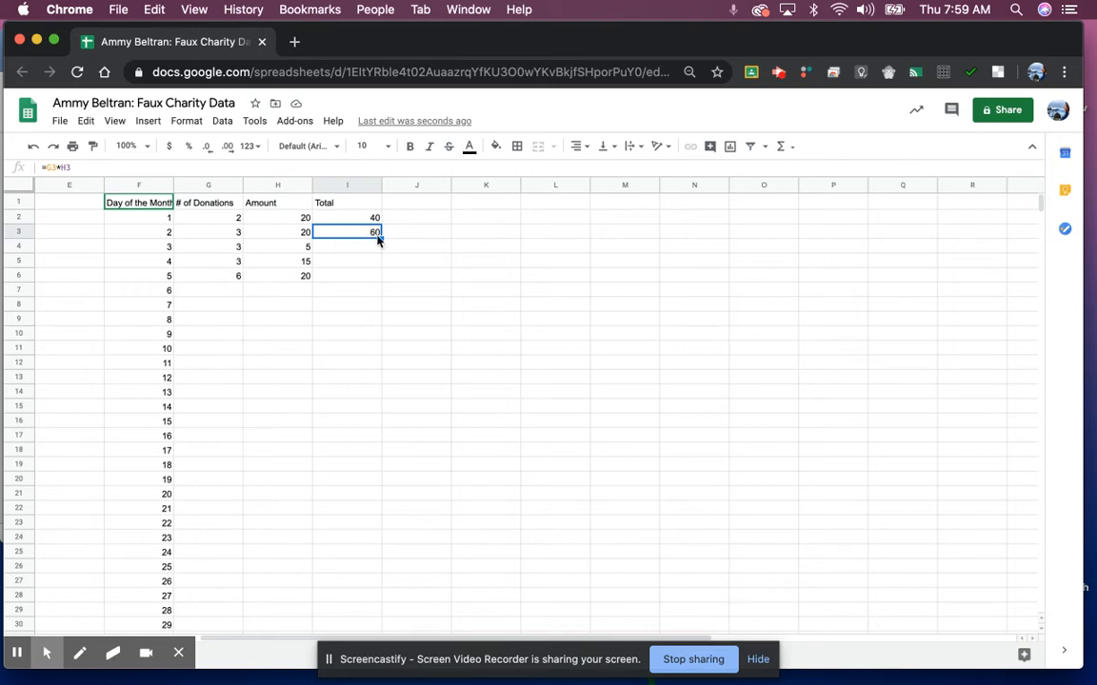
{"action": "left_click_drag", "start_coordinate": [382, 238], "coordinate": [366, 277]}
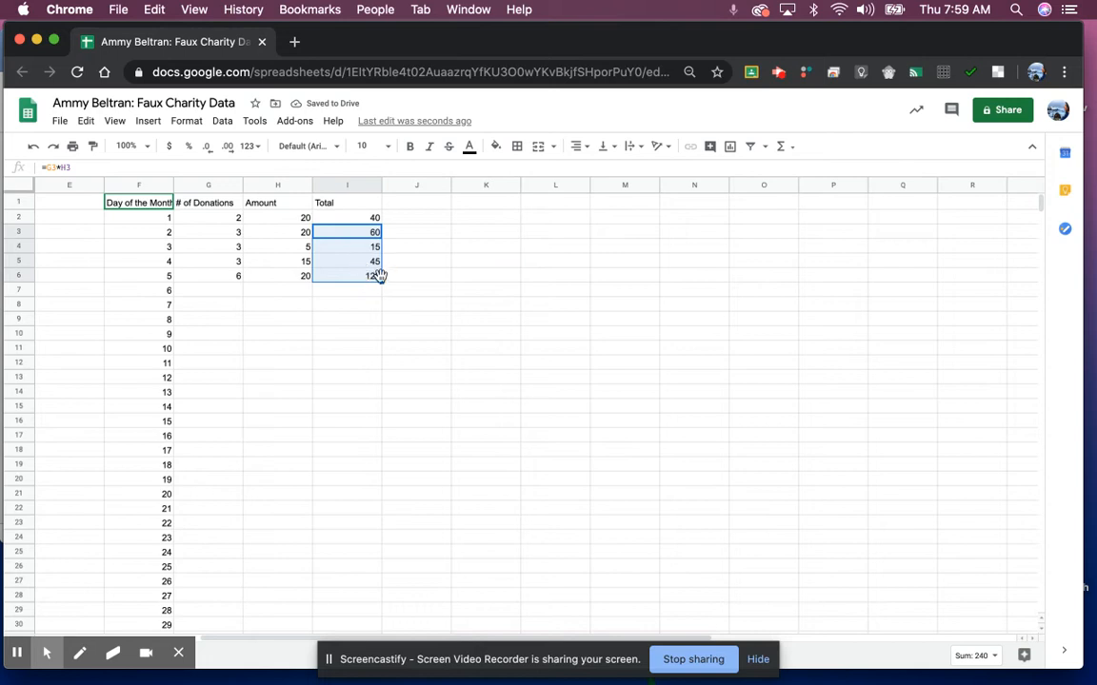
{"action": "left_click_drag", "start_coordinate": [381, 283], "coordinate": [346, 580]}
{"action": "scroll", "coordinate": [256, 515], "scroll_direction": "up", "scroll_amount": 3}
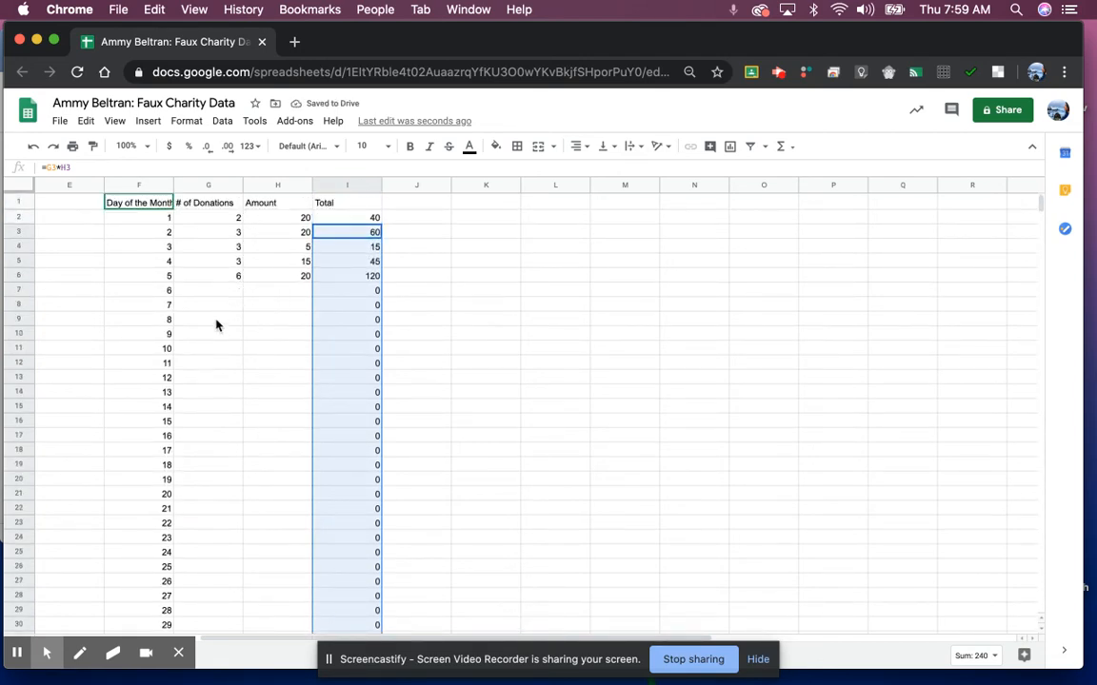
Step: Copy the first five days' counts and amounts into days 6–10 and 11–15
{"action": "left_click_drag", "start_coordinate": [237, 218], "coordinate": [279, 280]}
{"action": "key", "text": "ctrl+c"}
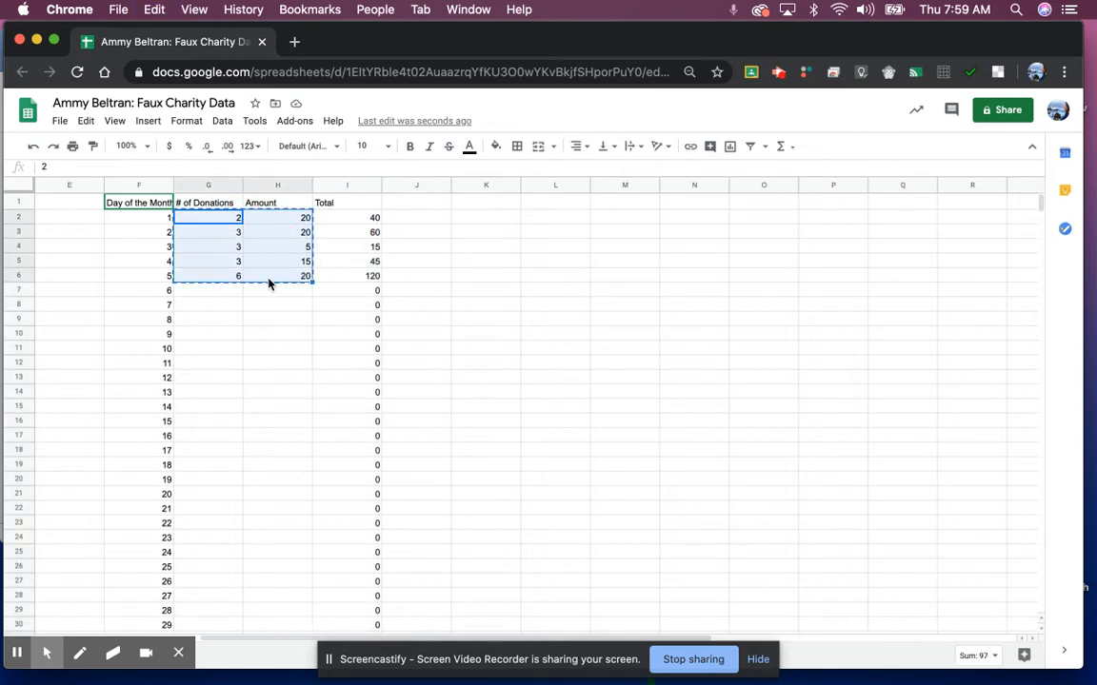
{"action": "left_click", "coordinate": [226, 290]}
{"action": "key", "text": "ctrl+v"}
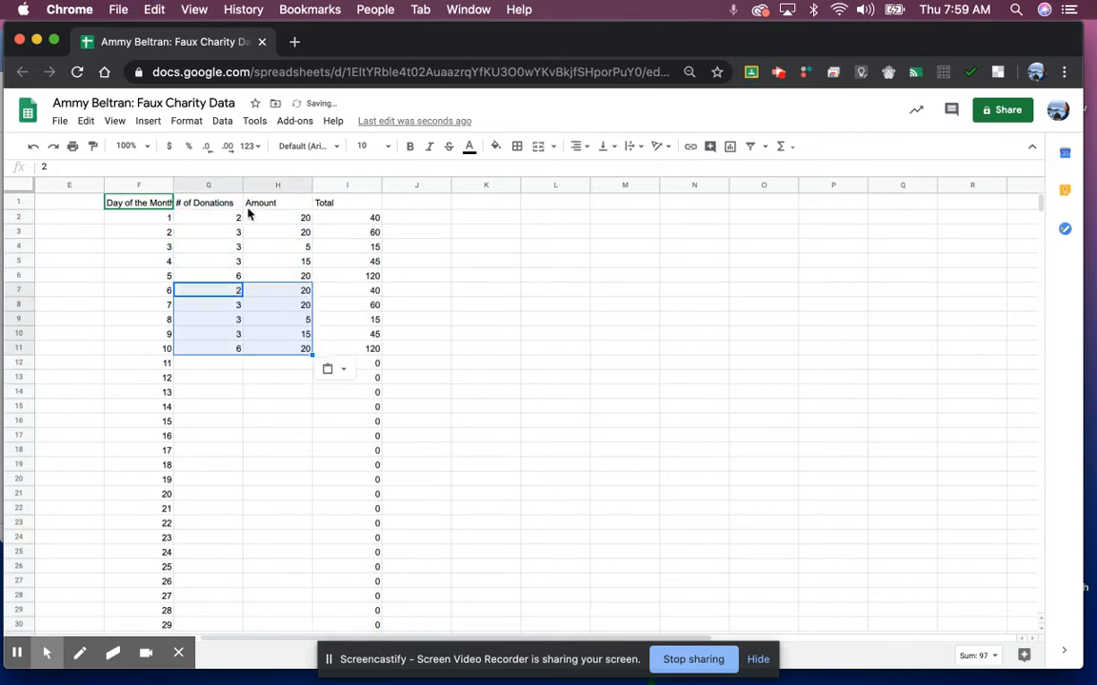
{"action": "left_click_drag", "start_coordinate": [232, 218], "coordinate": [271, 350]}
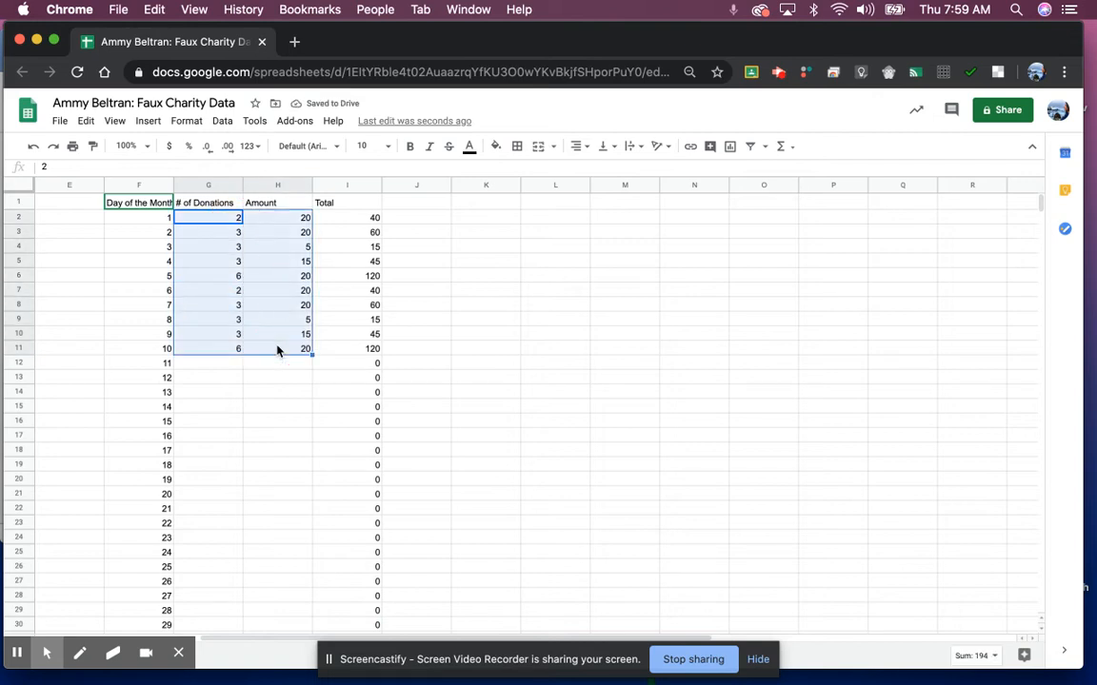
{"action": "left_click", "coordinate": [227, 364]}
{"action": "key", "text": "ctrl+v"}
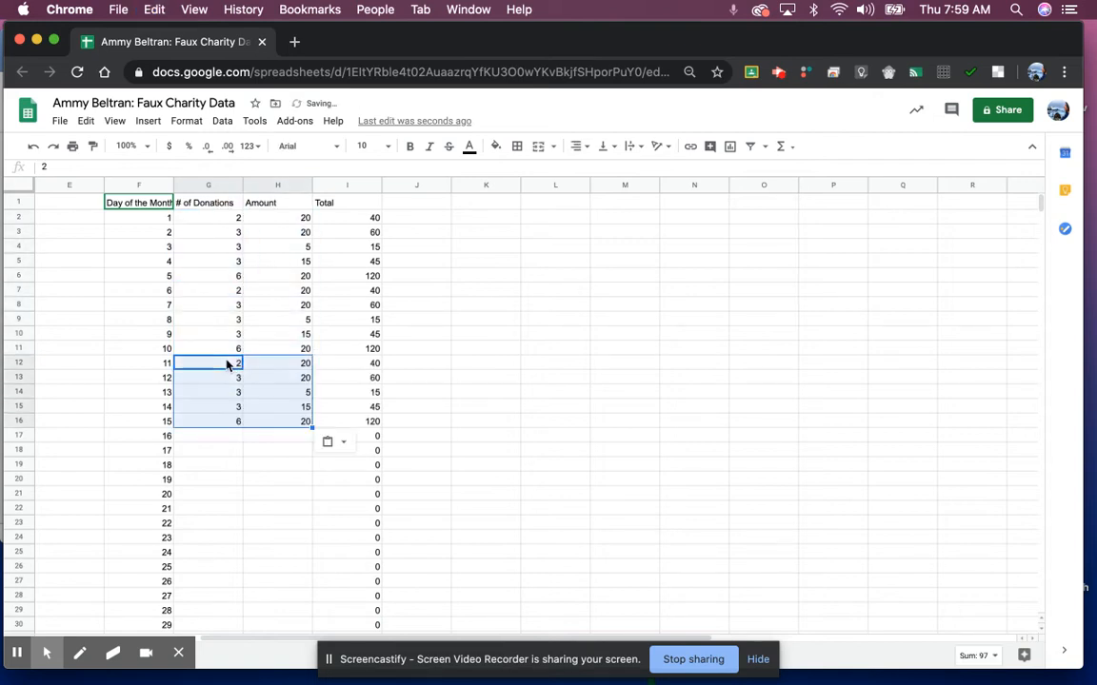
Step: Copy days 1–15's counts and amounts into days 16–30
{"action": "scroll", "coordinate": [226, 363], "scroll_direction": "down", "scroll_amount": 1}
{"action": "scroll", "coordinate": [227, 339], "scroll_direction": "up", "scroll_amount": 1}
{"action": "left_click_drag", "start_coordinate": [228, 218], "coordinate": [286, 423]}
{"action": "key", "text": "ctrl+c"}
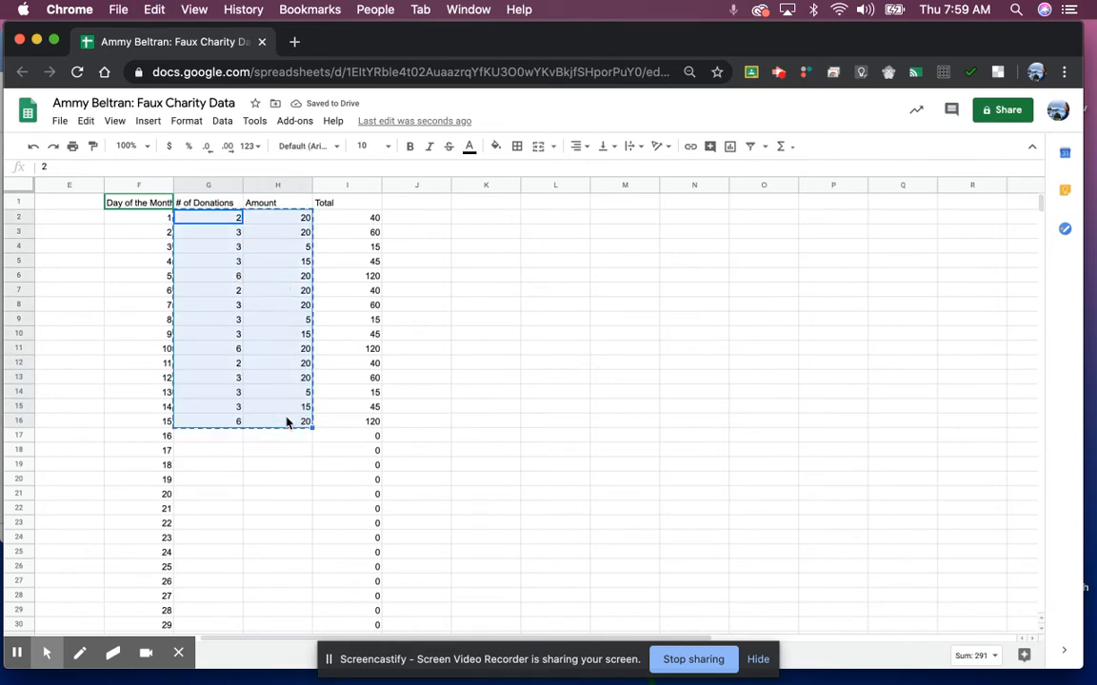
{"action": "left_click", "coordinate": [232, 439]}
{"action": "key", "text": "ctrl+v"}
Step: Enter day 31's donation count 2 and amount 5 in G32:H32
{"action": "scroll", "coordinate": [228, 457], "scroll_direction": "down", "scroll_amount": 5}
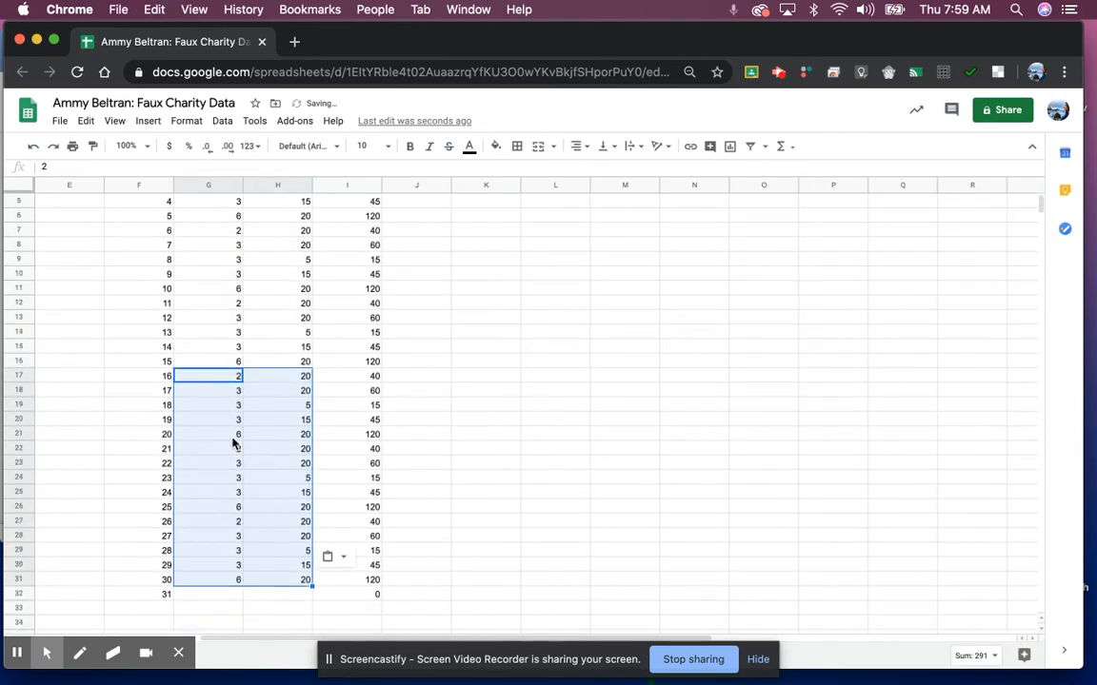
{"action": "left_click", "coordinate": [229, 539]}
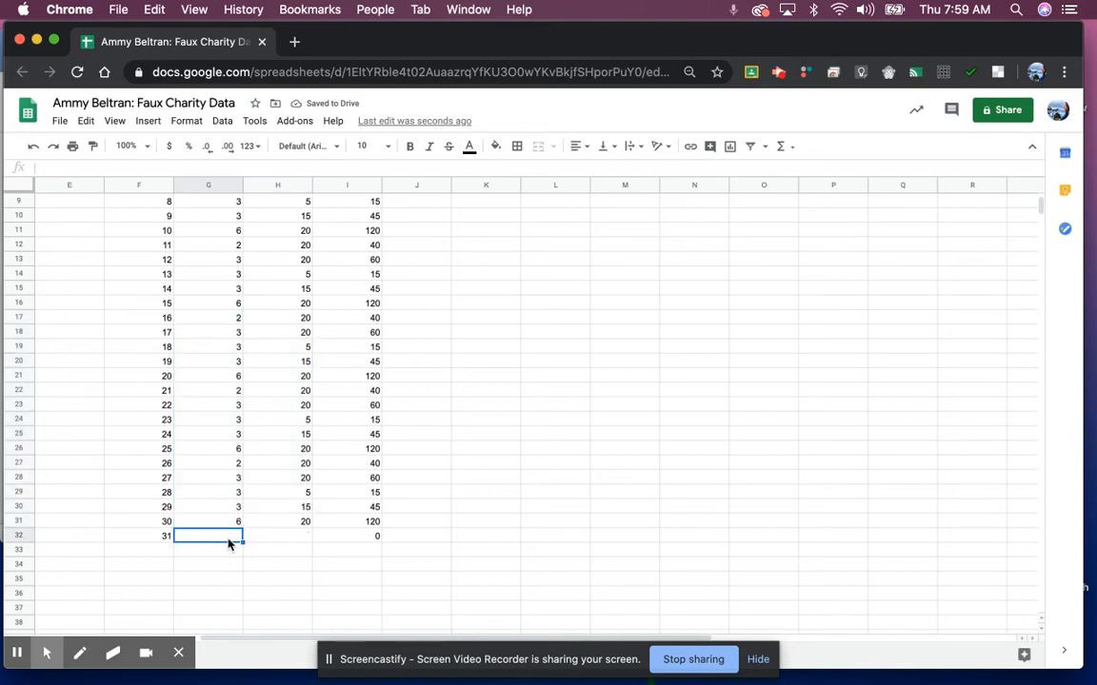
{"action": "type", "text": "2"}
{"action": "key", "text": "Tab"}
{"action": "type", "text": "5"}
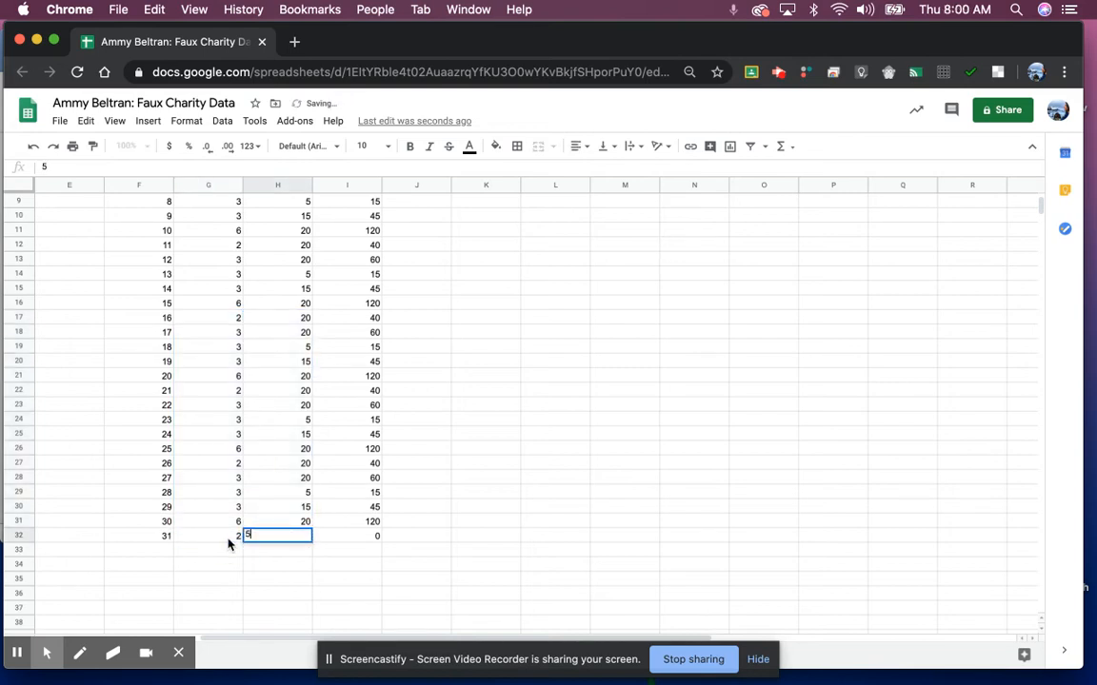
{"action": "key", "text": "Return"}
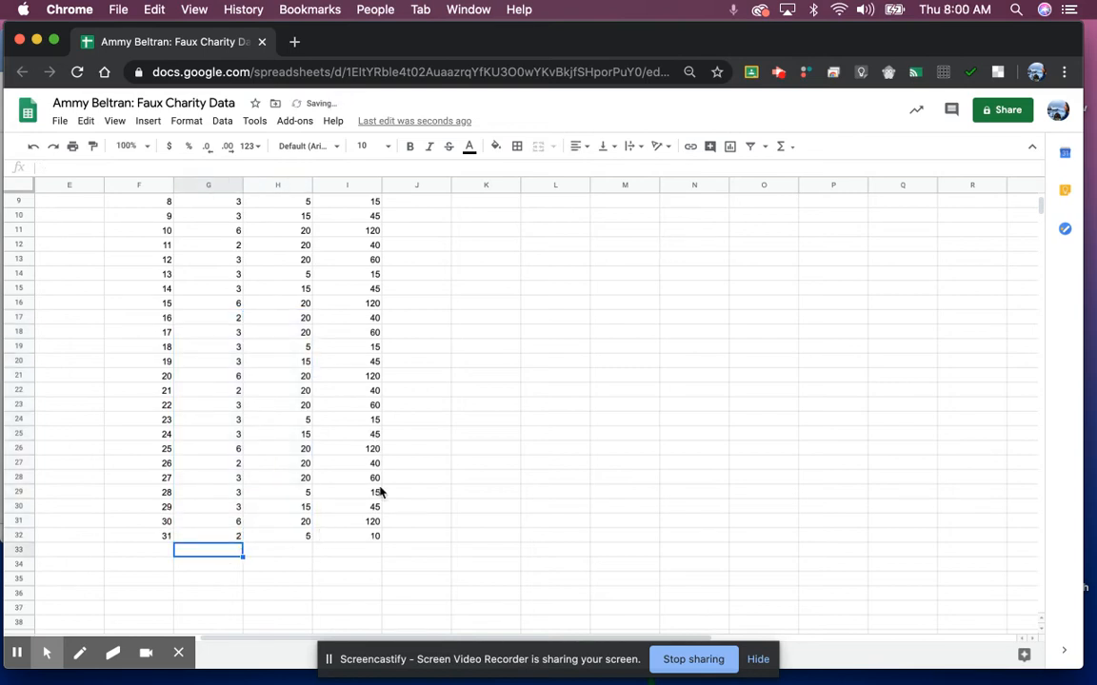
{"action": "left_click", "coordinate": [273, 571]}
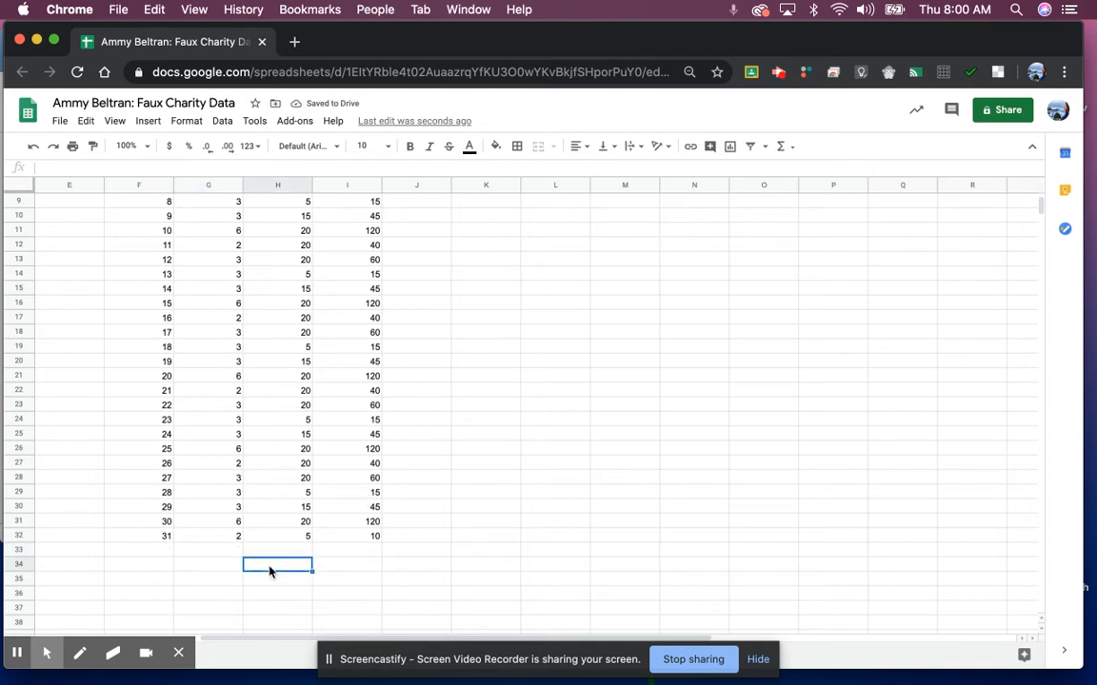
Step: Label H34 'TOTAL' and enter a SUM of the Total column (I3:I32) in I34, giving 1690
{"action": "type", "text": "TOTAL"}
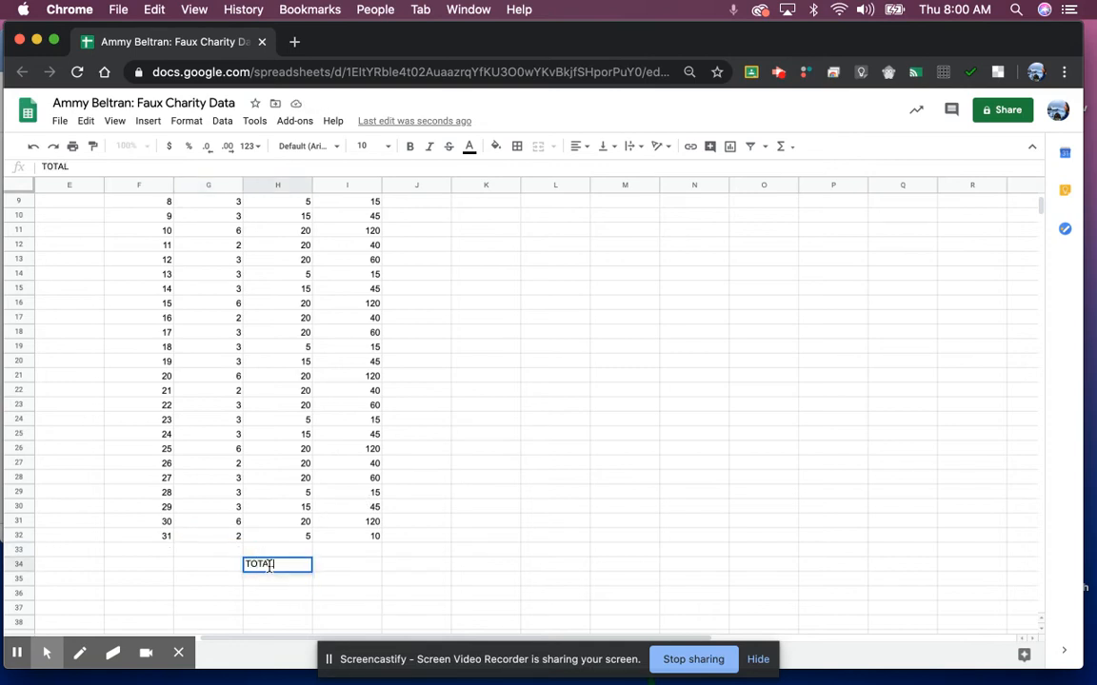
{"action": "key", "text": "Return"}
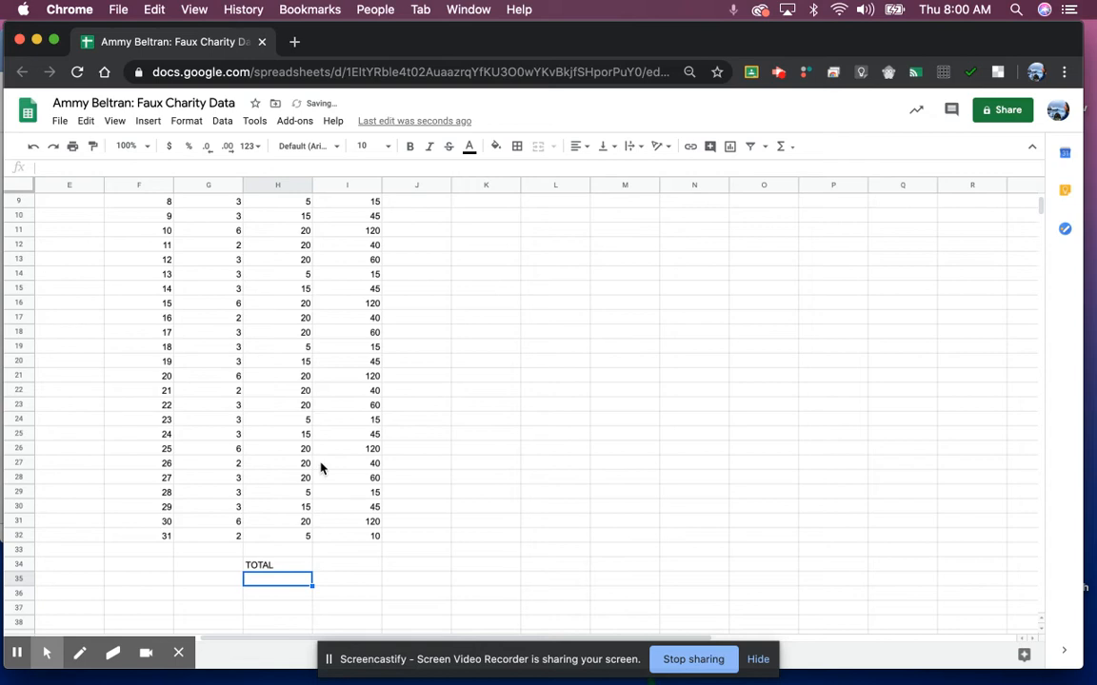
{"action": "scroll", "coordinate": [354, 222], "scroll_direction": "up", "scroll_amount": 4}
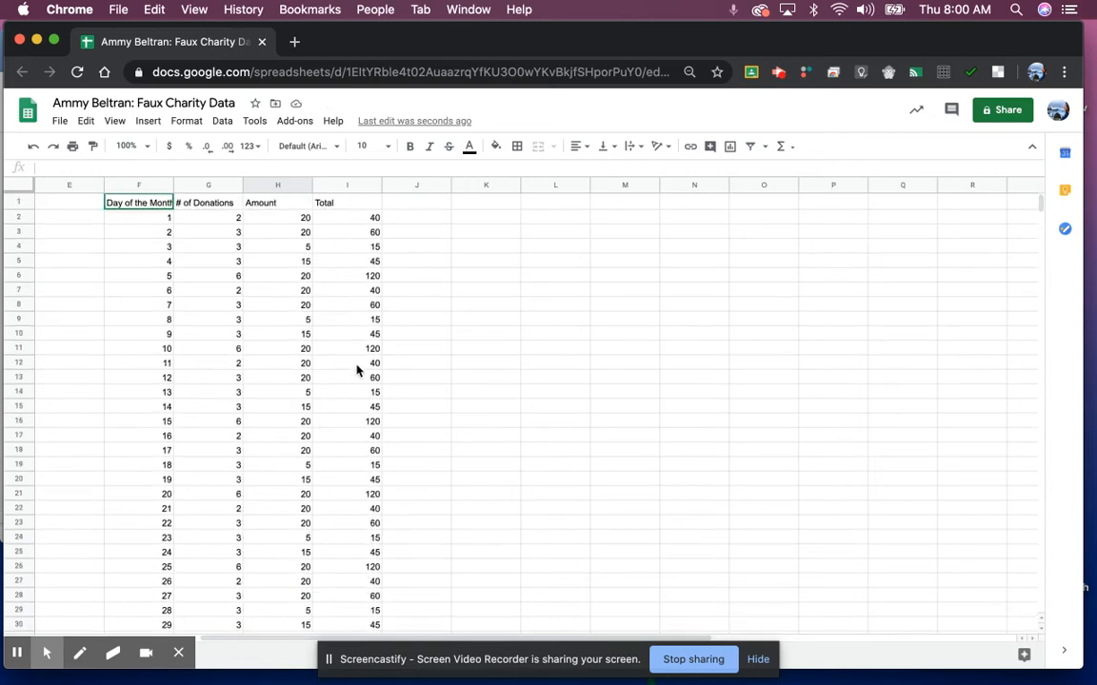
{"action": "scroll", "coordinate": [354, 308], "scroll_direction": "down", "scroll_amount": 1}
{"action": "scroll", "coordinate": [354, 306], "scroll_direction": "down", "scroll_amount": 4}
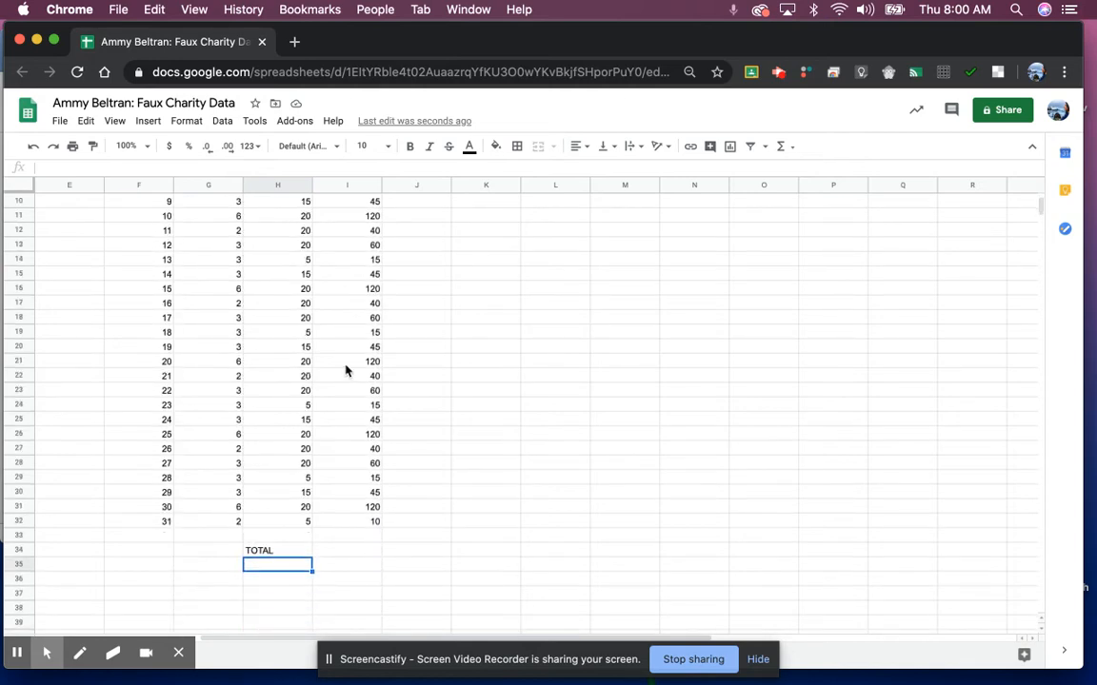
{"action": "left_click", "coordinate": [338, 552]}
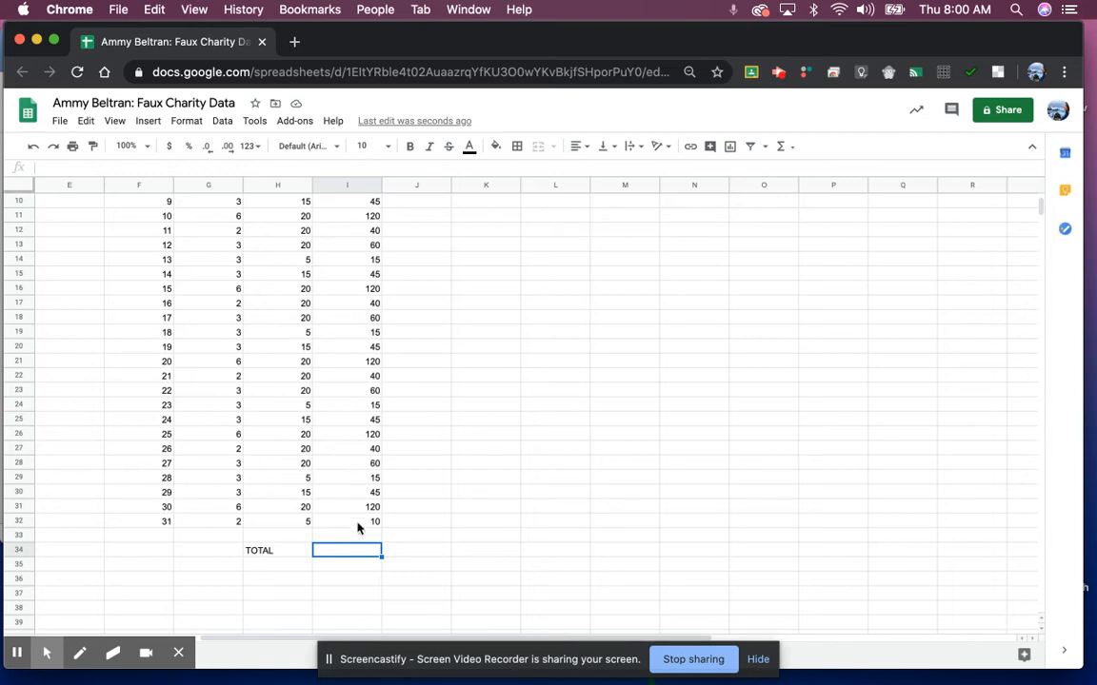
{"action": "type", "text": "="}
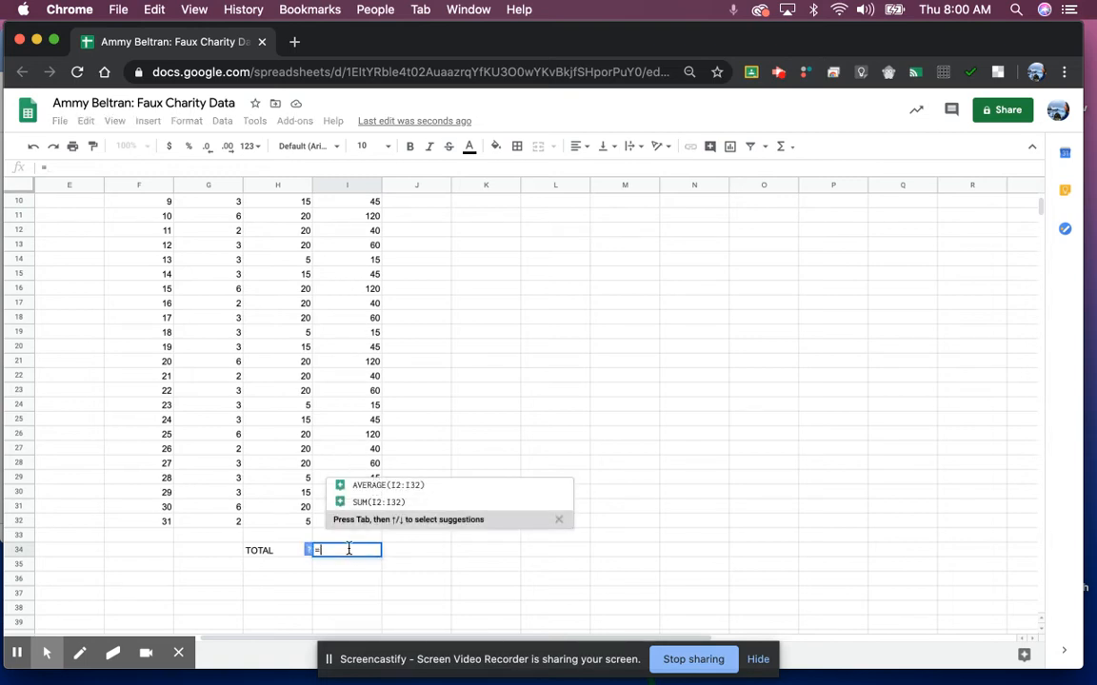
{"action": "type", "text": "SUM"}
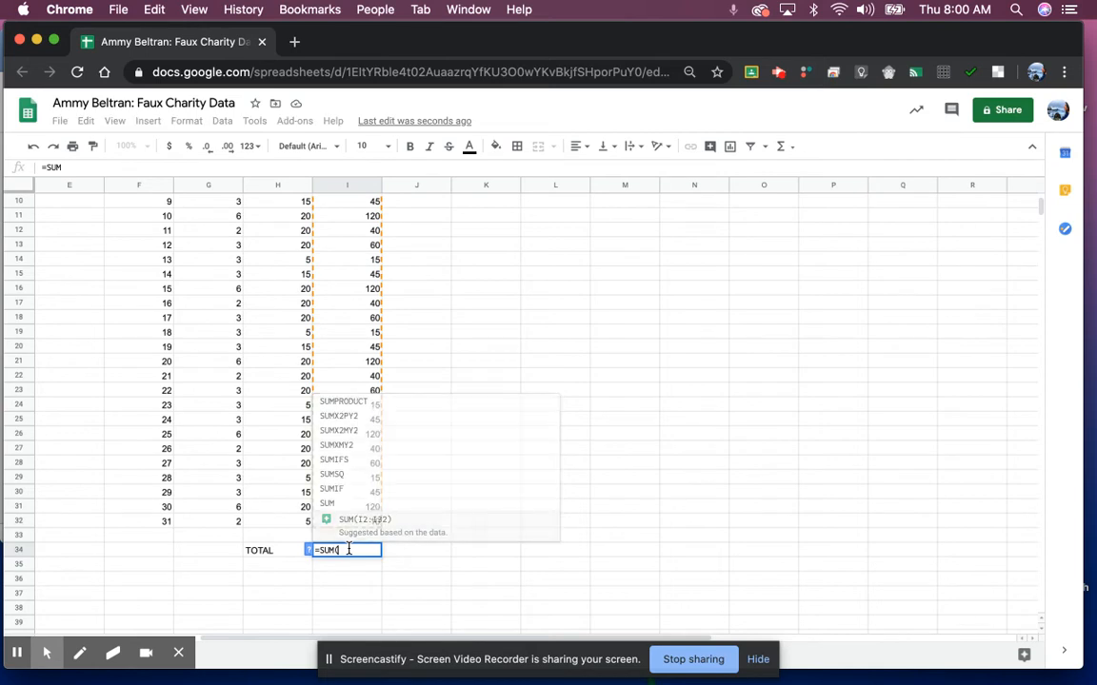
{"action": "type", "text": "("}
{"action": "left_click", "coordinate": [345, 522]}
{"action": "left_click_drag", "start_coordinate": [345, 525], "coordinate": [346, 219]}
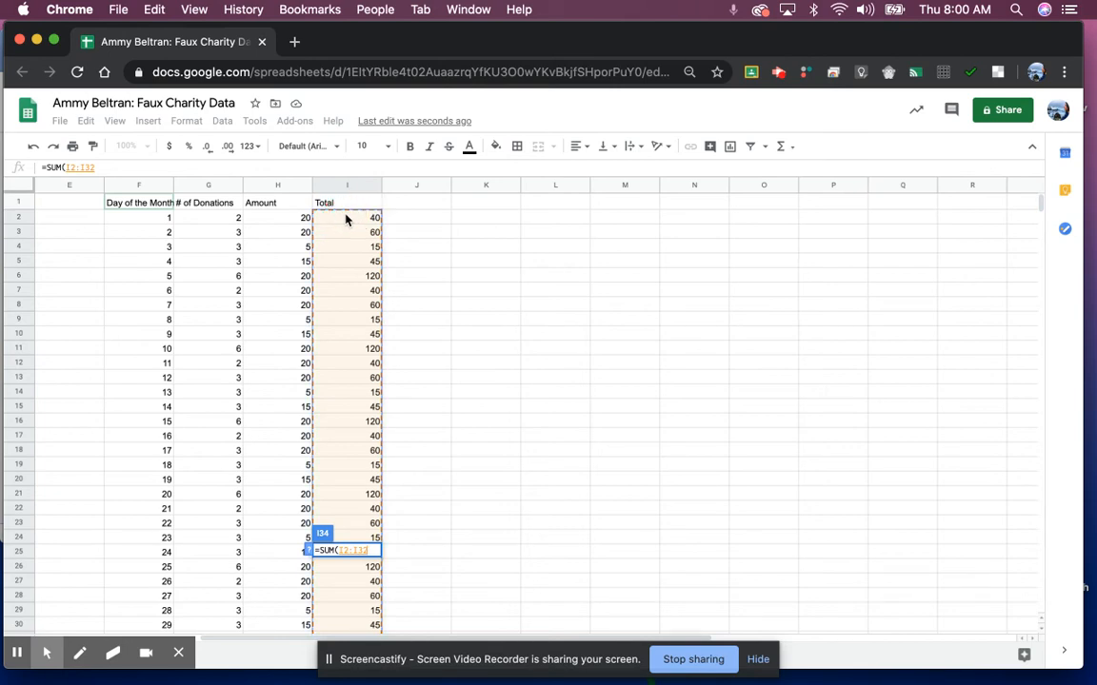
{"action": "type", "text": ")"}
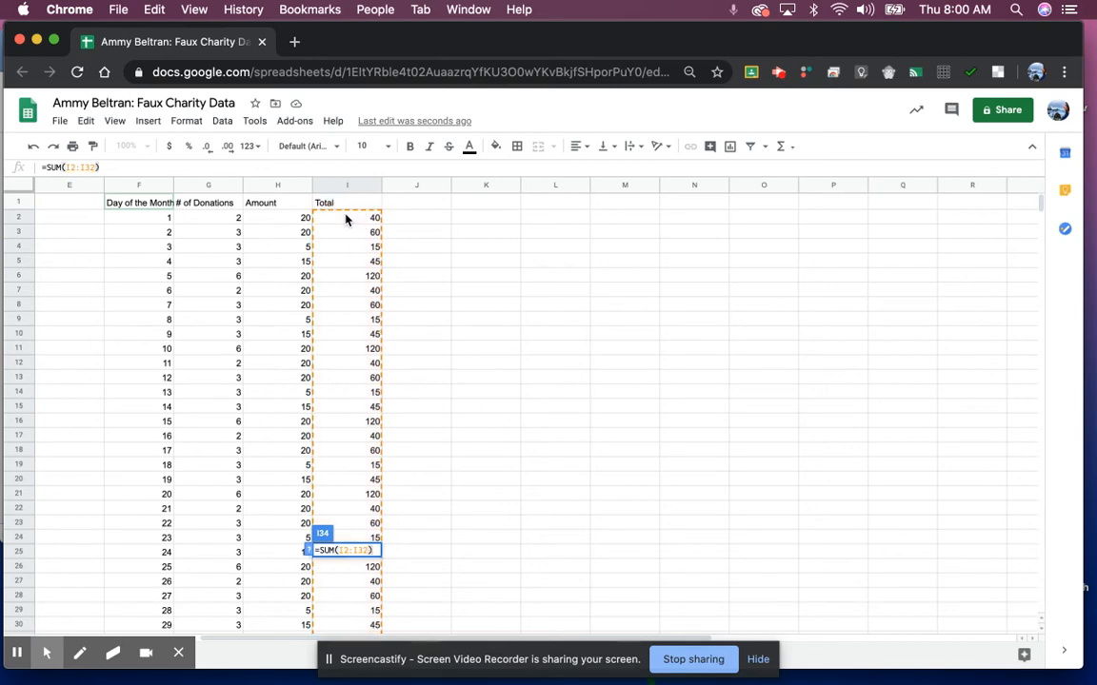
{"action": "key", "text": "Return"}
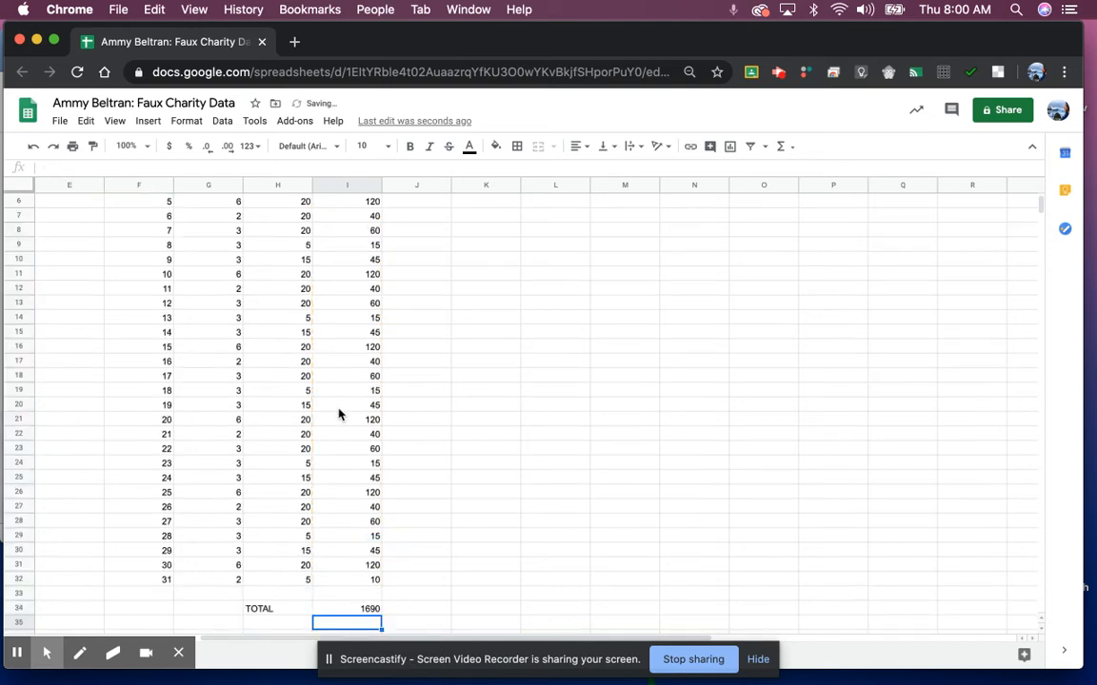
Step: Clear I34 and re-enter the SUM formula over I3:I32, again returning 1690
{"action": "left_click", "coordinate": [348, 614]}
{"action": "key", "text": "Delete"}
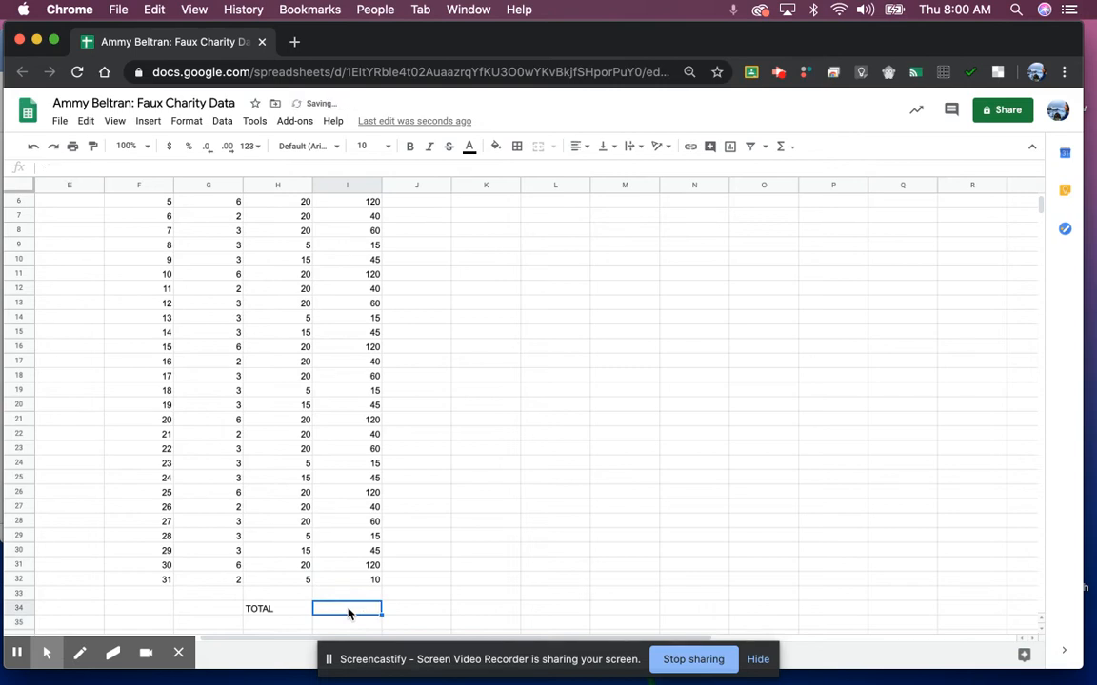
{"action": "type", "text": "=SUM"}
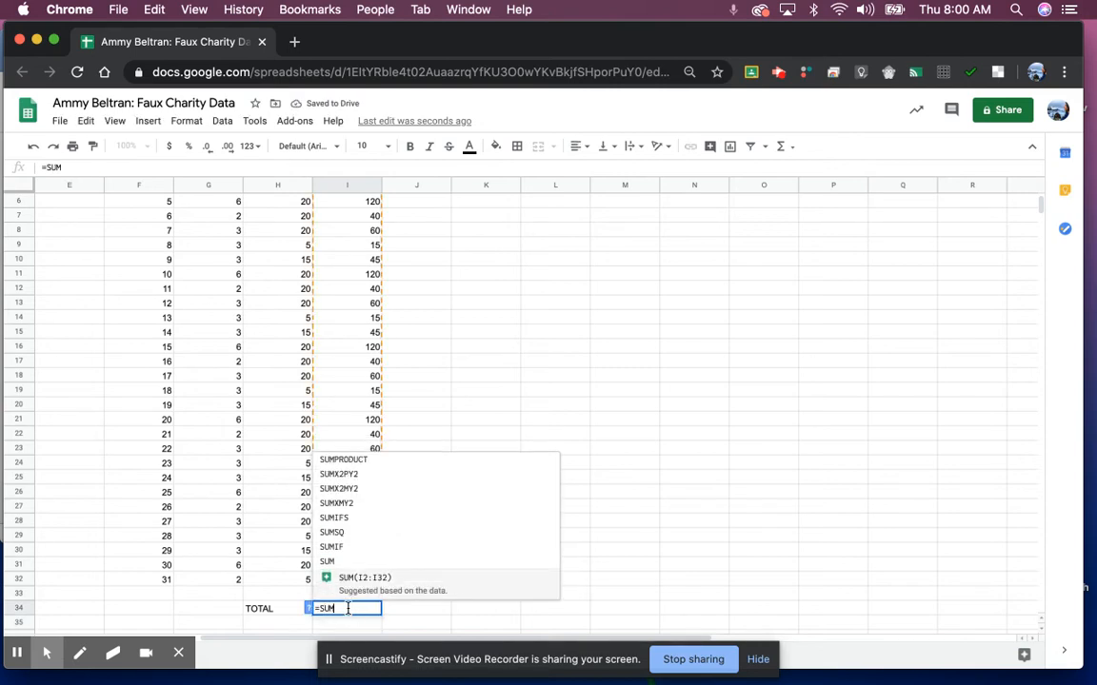
{"action": "type", "text": "("}
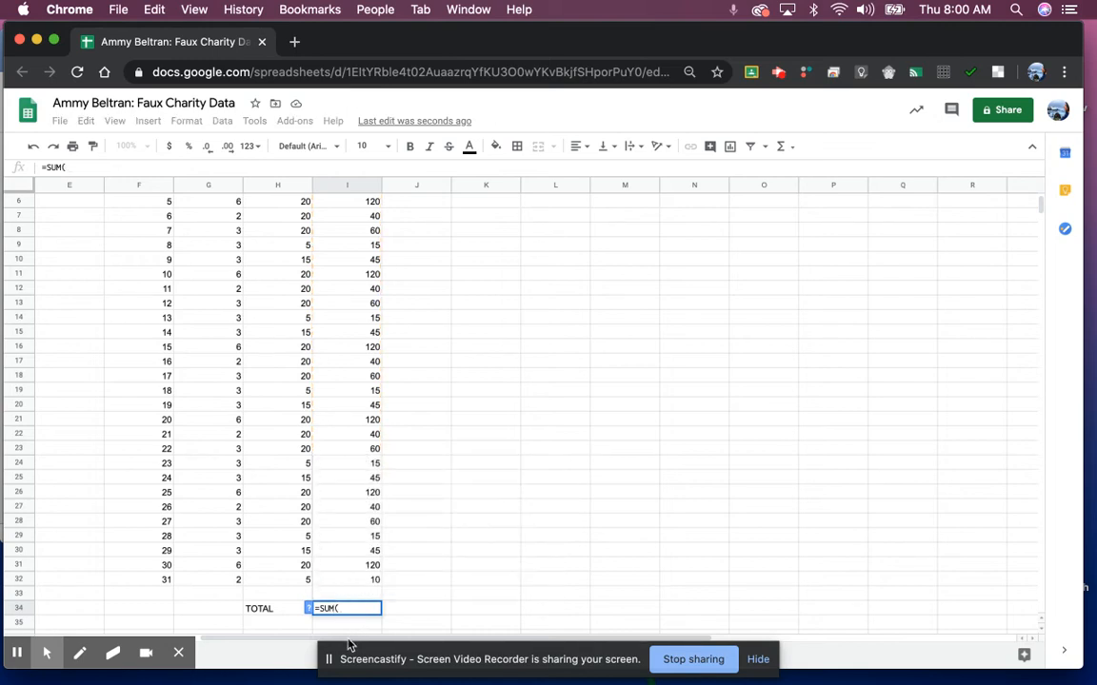
{"action": "left_click", "coordinate": [357, 581]}
{"action": "left_click_drag", "start_coordinate": [357, 586], "coordinate": [344, 221]}
{"action": "type", "text": ")"}
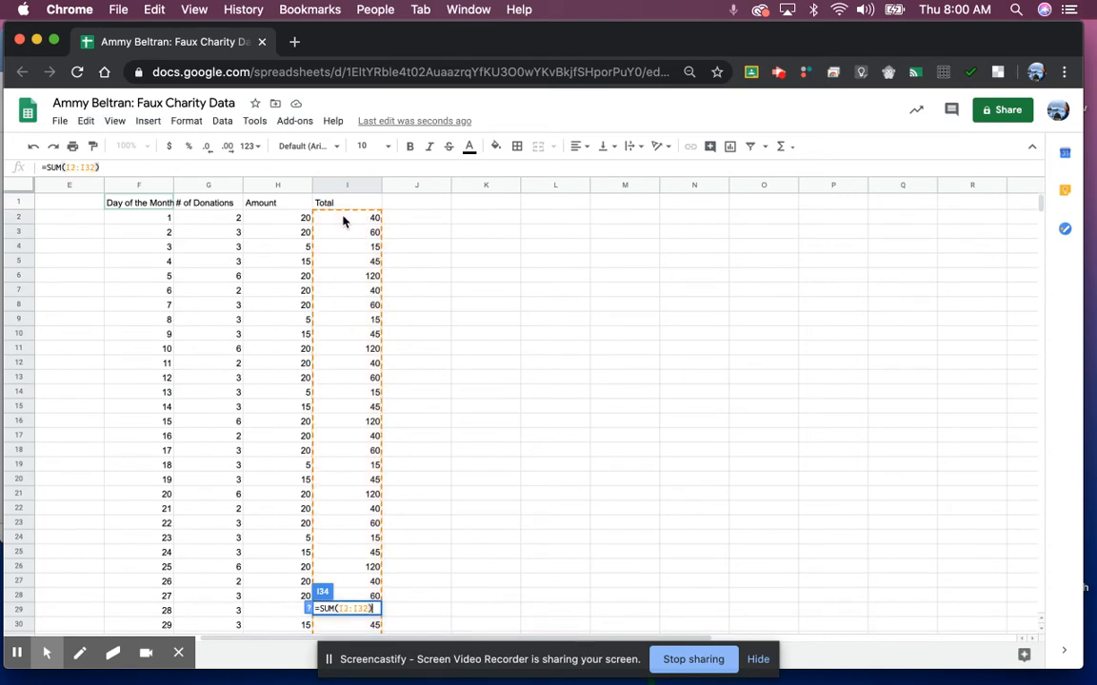
{"action": "key", "text": "Return"}
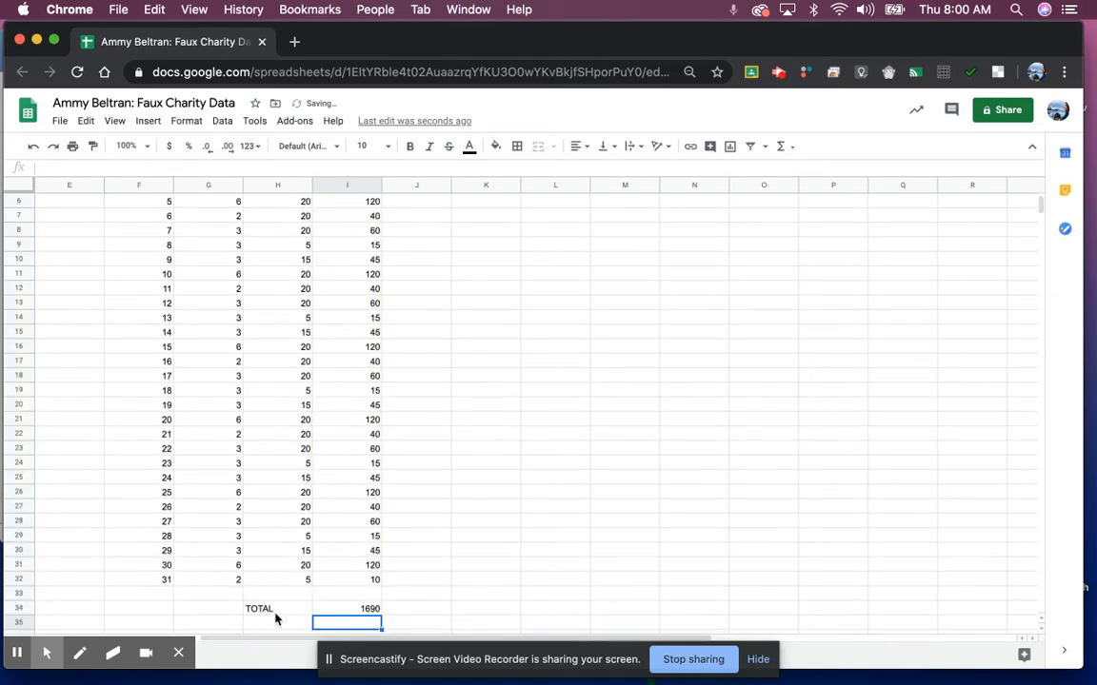
Step: Hide columns G and H (# of Donations and Amount) so Total sits beside Day of the Month
{"action": "scroll", "coordinate": [349, 606], "scroll_direction": "up", "scroll_amount": 3}
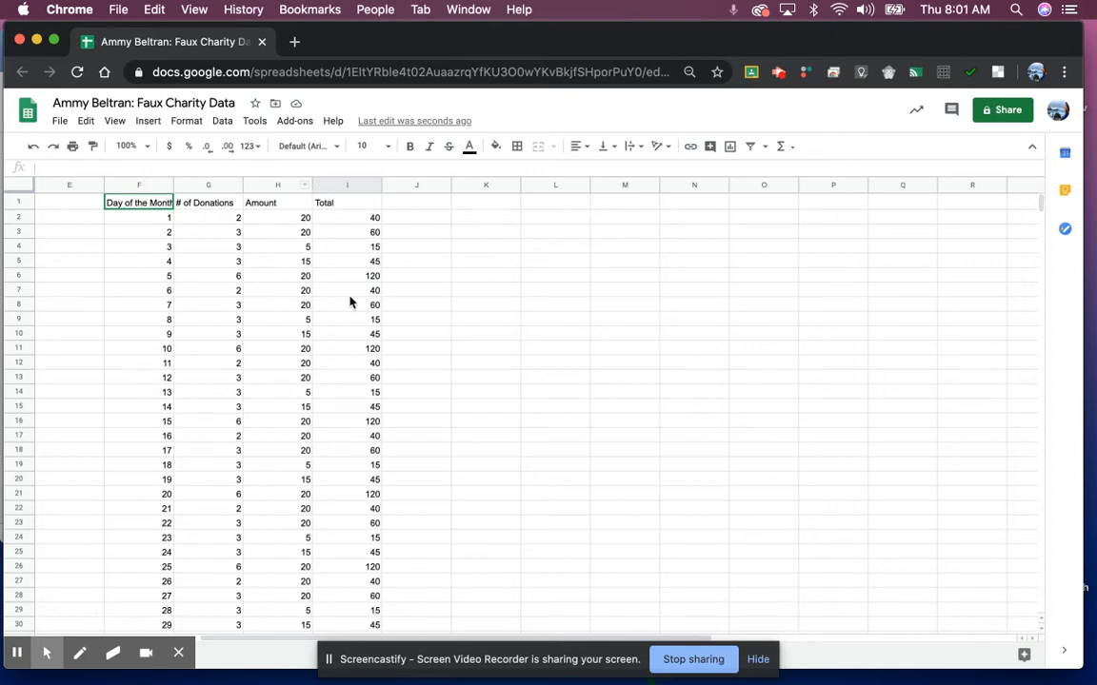
{"action": "left_click_drag", "start_coordinate": [215, 189], "coordinate": [272, 184]}
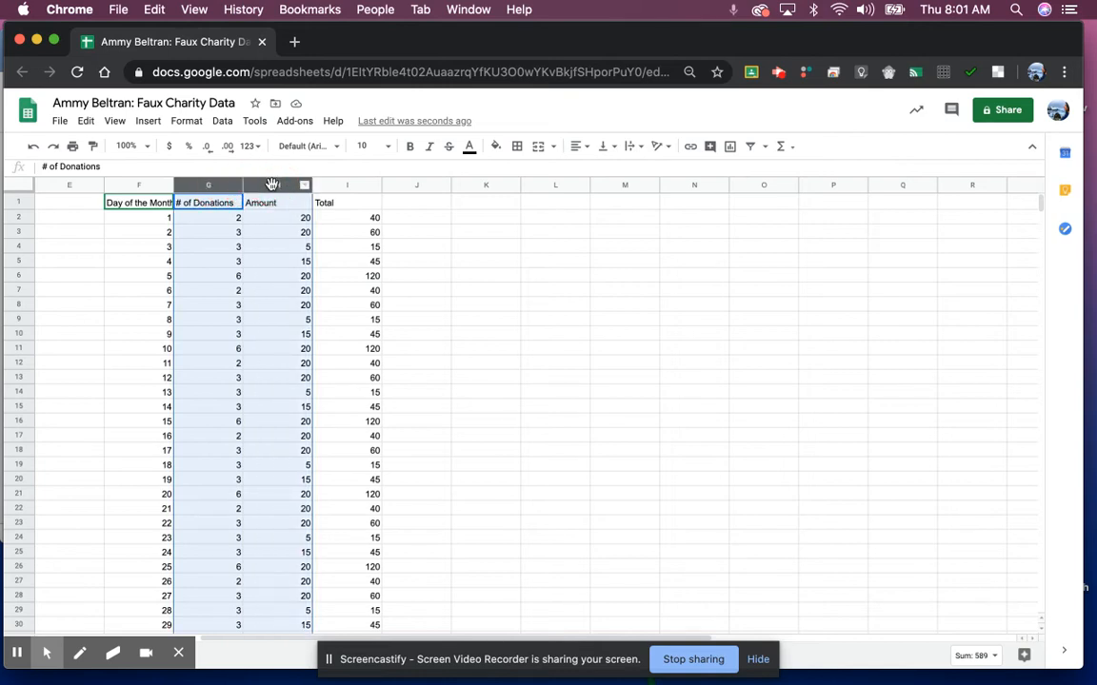
{"action": "right_click", "coordinate": [272, 185]}
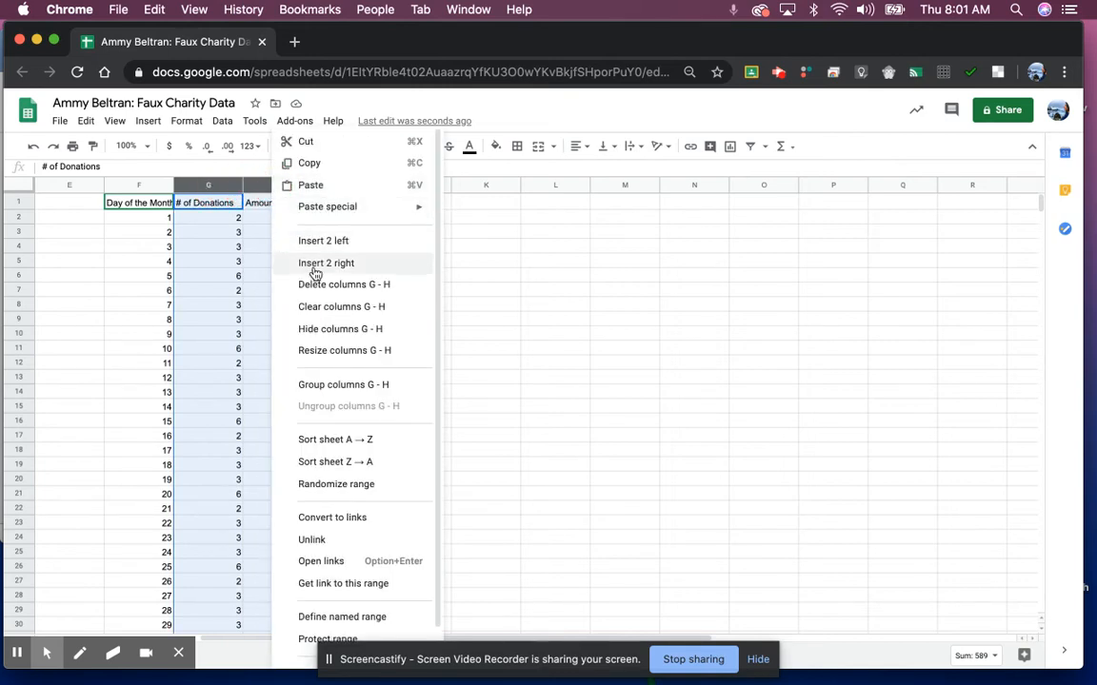
{"action": "left_click", "coordinate": [315, 331]}
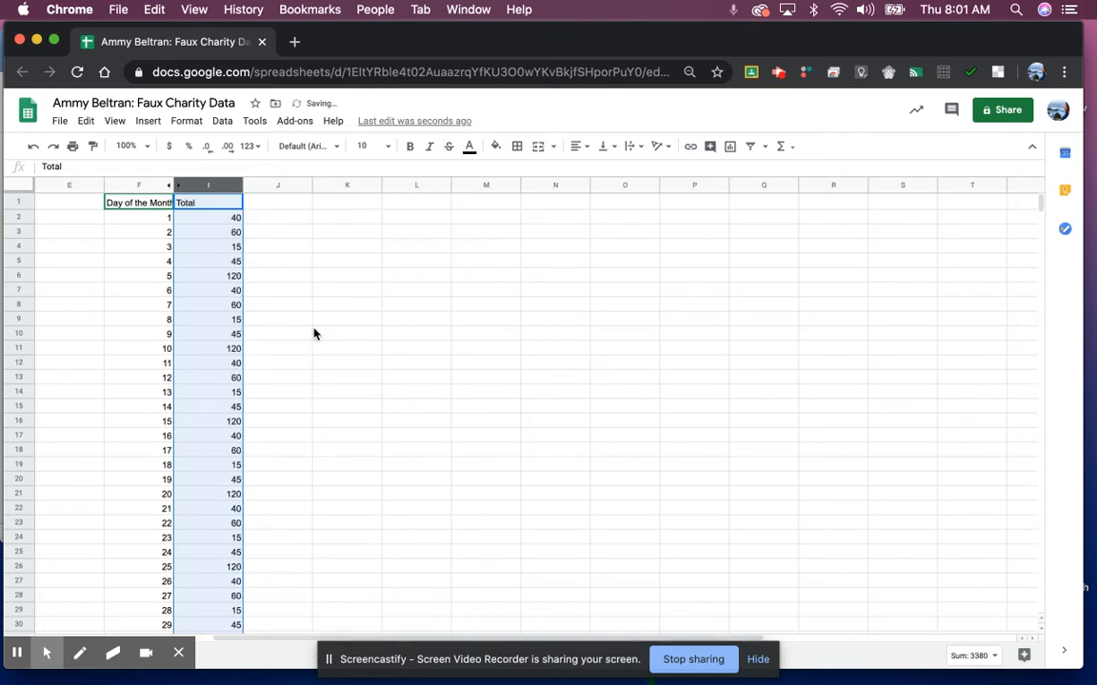
{"action": "left_click", "coordinate": [320, 277]}
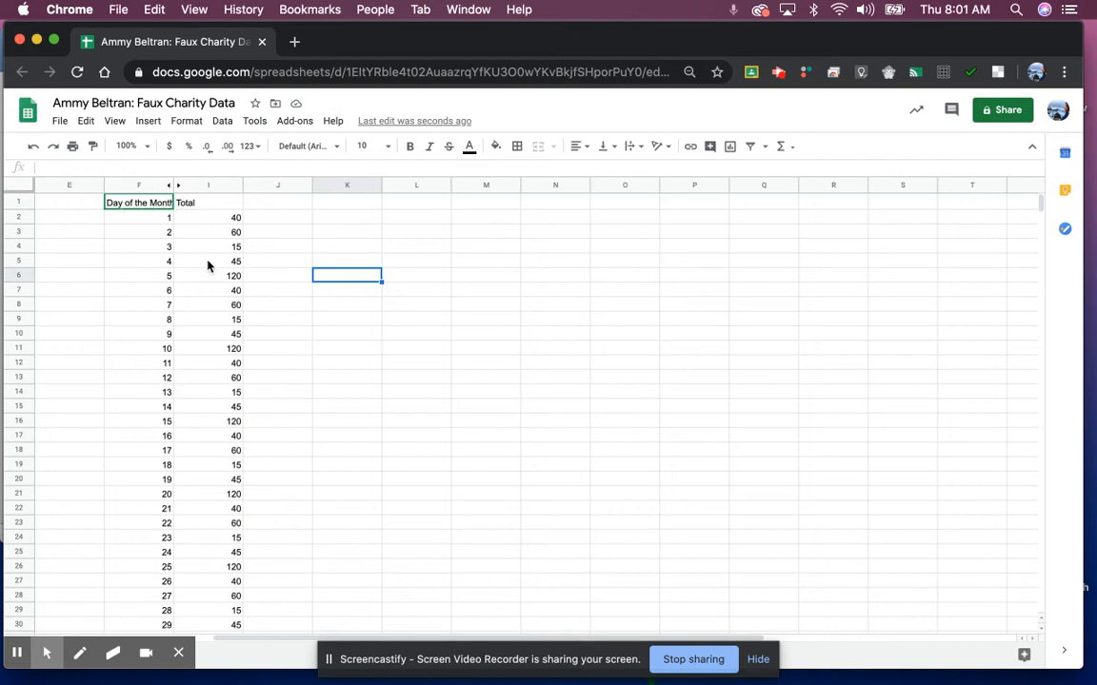
Step: Insert a line chart of the Day of the Month and Total data and move it up beside the table
{"action": "left_click", "coordinate": [283, 219]}
{"action": "left_click_drag", "start_coordinate": [147, 205], "coordinate": [238, 453]}
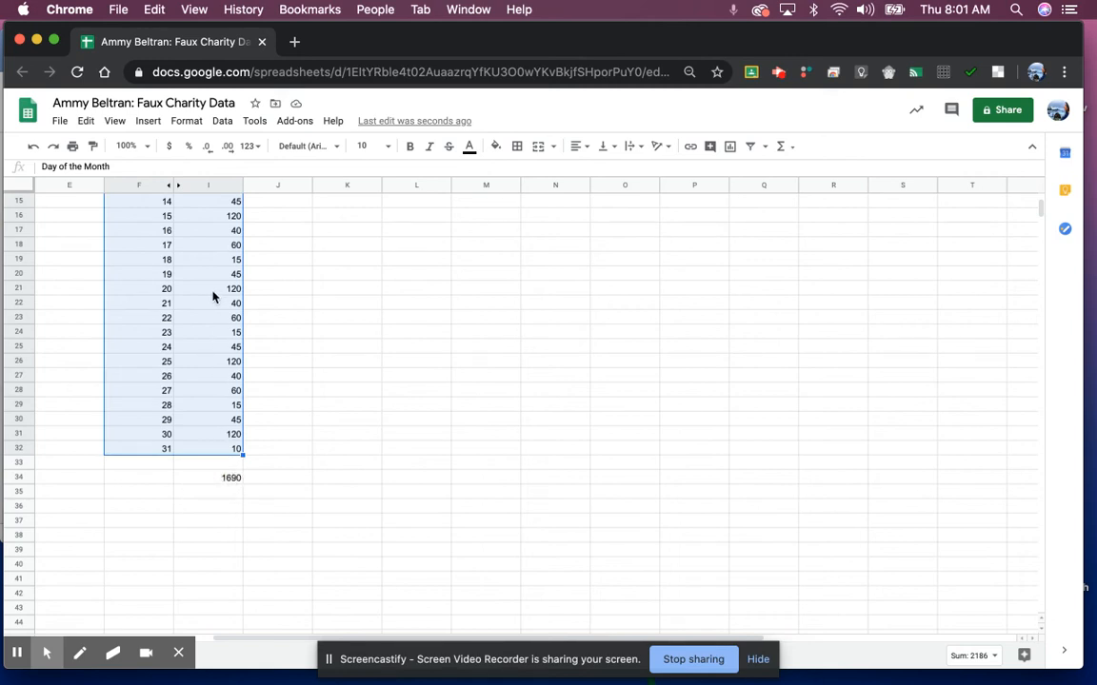
{"action": "scroll", "coordinate": [213, 297], "scroll_direction": "up", "scroll_amount": 5}
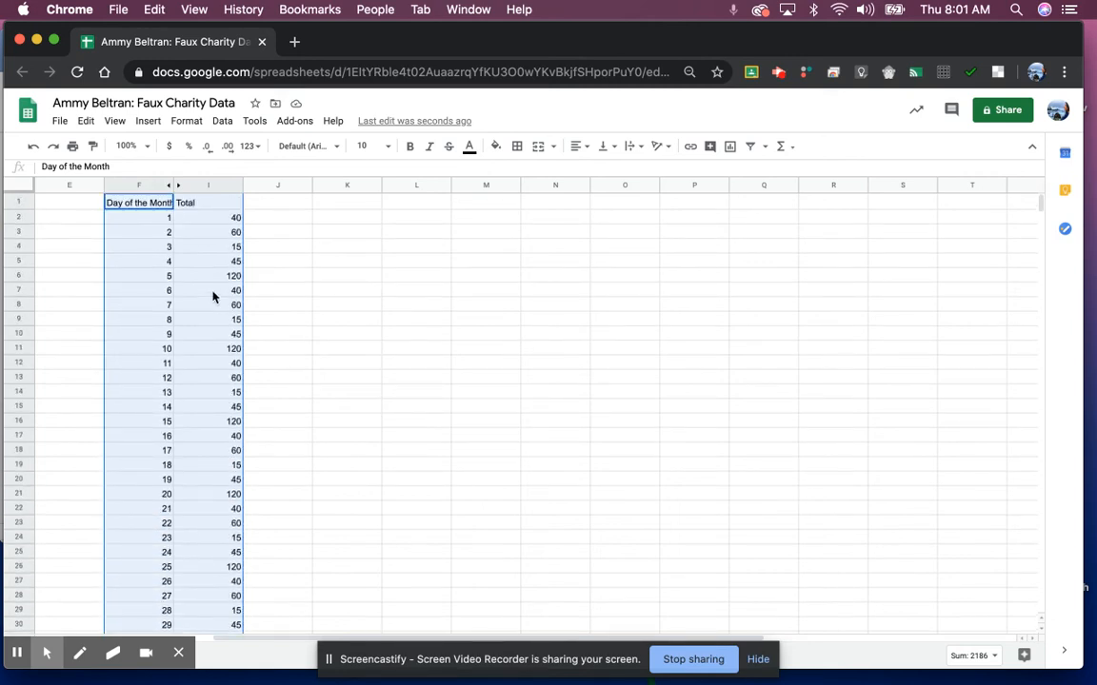
{"action": "left_click", "coordinate": [147, 121]}
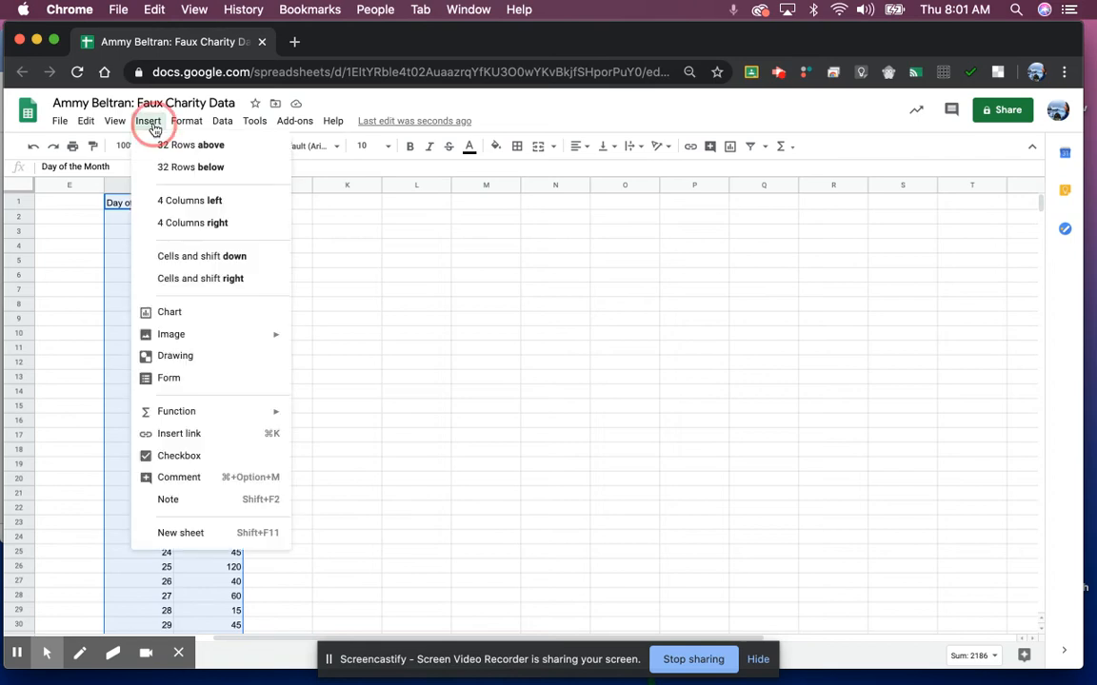
{"action": "left_click", "coordinate": [217, 311]}
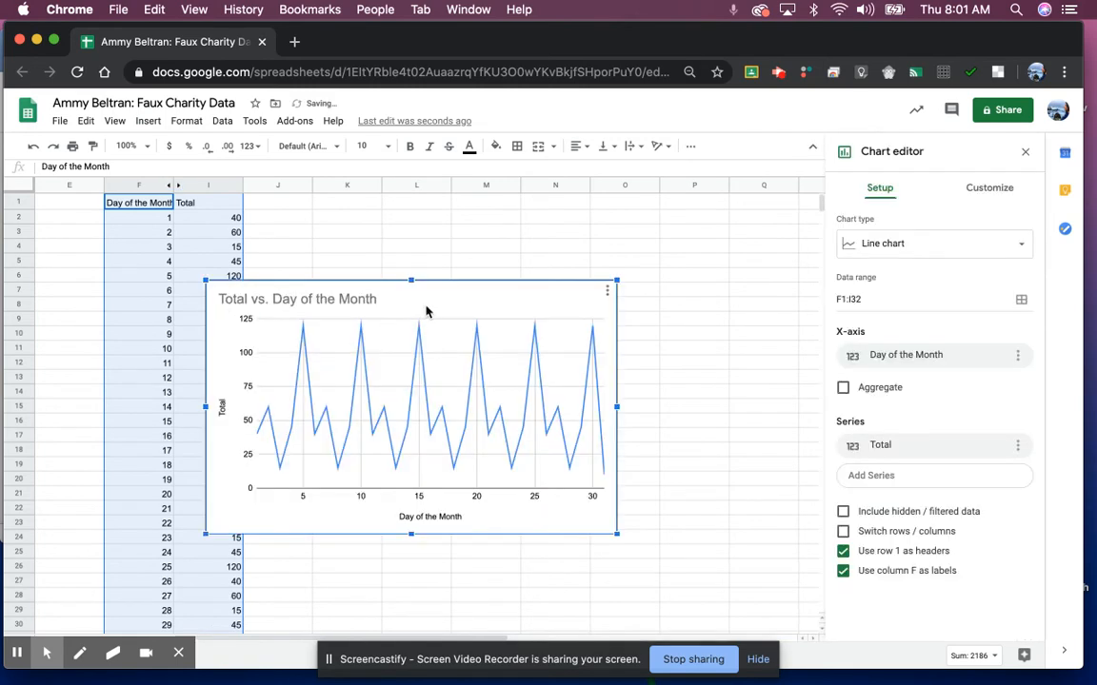
{"action": "left_click_drag", "start_coordinate": [445, 288], "coordinate": [562, 222]}
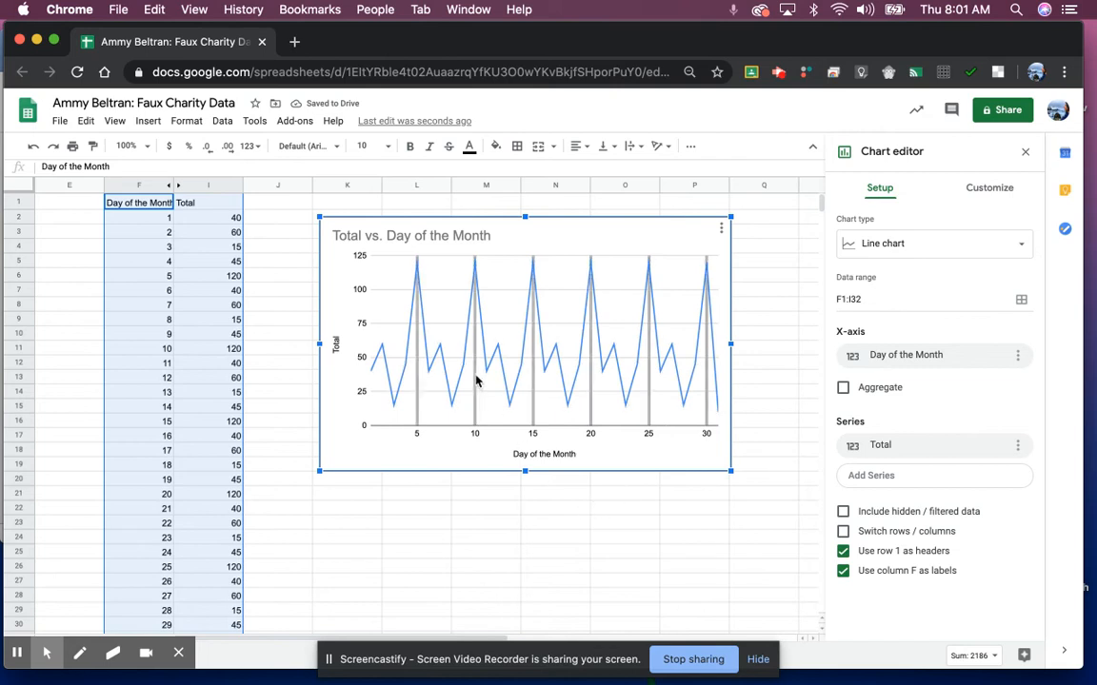
Step: Change the chart title from 'Total vs. Day of the Month' to 'June Donations'
{"action": "left_click", "coordinate": [377, 240]}
{"action": "left_click", "coordinate": [377, 239]}
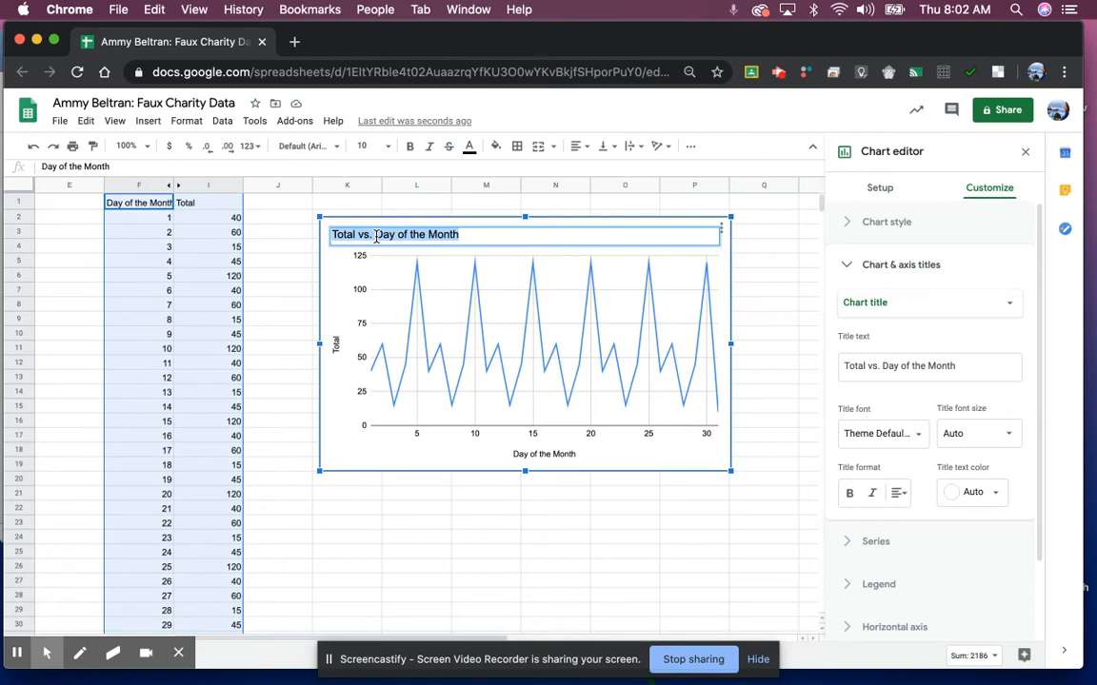
{"action": "type", "text": "J"}
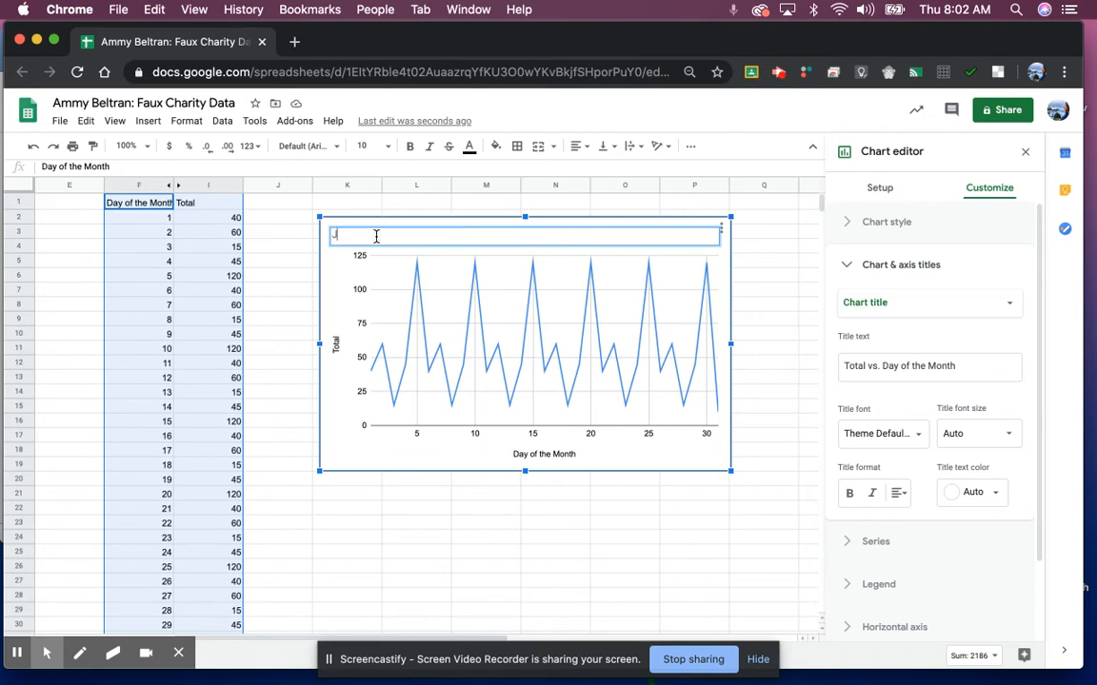
{"action": "type", "text": "UNE"}
{"action": "left_click", "coordinate": [360, 510]}
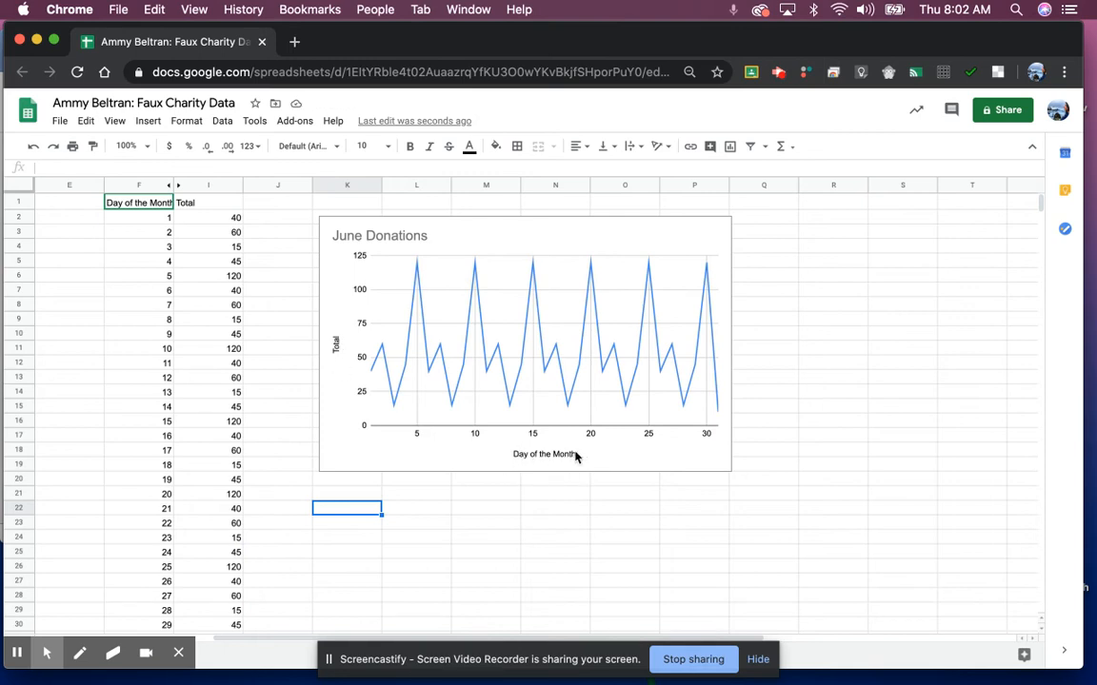
{"action": "left_click", "coordinate": [433, 470]}
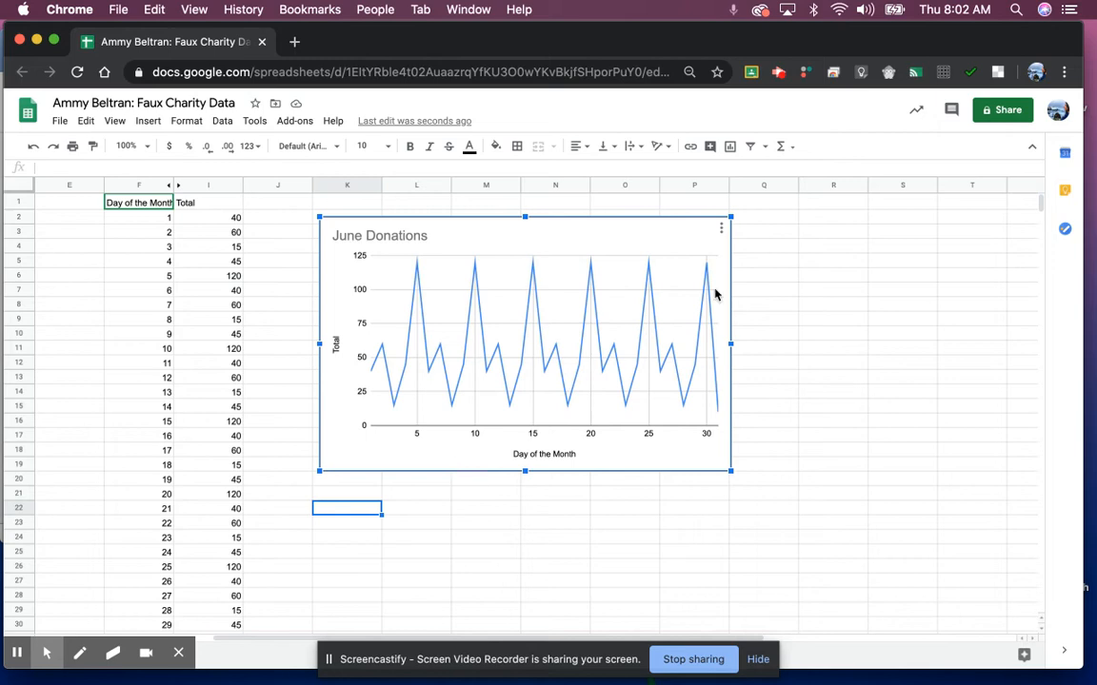
{"action": "left_click", "coordinate": [721, 228]}
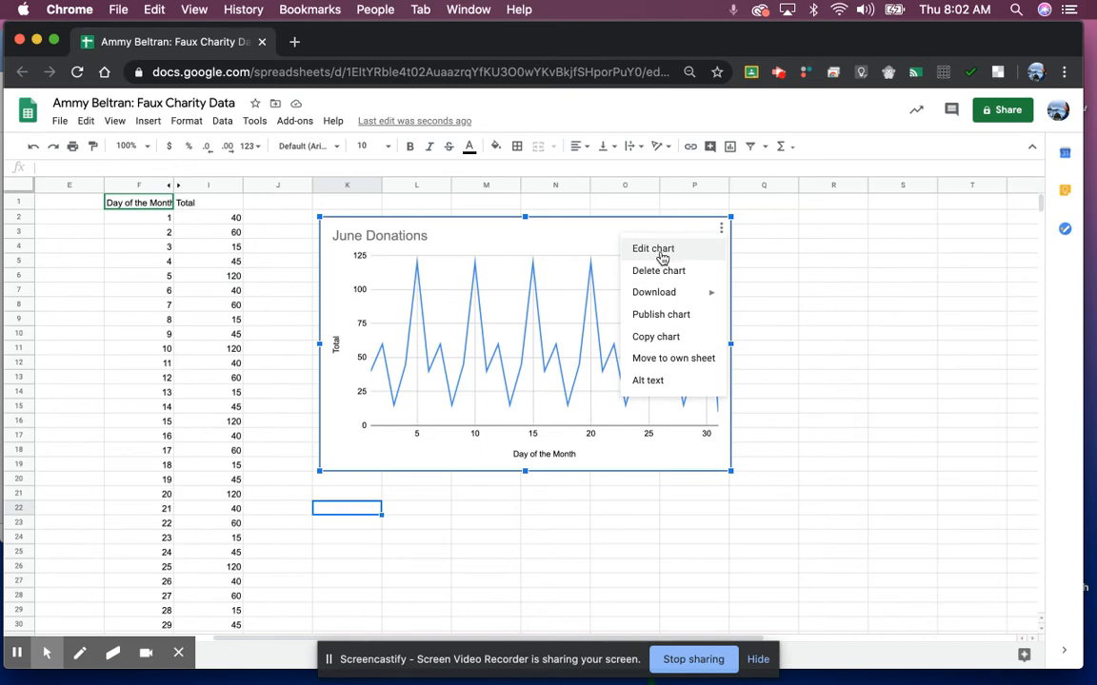
Step: Set the June Donations chart title font to Roboto, after briefly trying Courier New
{"action": "left_click", "coordinate": [660, 254]}
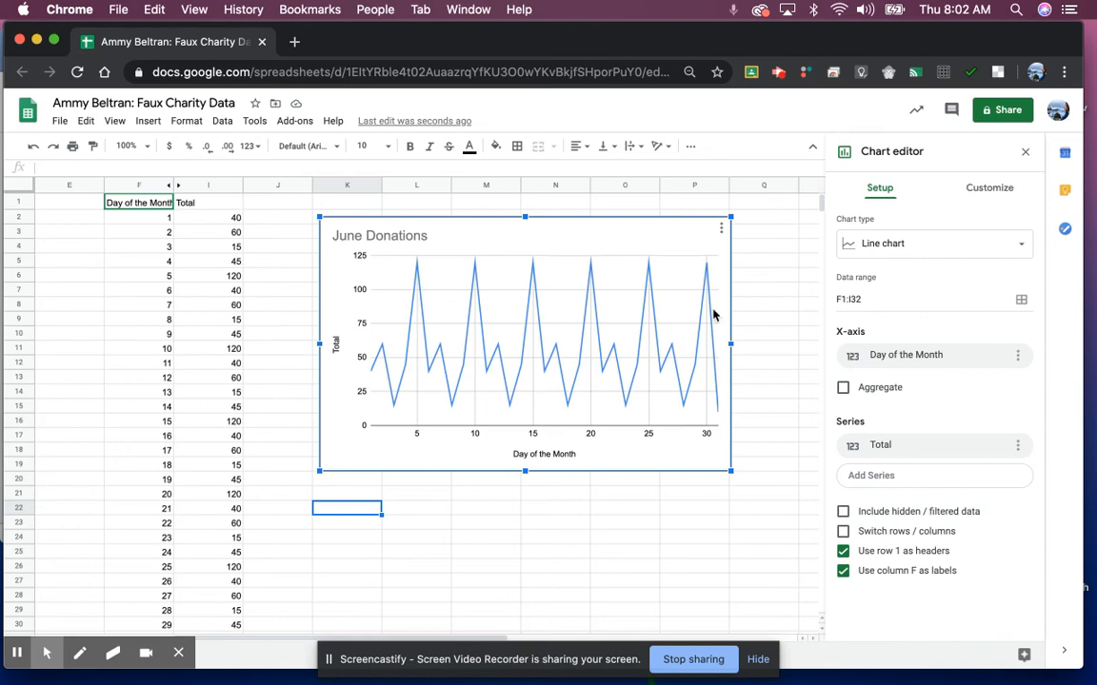
{"action": "left_click", "coordinate": [686, 303]}
{"action": "left_click", "coordinate": [405, 238]}
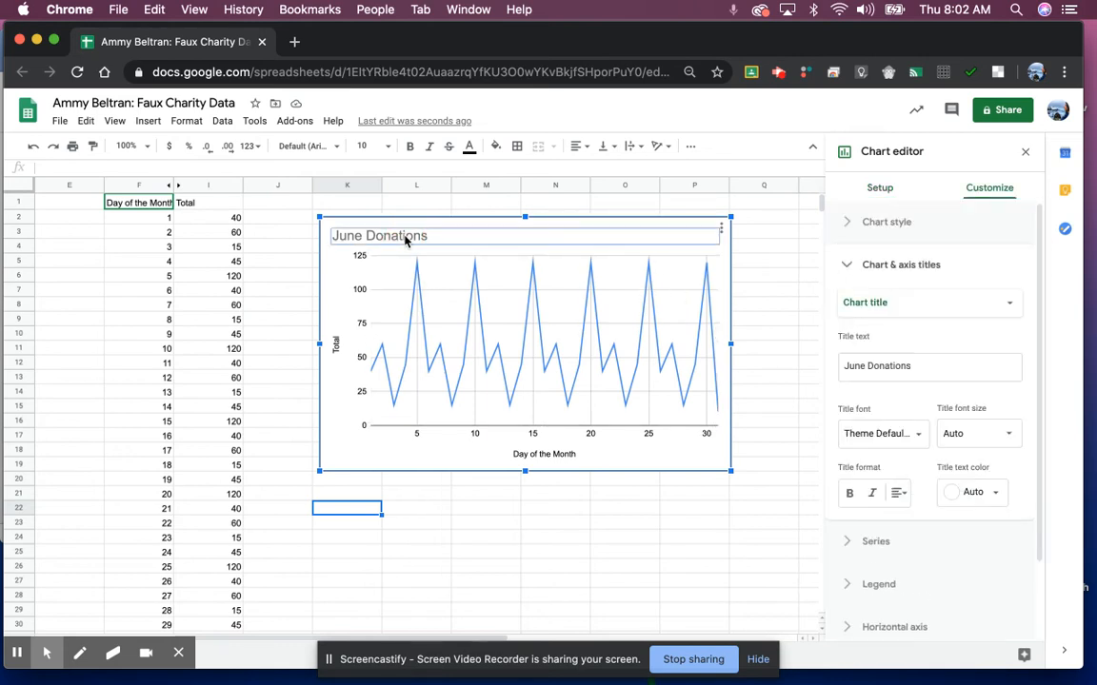
{"action": "left_click", "coordinate": [882, 436]}
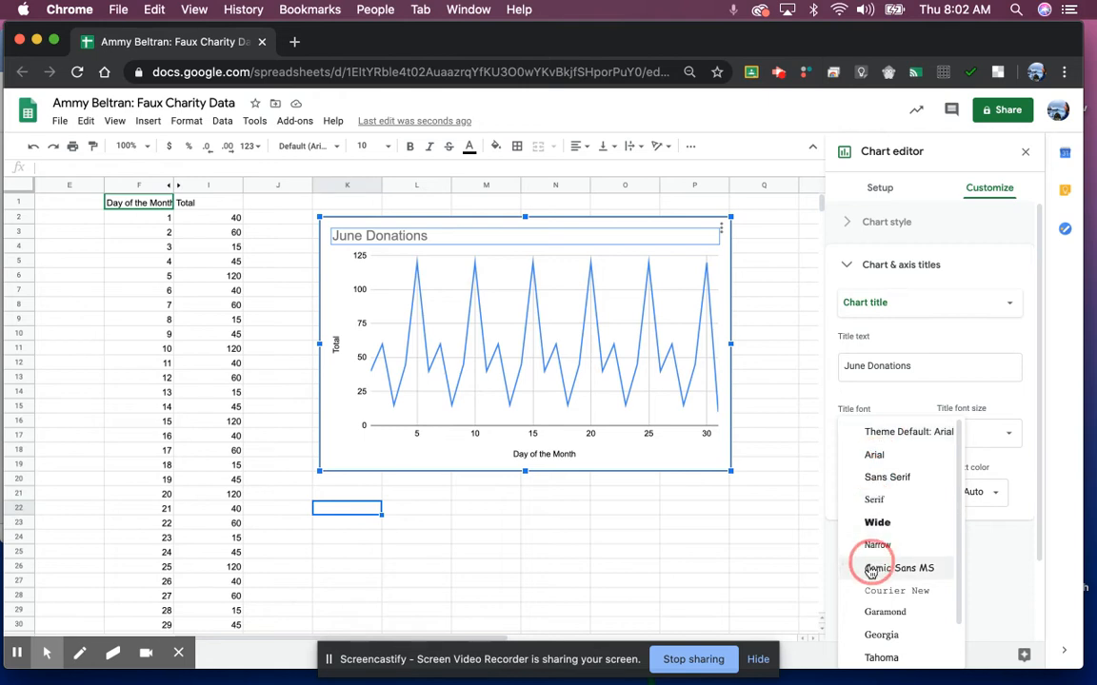
{"action": "left_click", "coordinate": [899, 590]}
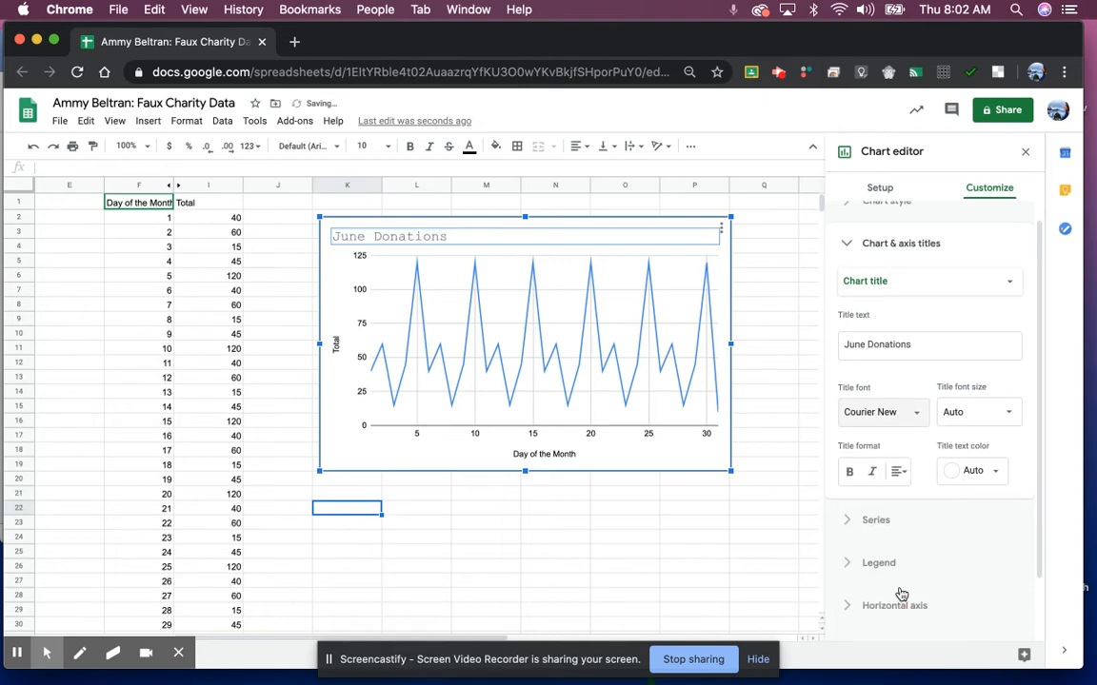
{"action": "left_click", "coordinate": [899, 433]}
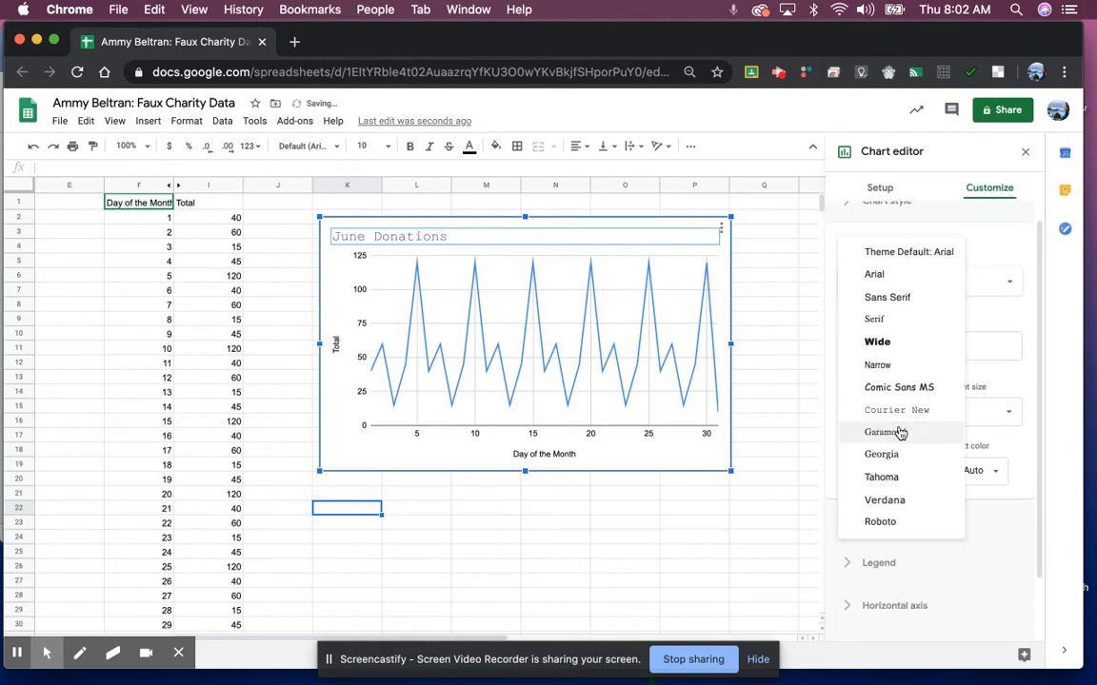
{"action": "left_click", "coordinate": [895, 523]}
Step: Set the Day of the Month and Total axis title fonts to Roboto
{"action": "left_click", "coordinate": [550, 456]}
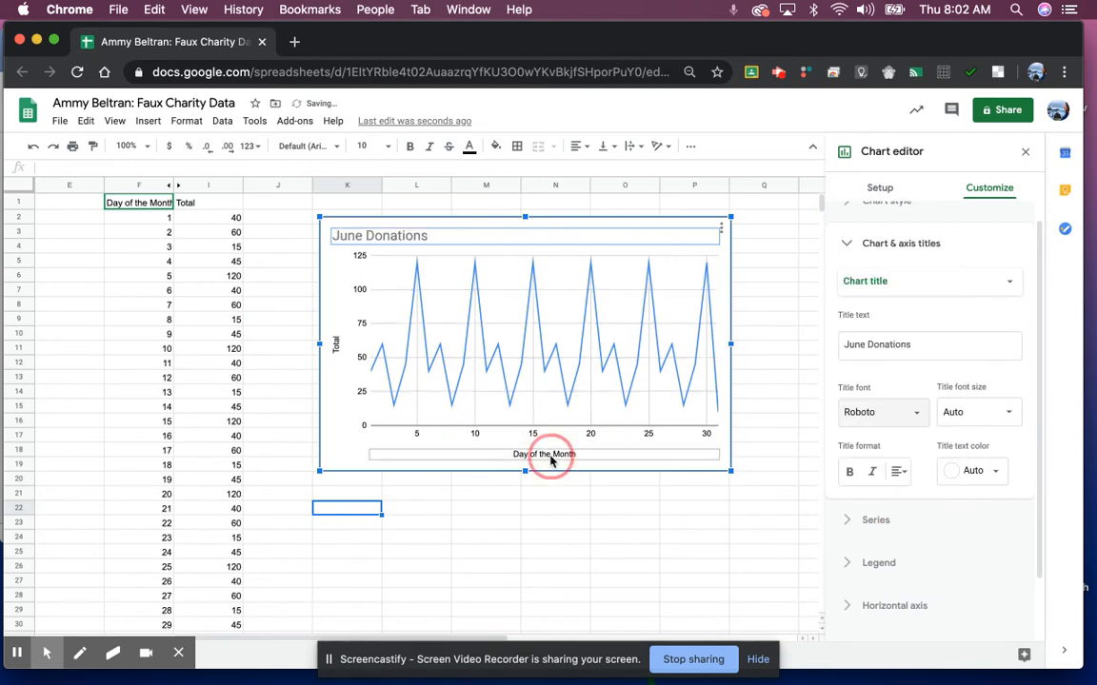
{"action": "left_click", "coordinate": [901, 398]}
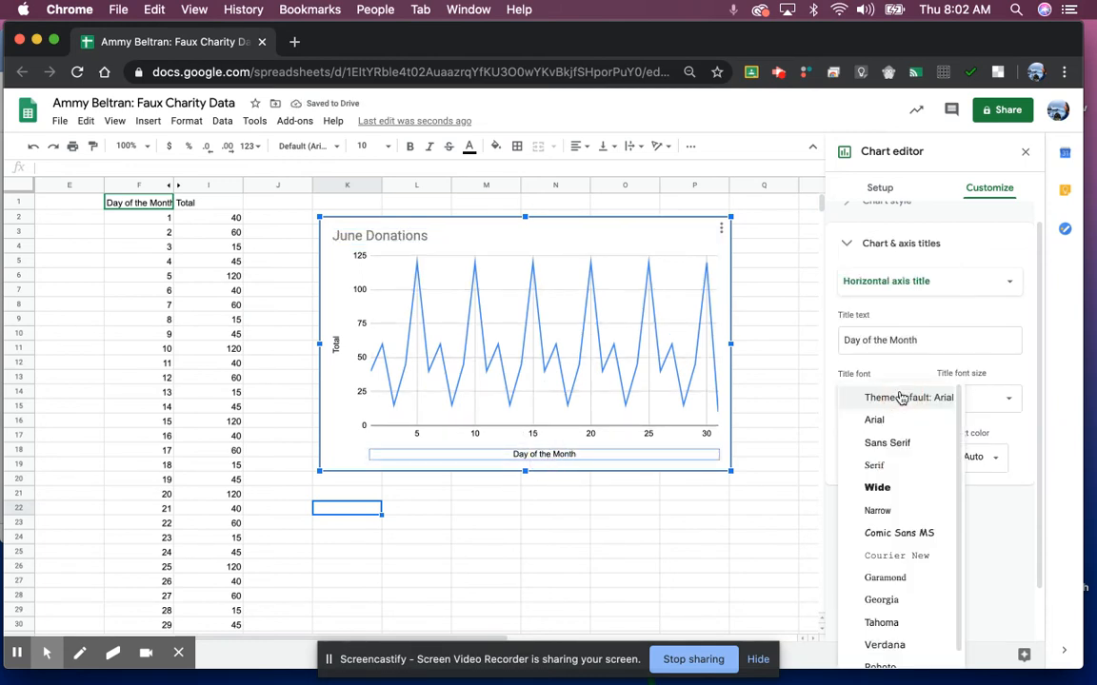
{"action": "scroll", "coordinate": [886, 533], "scroll_direction": "down", "scroll_amount": 1}
{"action": "left_click", "coordinate": [890, 655]}
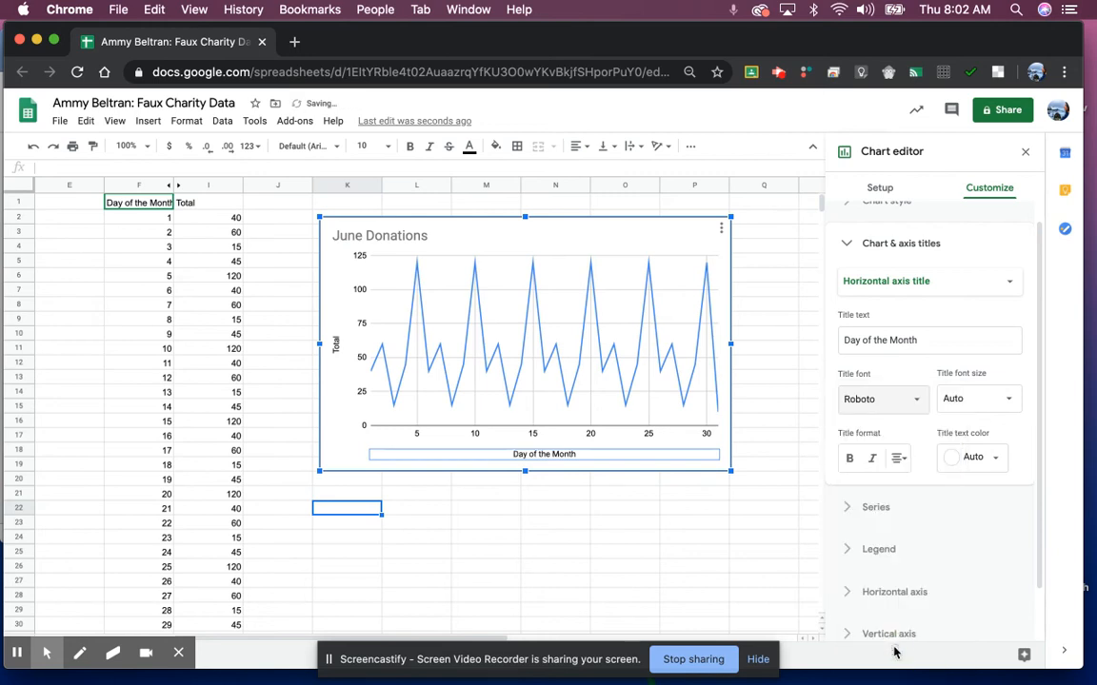
{"action": "left_click", "coordinate": [335, 343]}
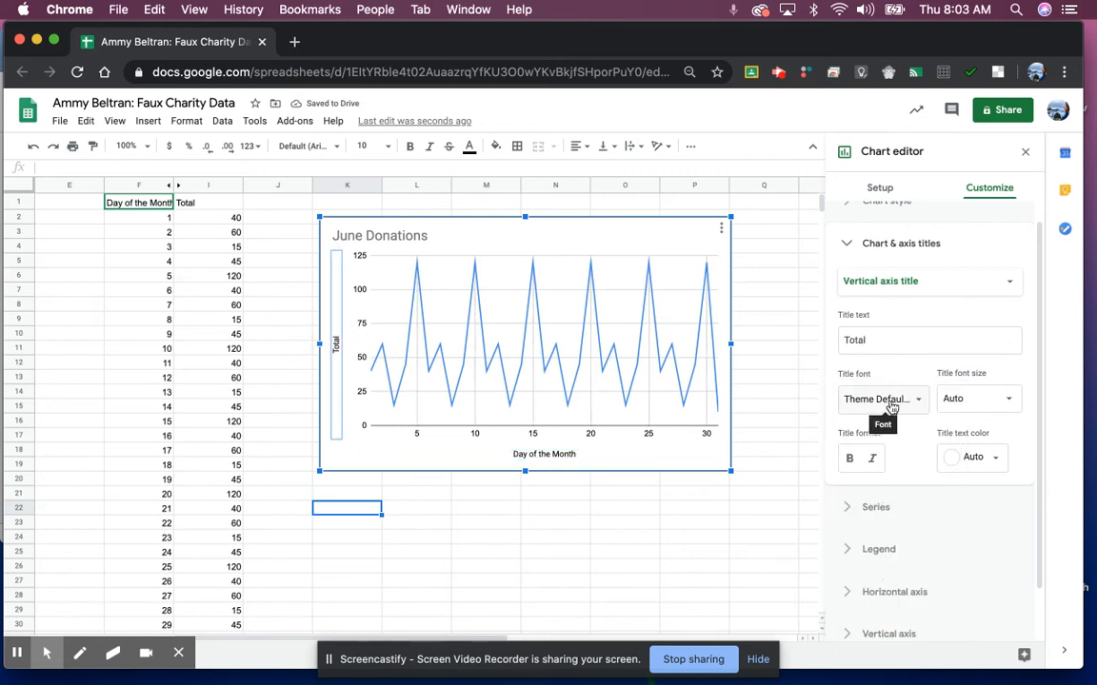
{"action": "left_click", "coordinate": [868, 398]}
{"action": "scroll", "coordinate": [882, 595], "scroll_direction": "down", "scroll_amount": 1}
{"action": "left_click", "coordinate": [888, 650]}
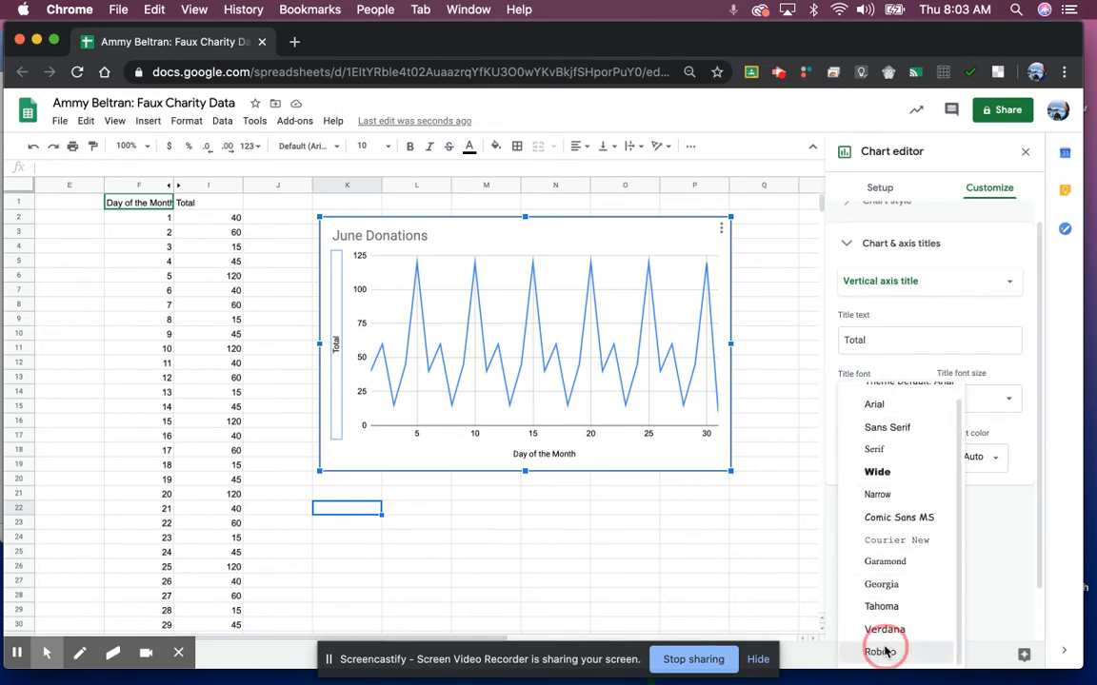
{"action": "left_click", "coordinate": [294, 41]}
Step: Open Google Drive's My Drive in a new tab by searching 'drive', then return to the spreadsheet
{"action": "left_click", "coordinate": [298, 78]}
{"action": "type", "text": "drive"}
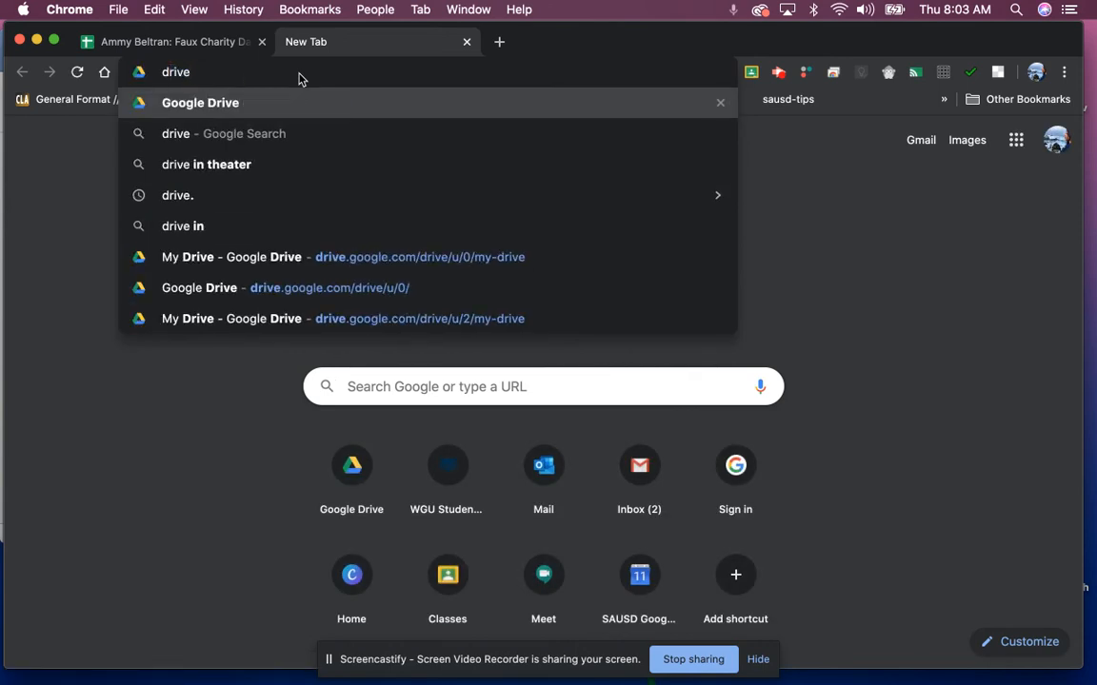
{"action": "key", "text": "Down"}
{"action": "key", "text": "Down"}
{"action": "key", "text": "Down"}
{"action": "key", "text": "Down"}
{"action": "key", "text": "Down"}
{"action": "key", "text": "Return"}
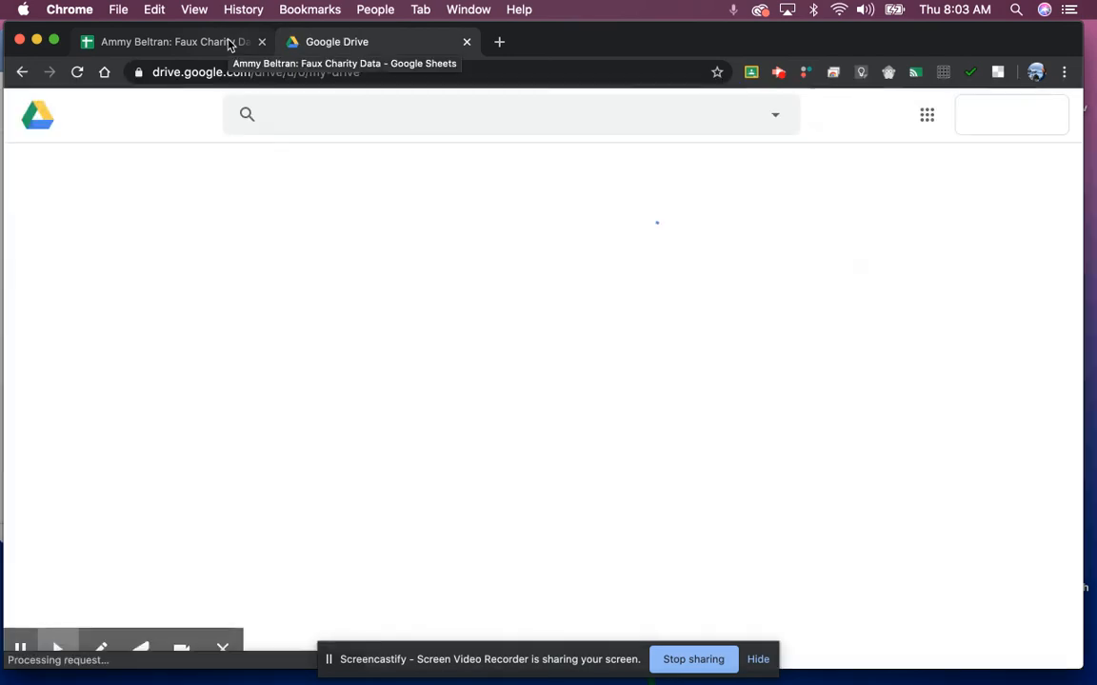
{"action": "left_click", "coordinate": [225, 44]}
{"action": "left_click", "coordinate": [355, 367]}
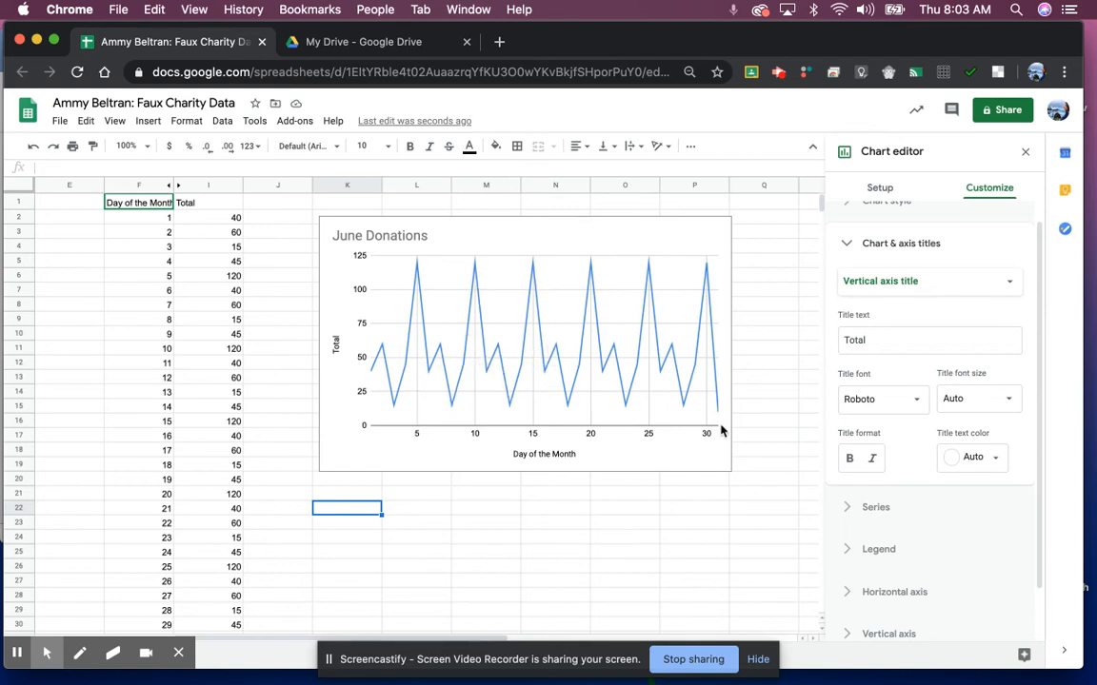
Step: Select the chart's data line and view its series colour choices without changing anything, then switch to My Drive
{"action": "left_click", "coordinate": [692, 383]}
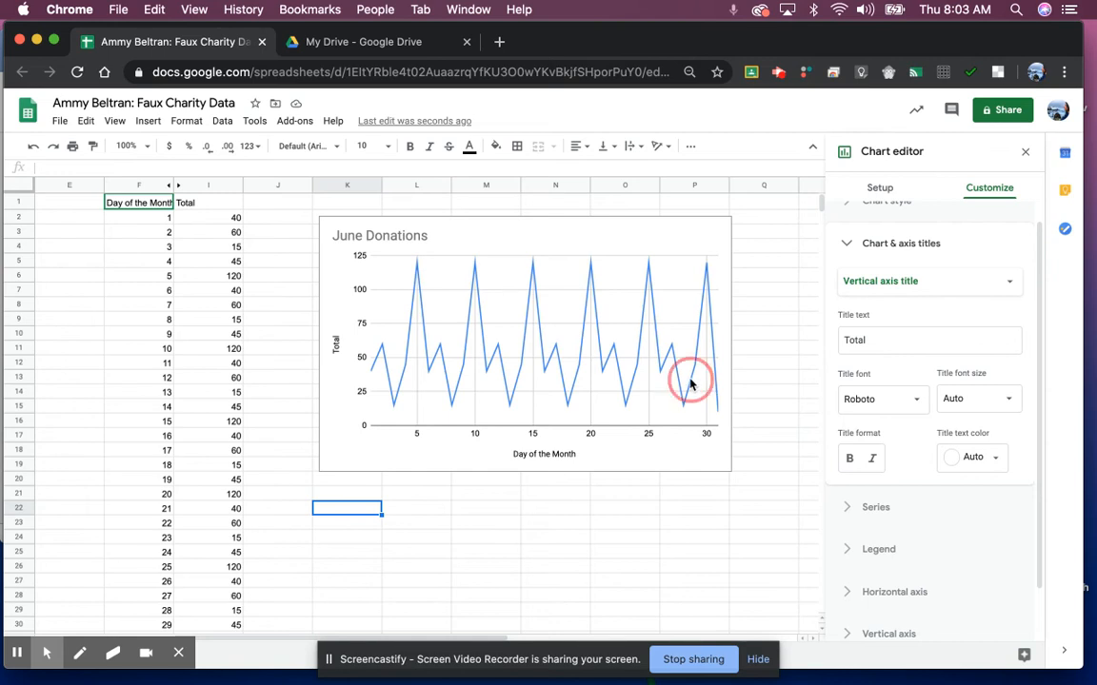
{"action": "left_click", "coordinate": [682, 391]}
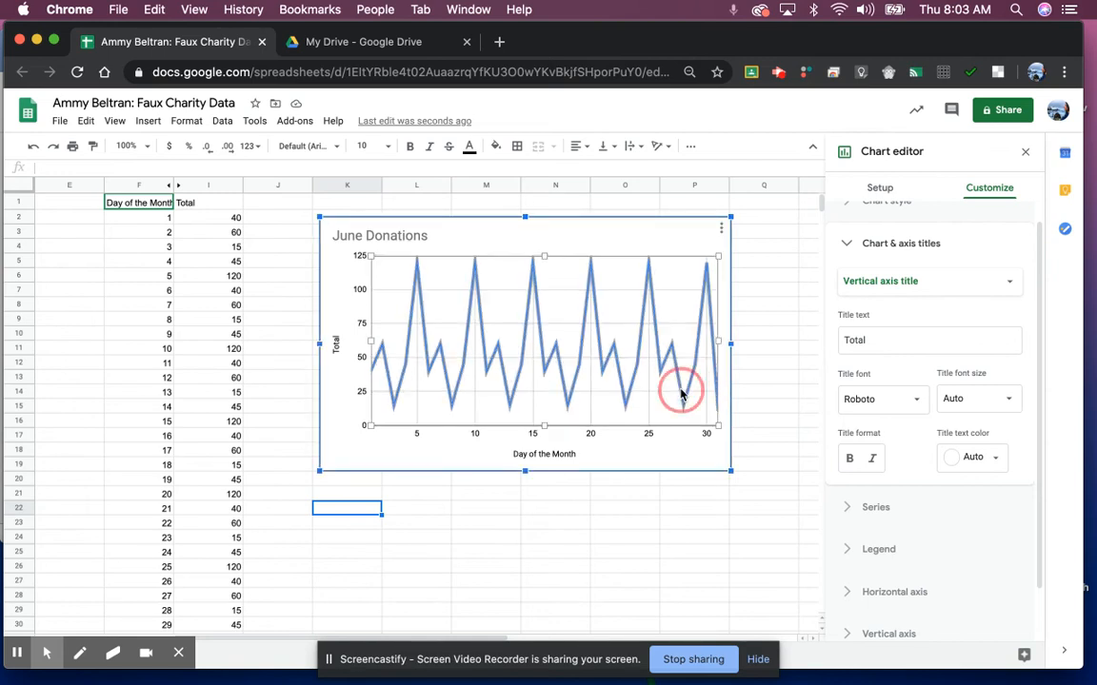
{"action": "left_click", "coordinate": [870, 412]}
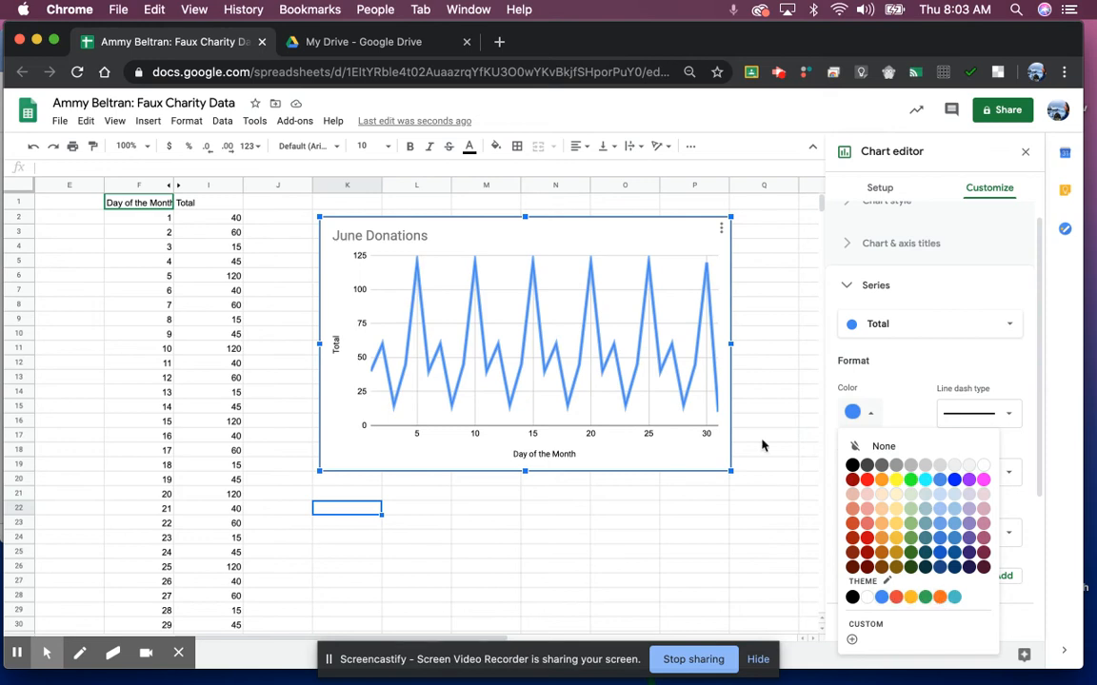
{"action": "left_click", "coordinate": [401, 50]}
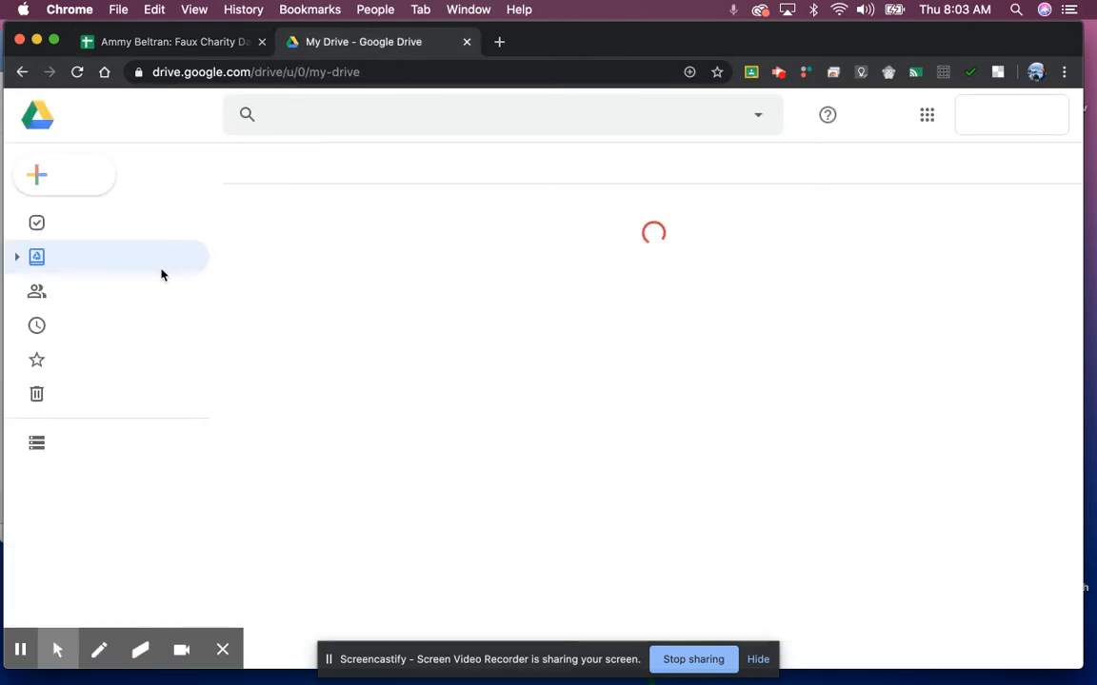
Step: Open the Summer Enrichment Portfolio presentation in Google Slides and click into its title text
{"action": "double_click", "coordinate": [581, 282]}
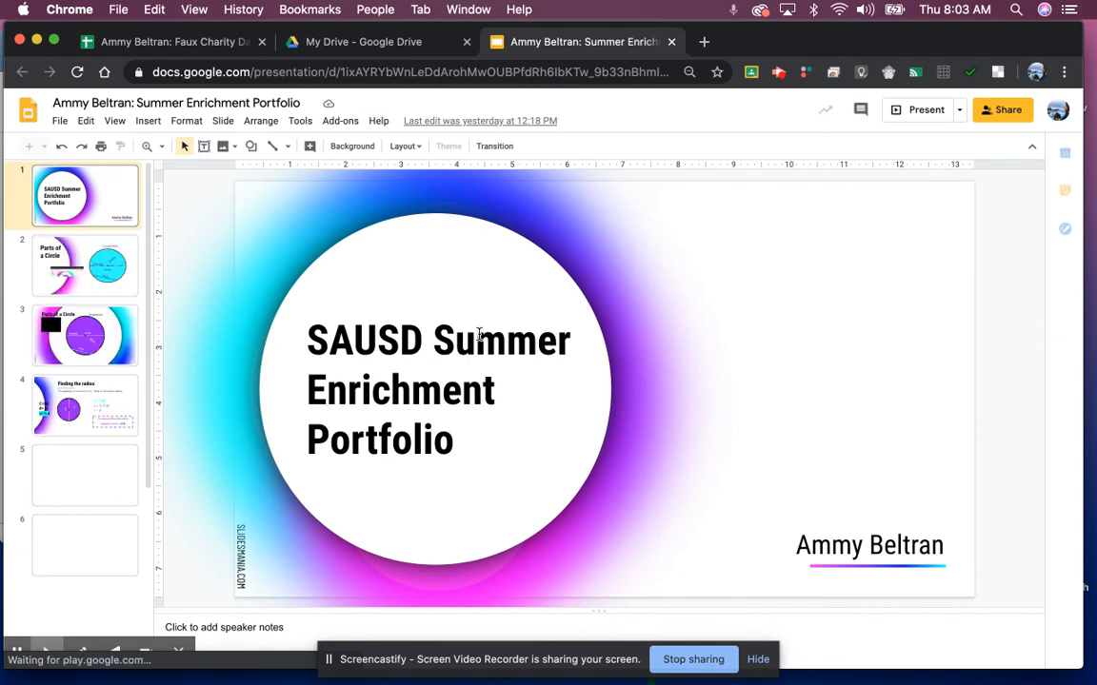
{"action": "left_click", "coordinate": [478, 333]}
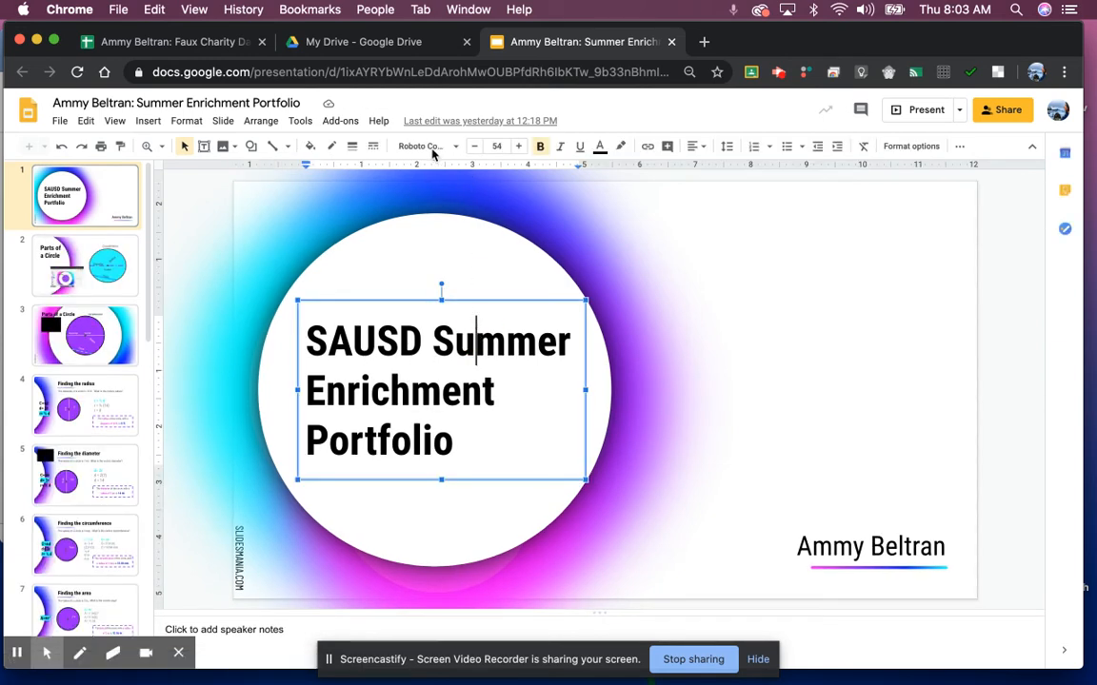